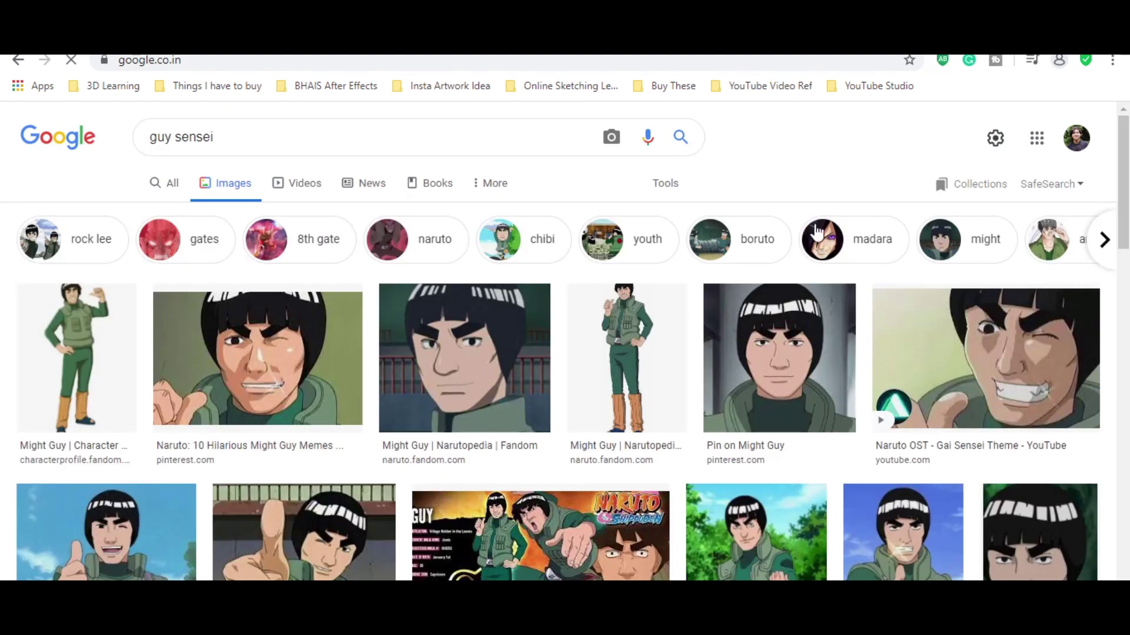
- Browse the Guy Sensei image results on Google and Pinterest for references and open the dark red close-up pin
scroll(513, 273, "down", 3)
scroll(559, 364, "down", 6)
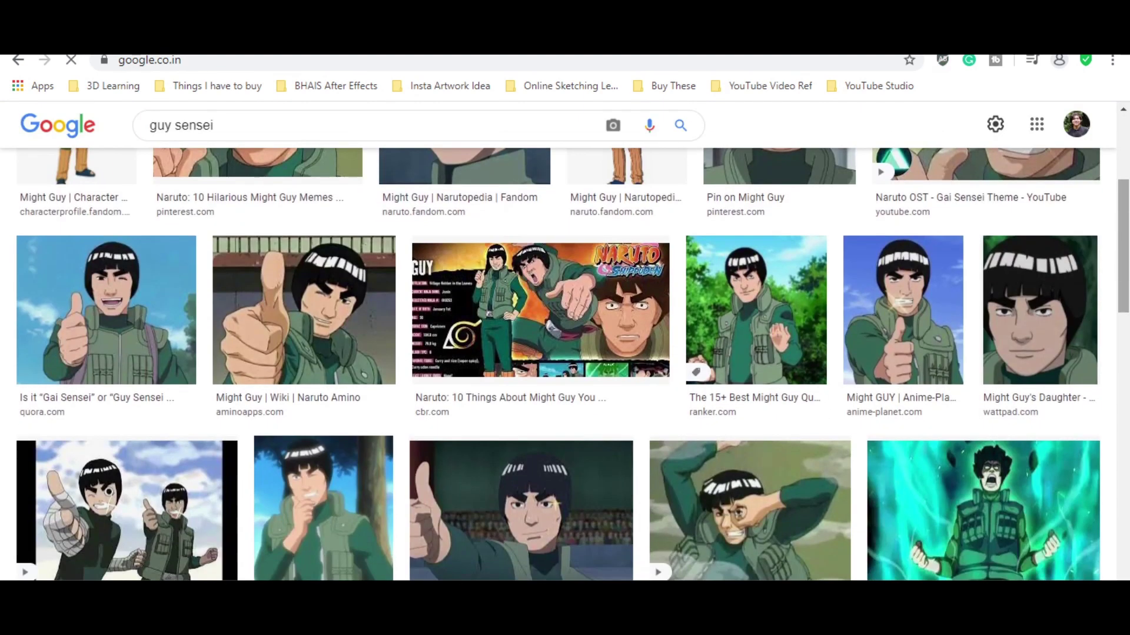
scroll(559, 365, "down", 6)
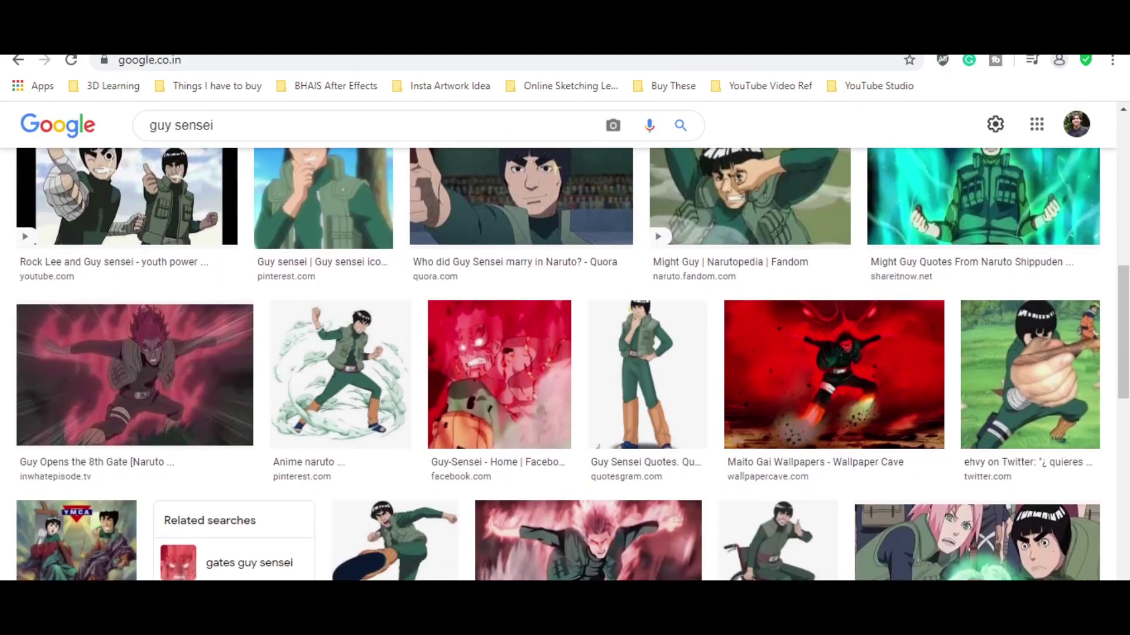
scroll(559, 365, "down", 2)
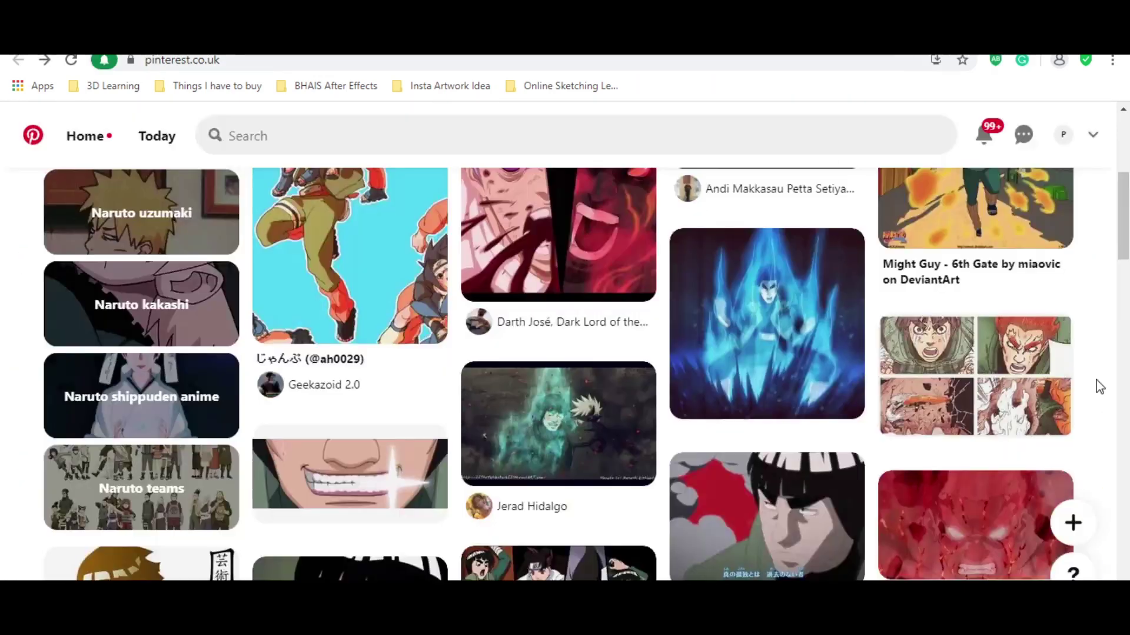
scroll(1098, 383, "down", 3)
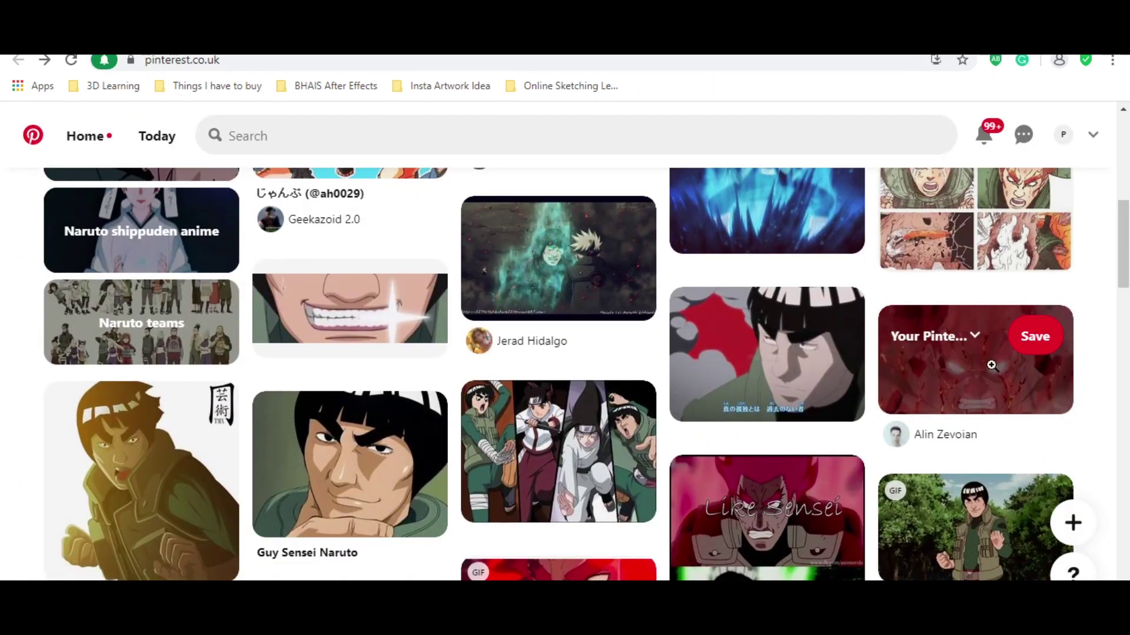
left_click(992, 366)
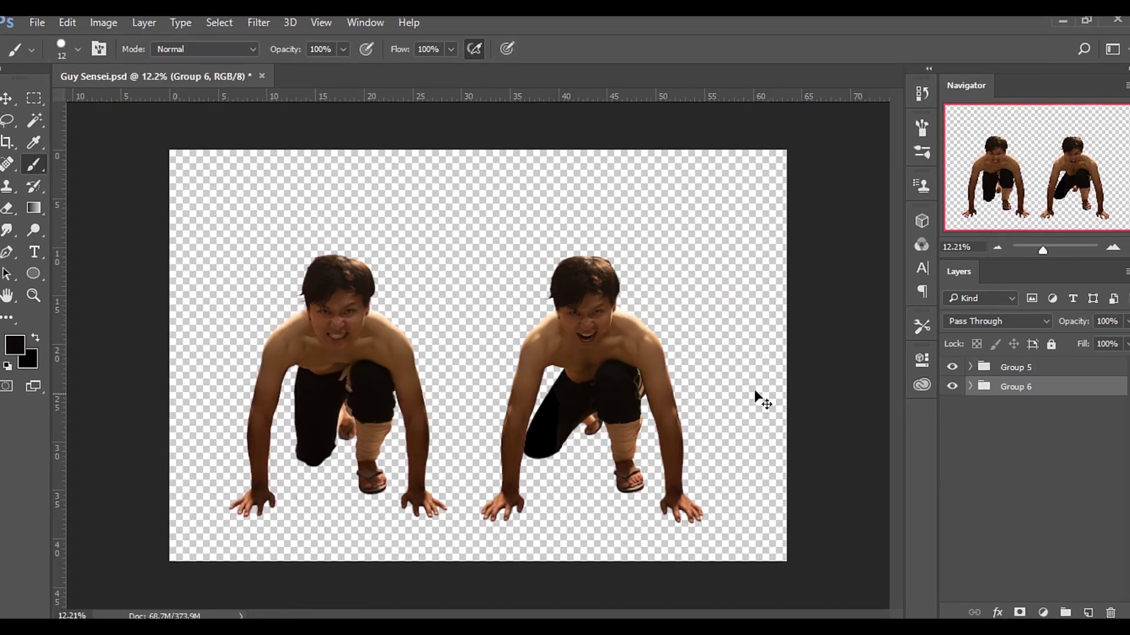
- Switch to Photoshop and save the Guy Sensei.psd document
key("ctrl+s")
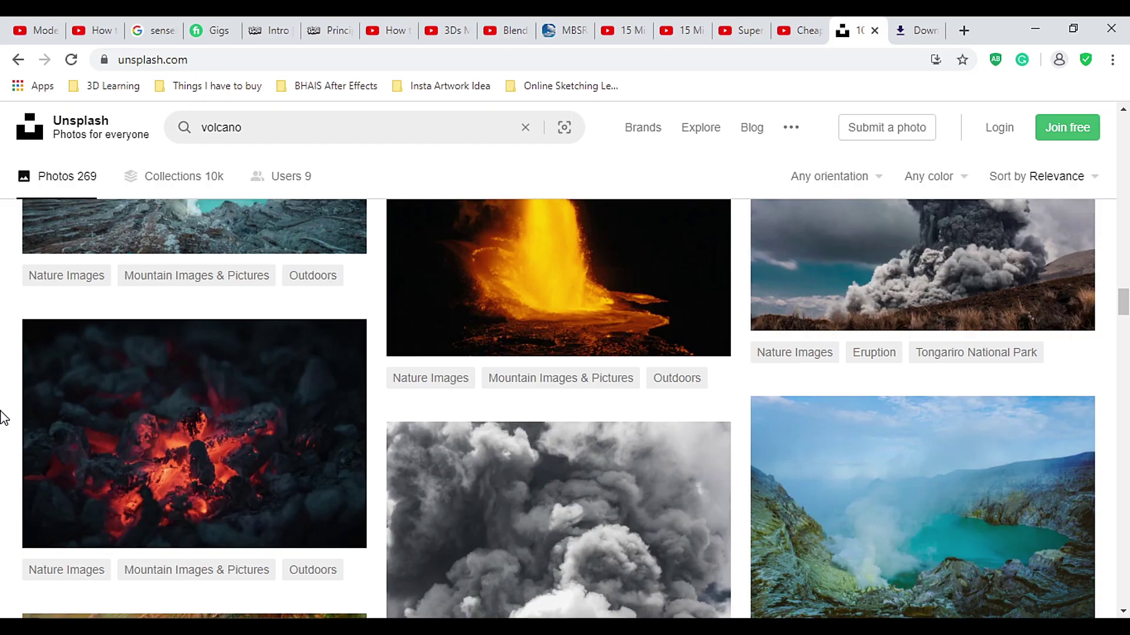
- Switch to Unsplash and look through the volcano photos for a background
scroll(3, 418, "up", 5)
scroll(3, 418, "up", 3)
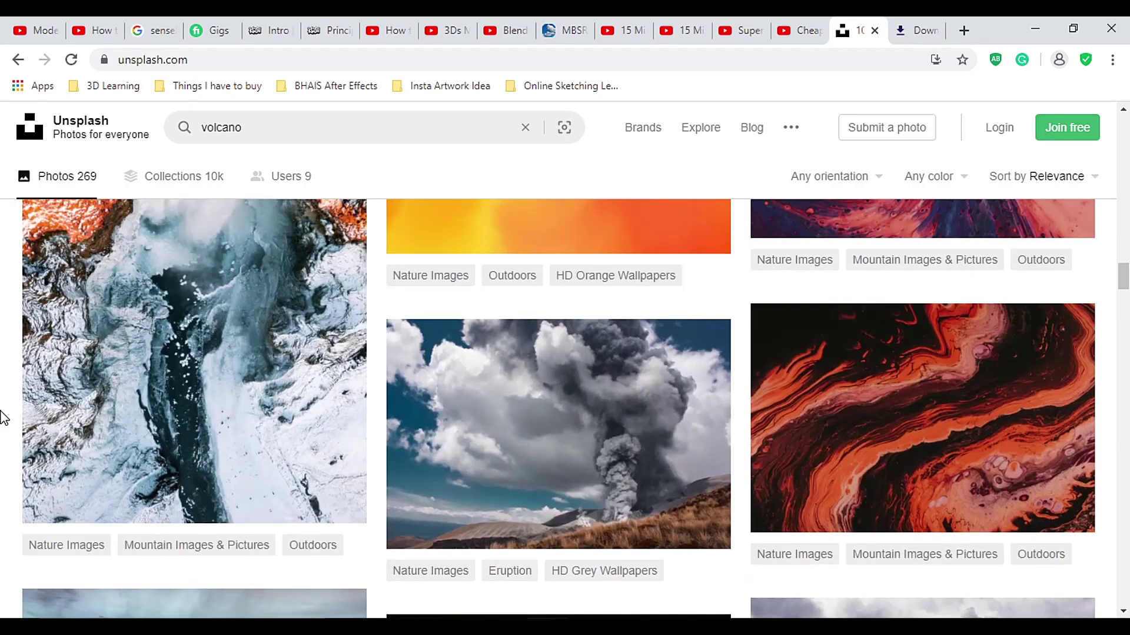
scroll(3, 417, "up", 5)
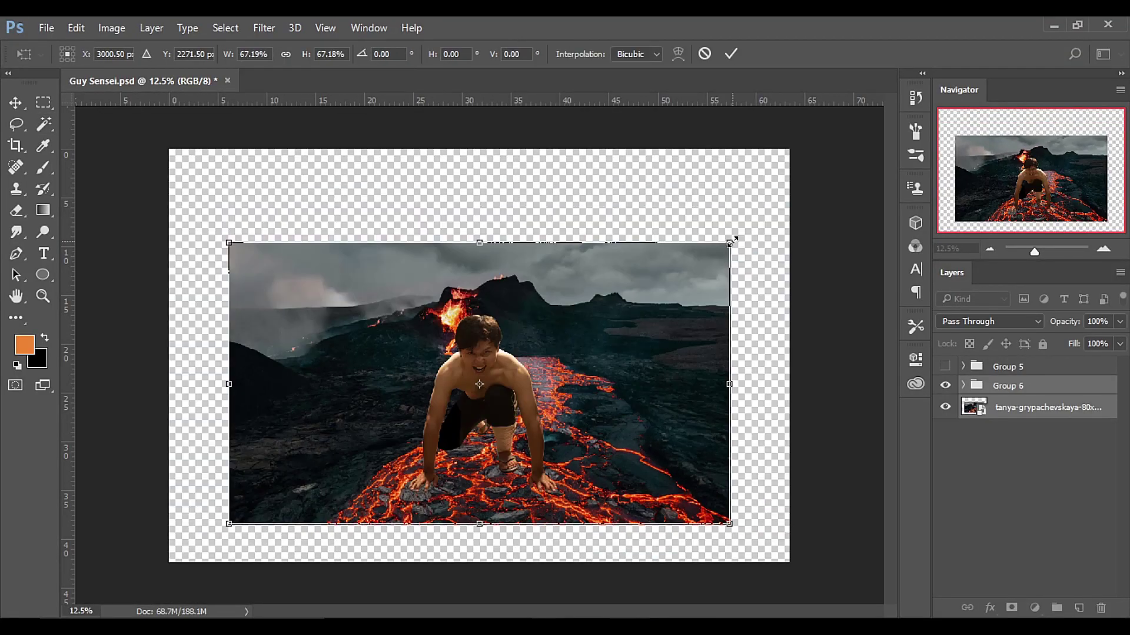
- Scale Group 6 and the volcano background together to 74.74%, keeping them horizontally centred on the canvas
left_click_drag(731, 242, 762, 228)
left_click_drag(726, 264, 725, 261)
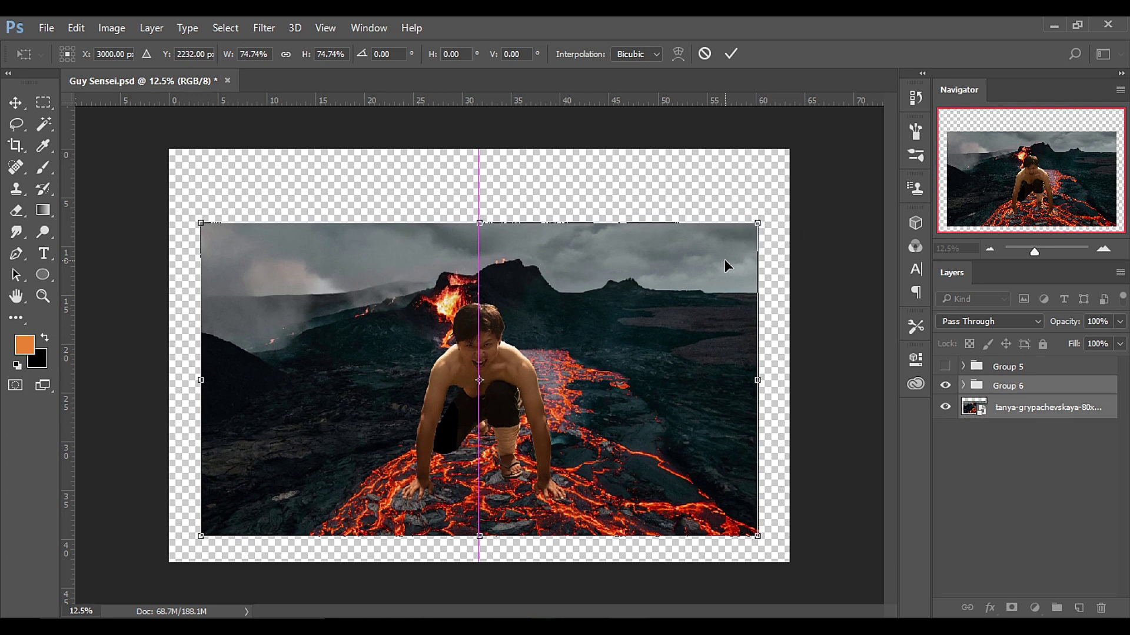
key("Return")
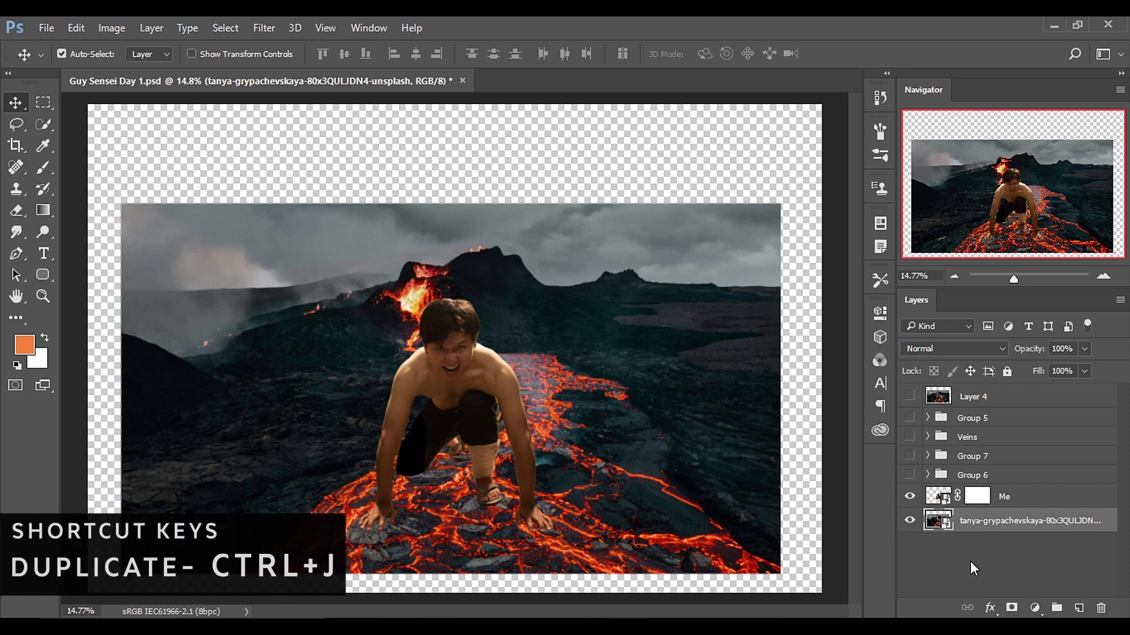
- Duplicate the volcano background layer and rasterize the copy
key("ctrl+j")
right_click(988, 530)
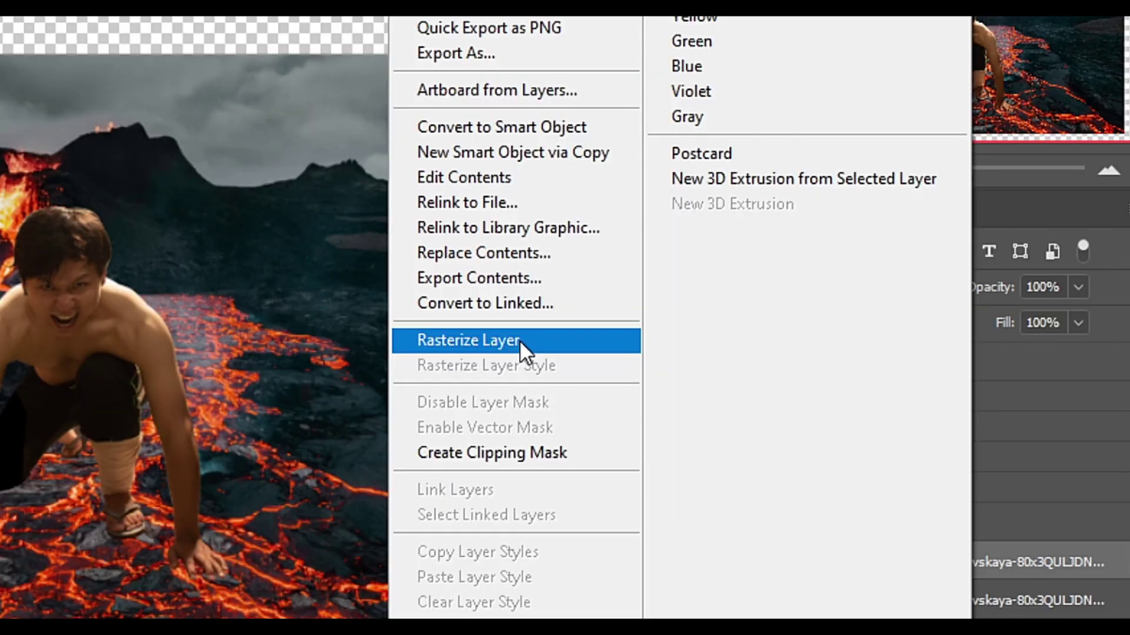
left_click(520, 340)
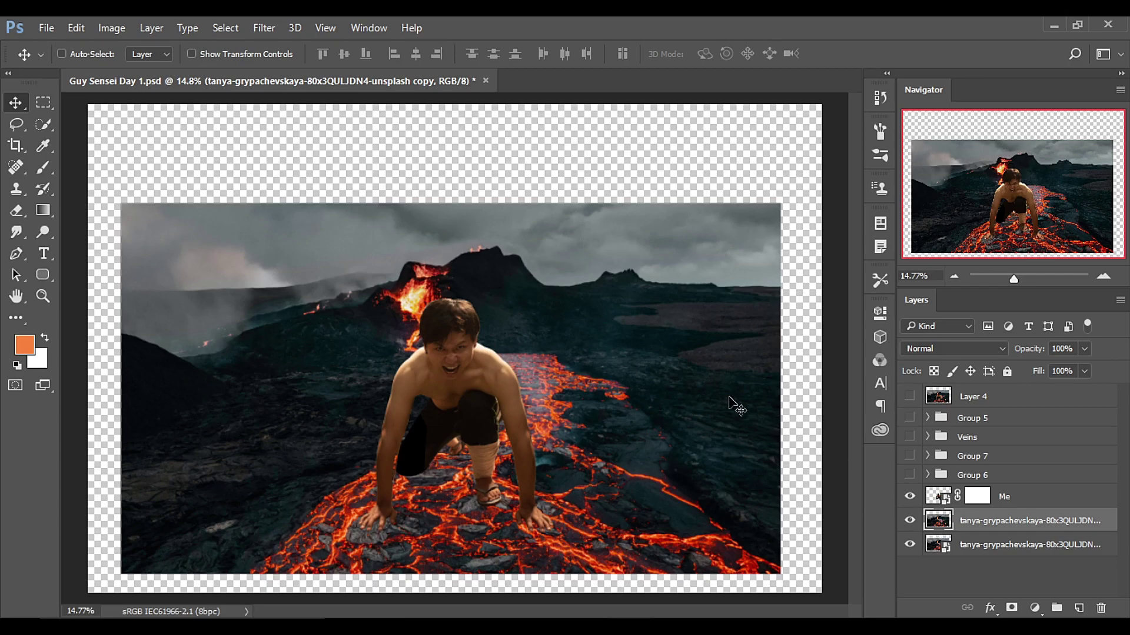
- Load the rasterized volcano copy's outline as a selection, contract it by 10 pixels and invert it
key("alt")
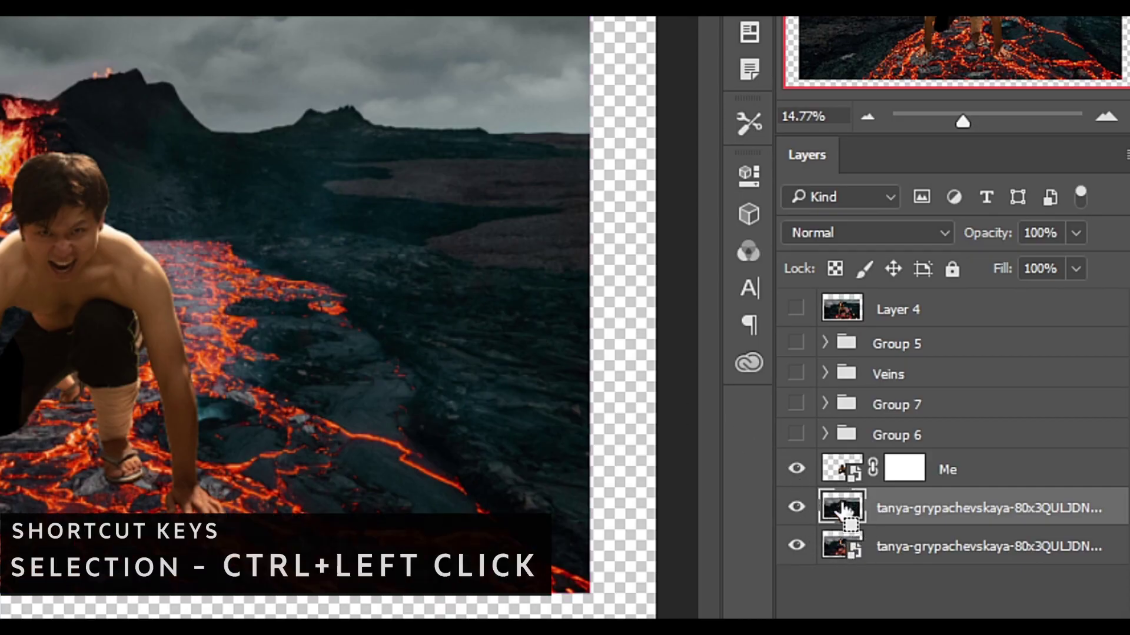
left_click(843, 509, "ctrl")
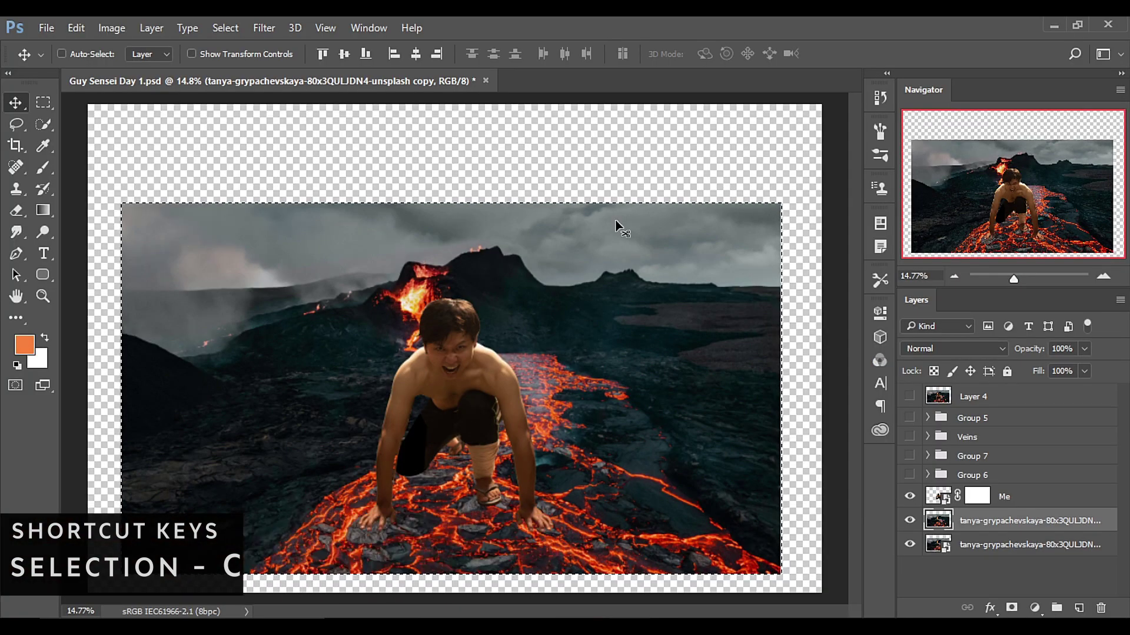
left_click(227, 27)
mouse_move(264, 249)
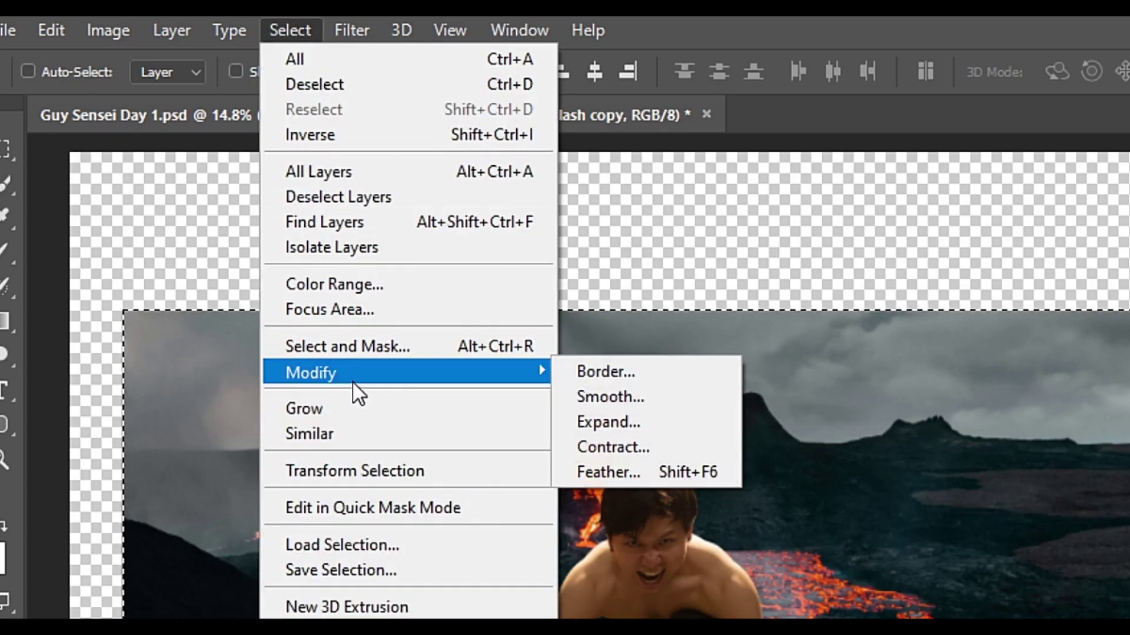
left_click(618, 446)
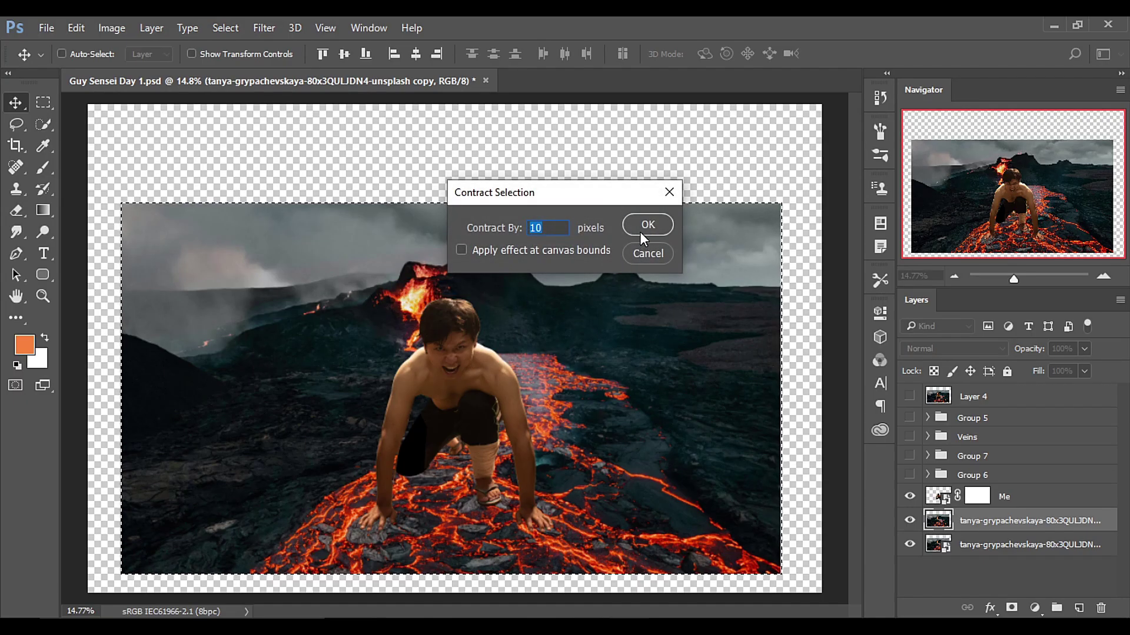
left_click(644, 228)
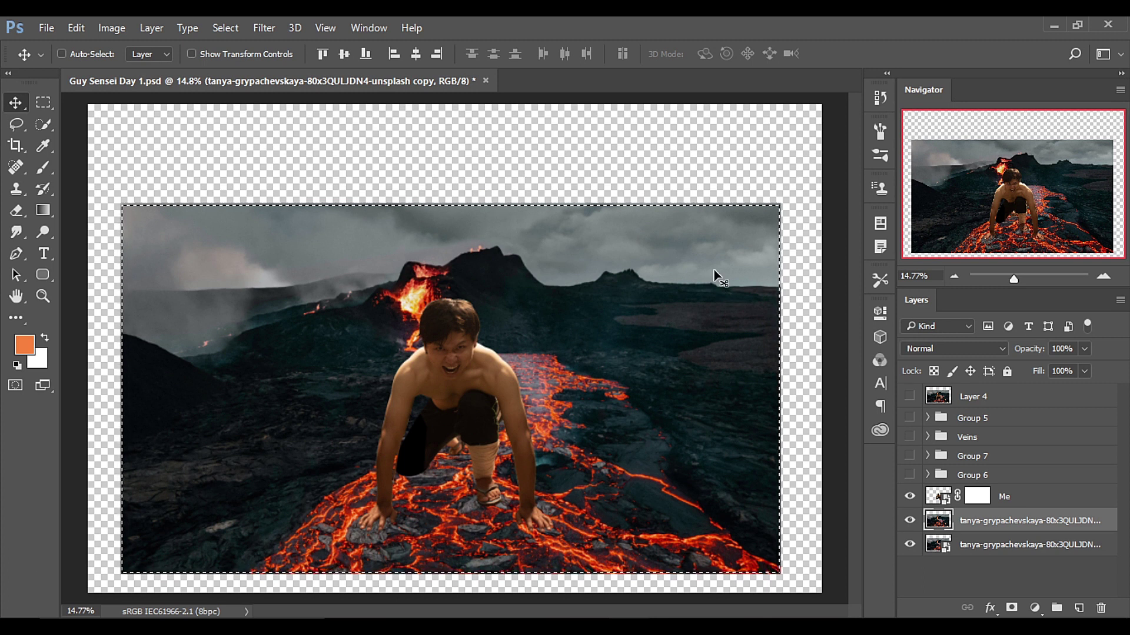
key("ctrl+shift+i")
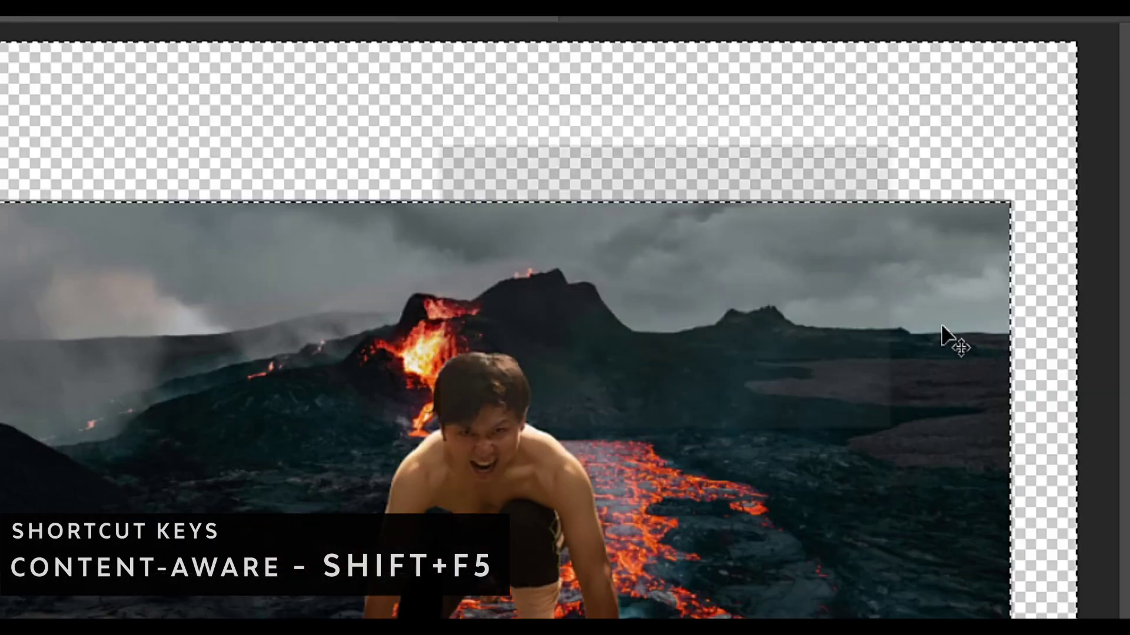
- Fill the empty canvas around the volcano photo with Content-Aware at 100% opacity, and deselect
key("shift+F5")
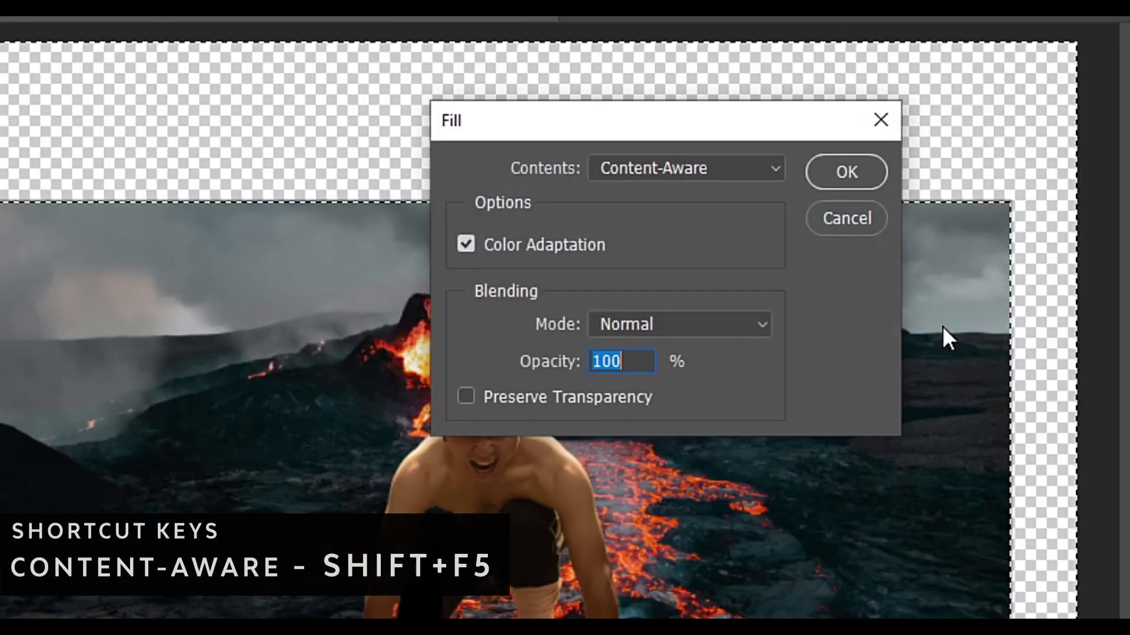
left_click_drag(769, 121, 837, 238)
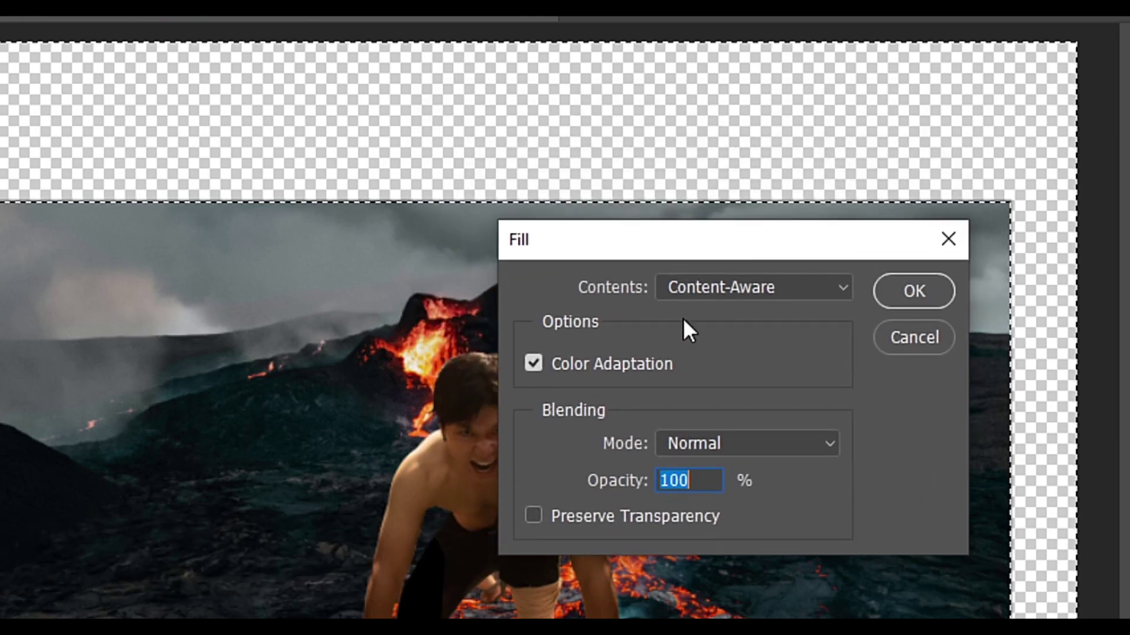
left_click(882, 288)
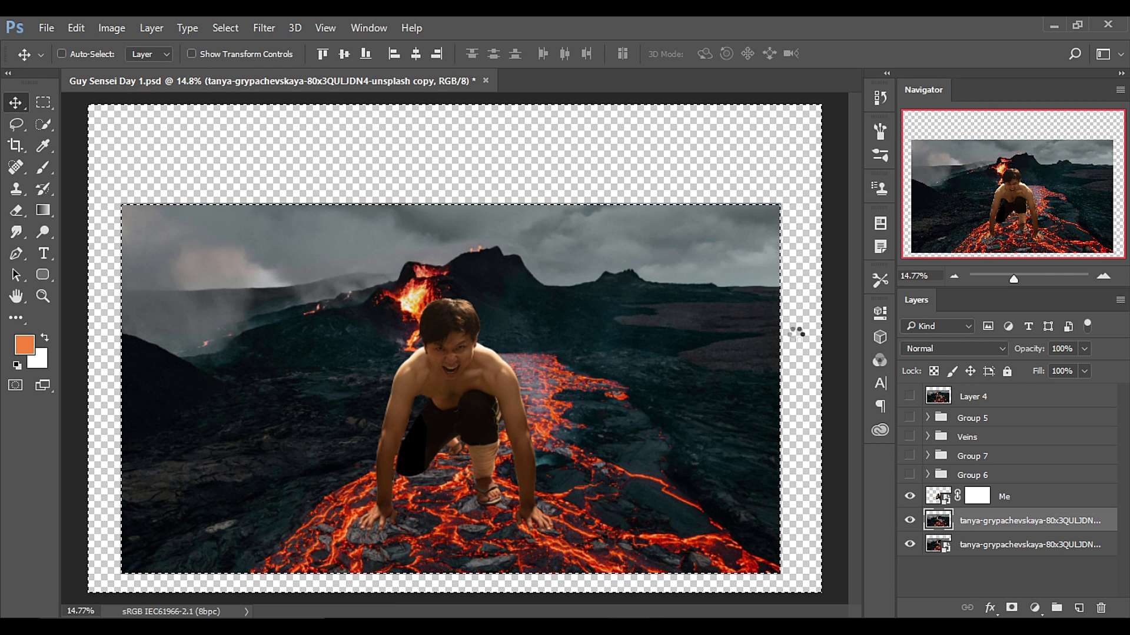
key("ctrl")
key("ctrl+d")
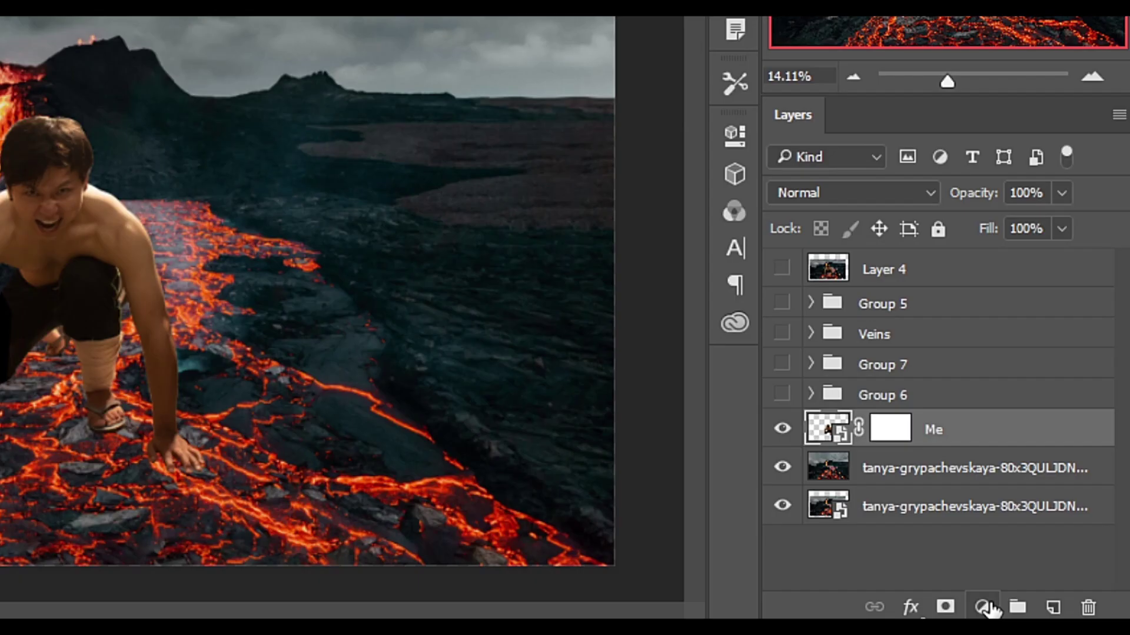
- Add an Exposure adjustment layer above the Me layer with the exposure lowered to about -1.82
left_click(983, 607)
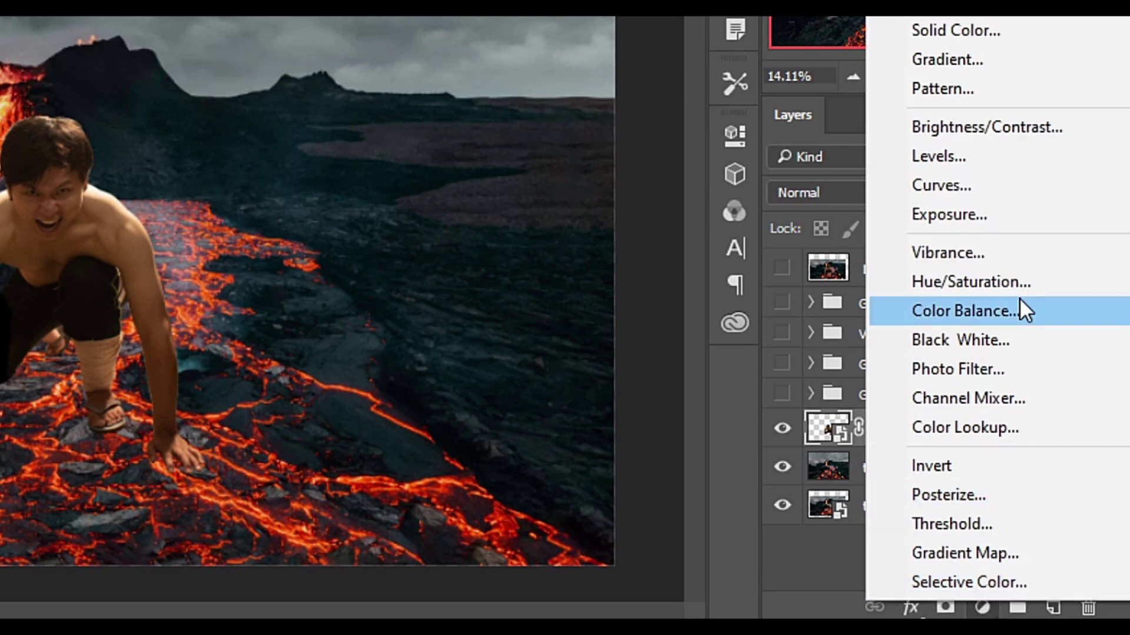
left_click(991, 222)
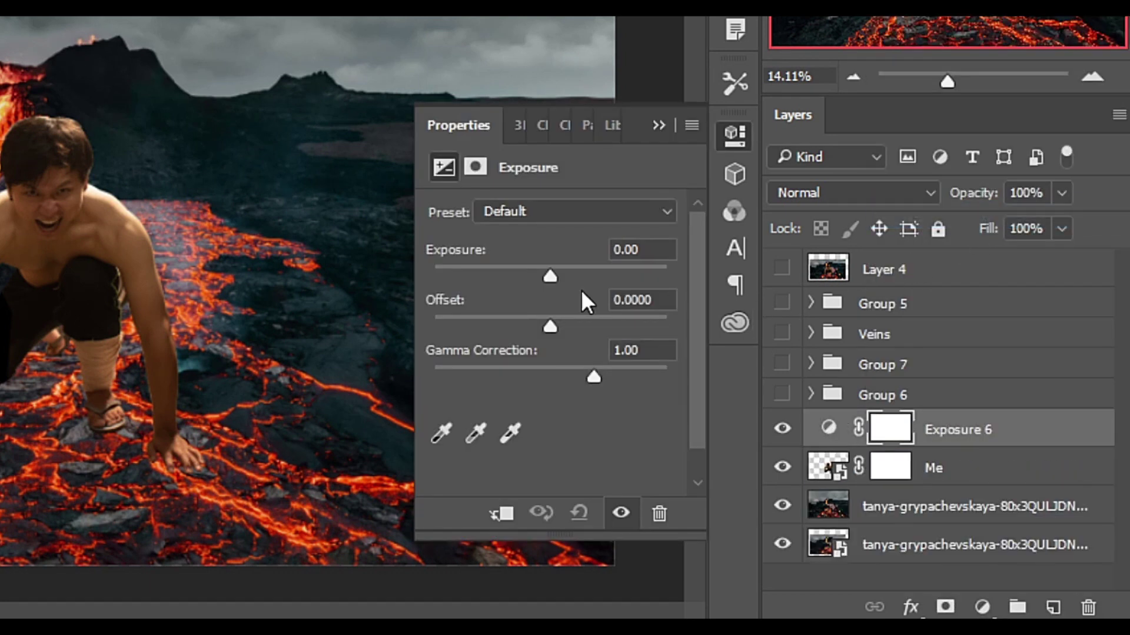
left_click_drag(549, 274, 514, 274)
left_click(659, 125)
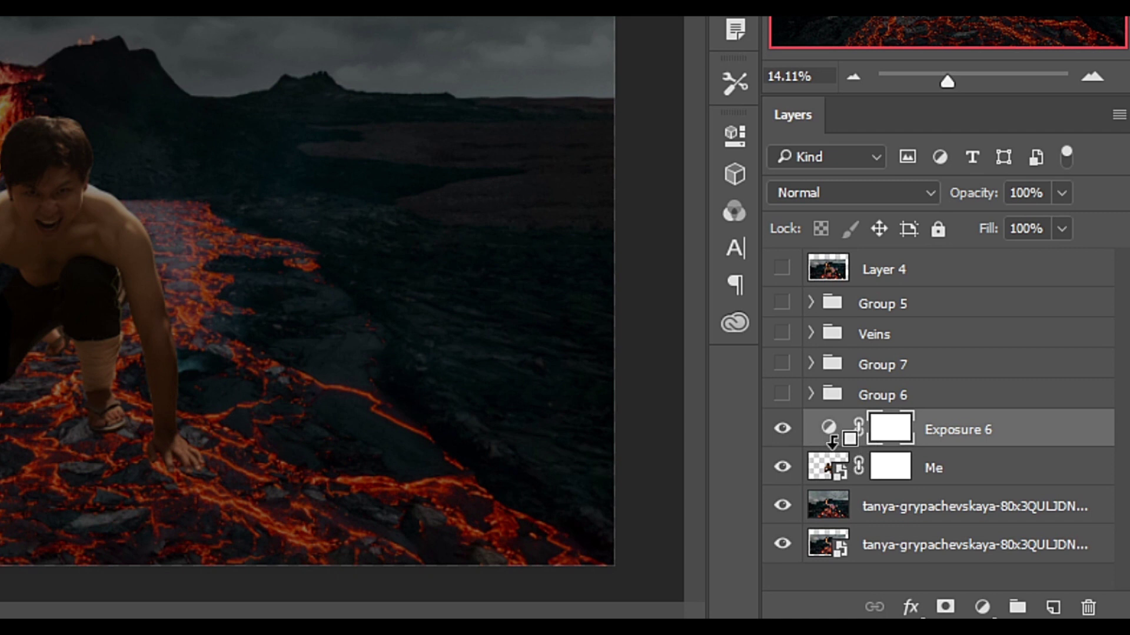
- Clip the Exposure adjustment to the Me layer and compare the figure with the adjustment off and on
left_click(832, 442, "alt")
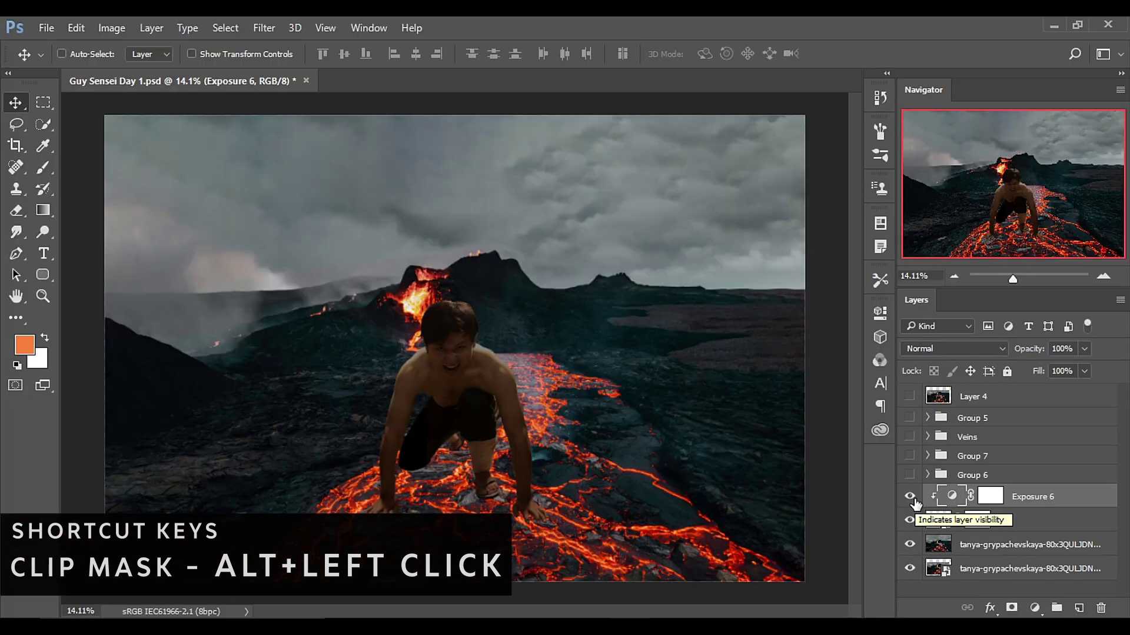
left_click(912, 499)
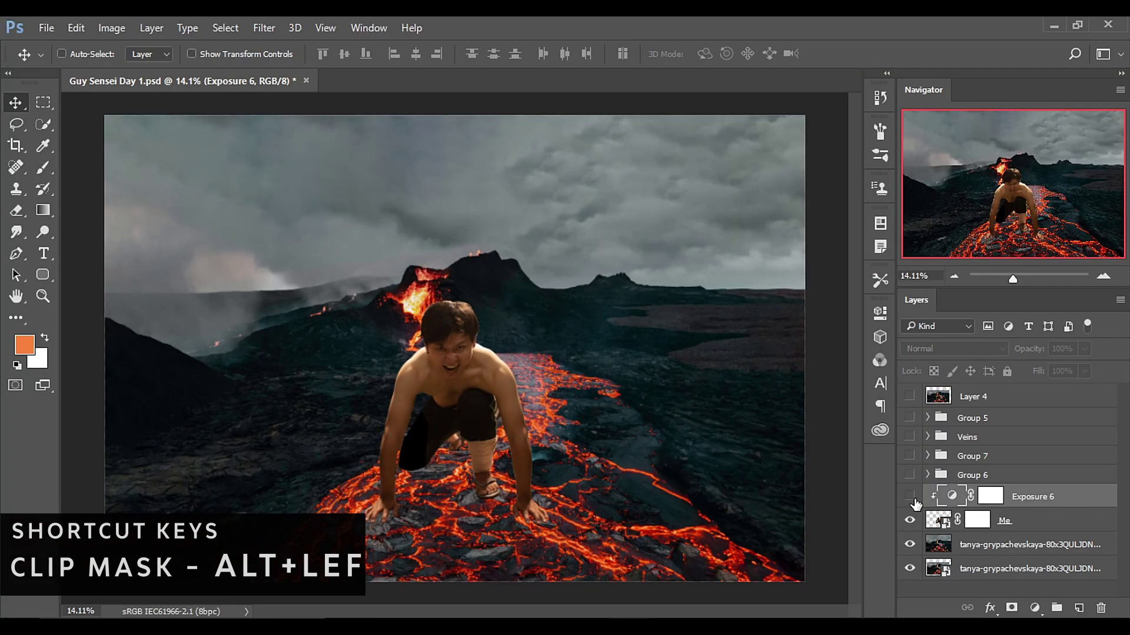
left_click(912, 499)
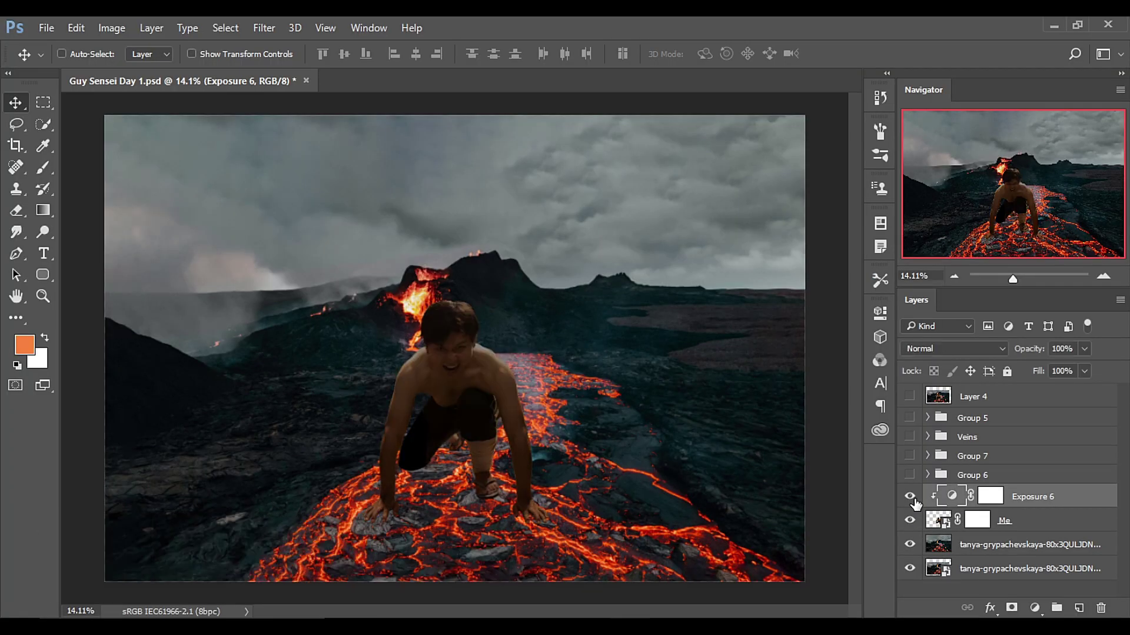
left_click(990, 496)
key("d")
key("b")
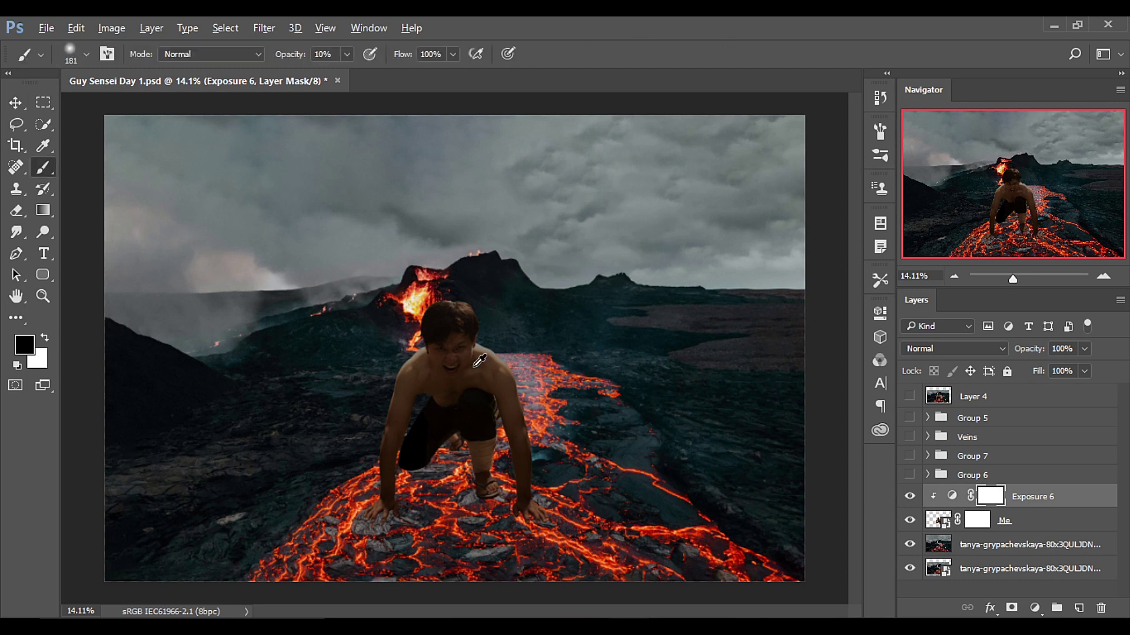
- Readjust the exposure amount of the Exposure adjustment clipped to the Me layer
double_click(952, 497)
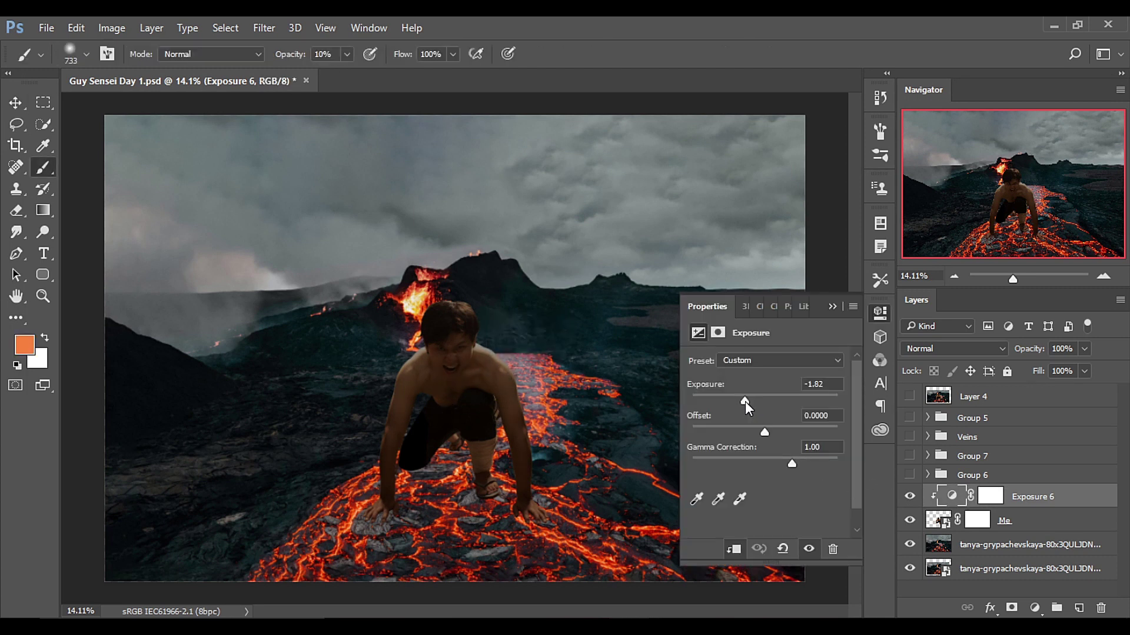
mouse_move(744, 402)
left_mouse_down()
mouse_move(856, 398)
mouse_move(743, 399)
left_mouse_up()
left_click_drag(807, 384, 840, 381)
key("Return")
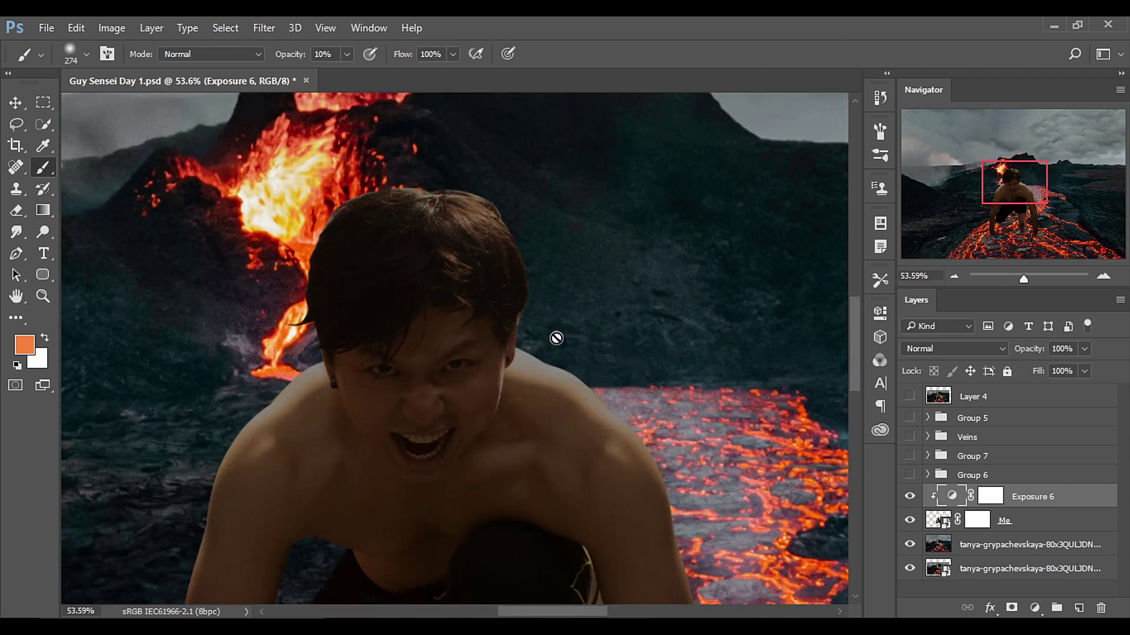
- Try to restore the original brightness along the shoulder by painting black at 100% opacity on the Exposure 6 layer mask
left_click_drag(634, 430, 627, 332)
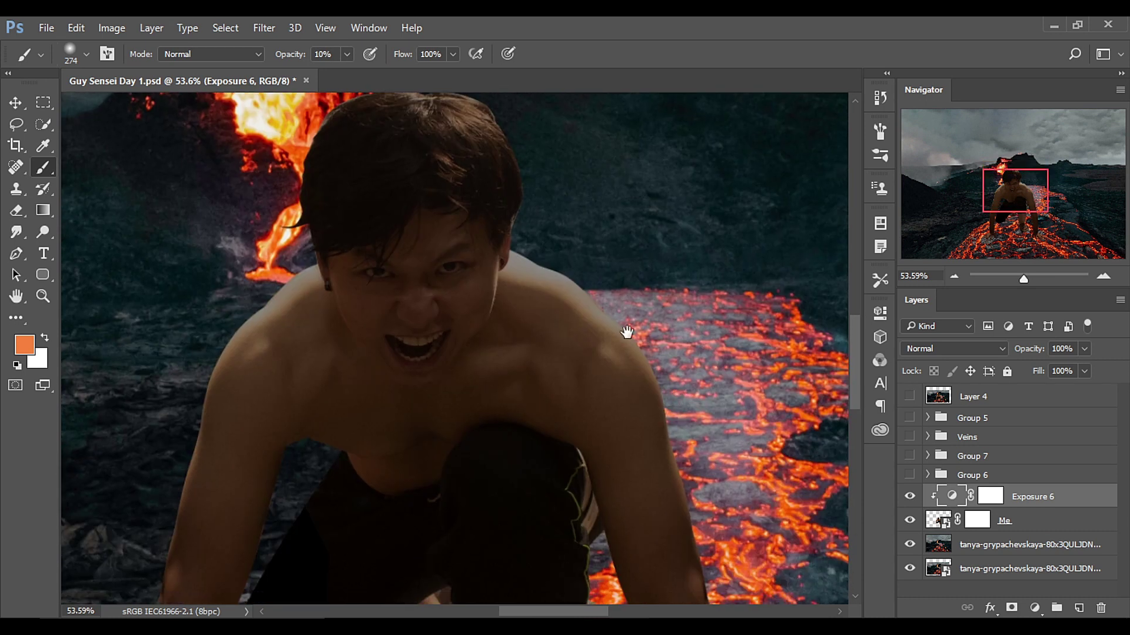
key("alt")
scroll(611, 307, "down", 3)
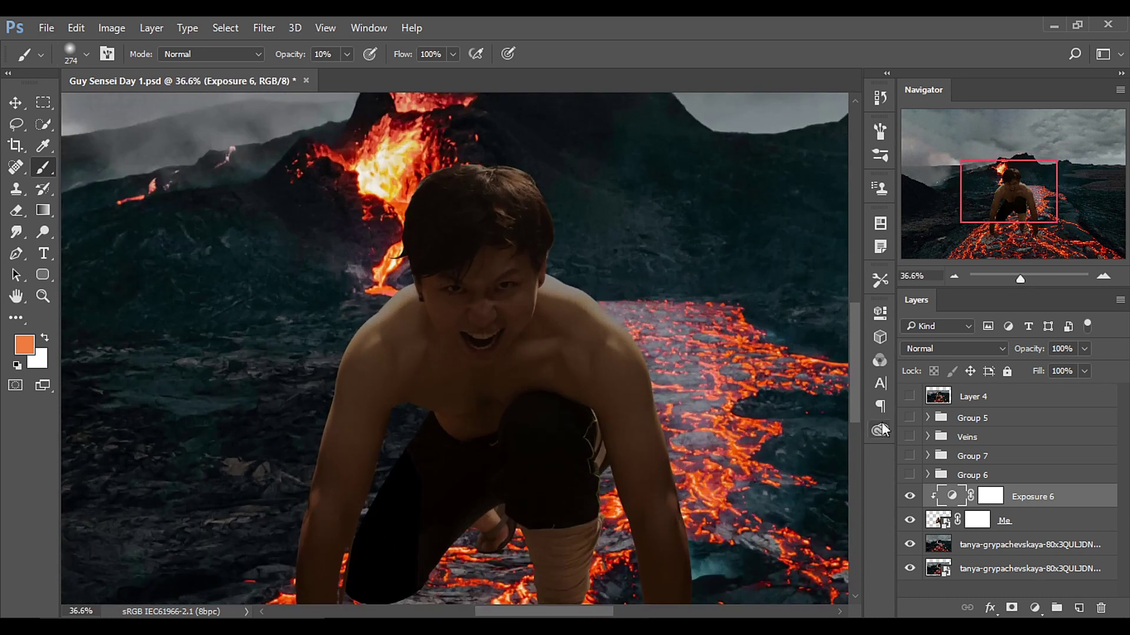
left_click(989, 499)
key("d")
key("0")
scroll(568, 323, "up", 3)
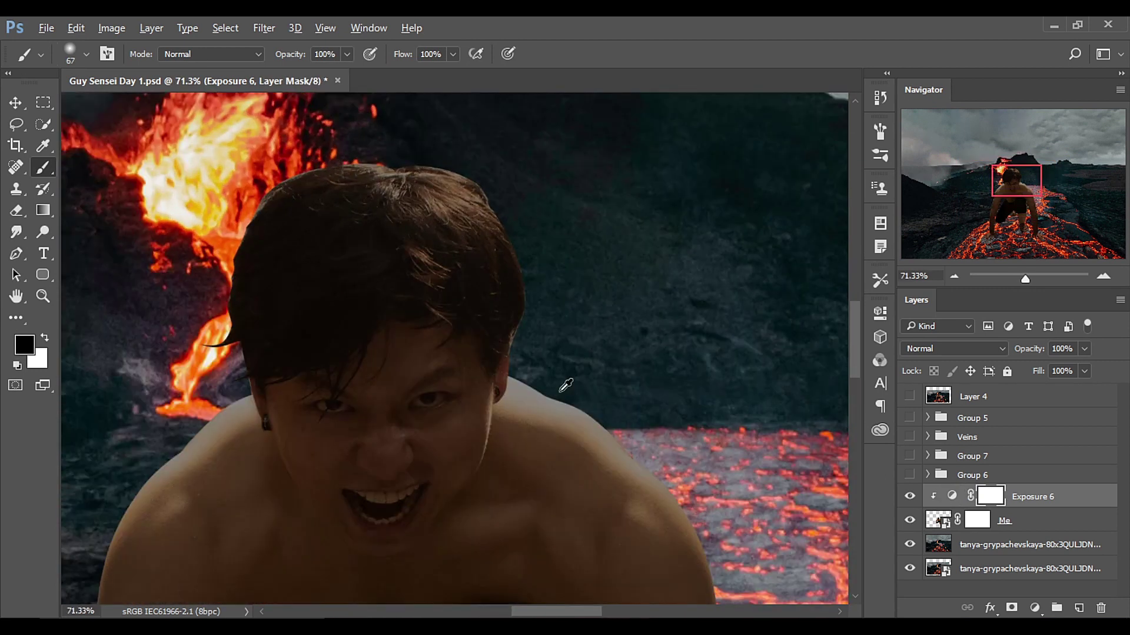
scroll(565, 385, "up", 4)
mouse_move(539, 386)
left_mouse_down()
mouse_move(600, 413)
mouse_move(580, 393)
mouse_move(633, 434)
left_mouse_up()
scroll(642, 432, "down", 4)
right_click(675, 455, "alt")
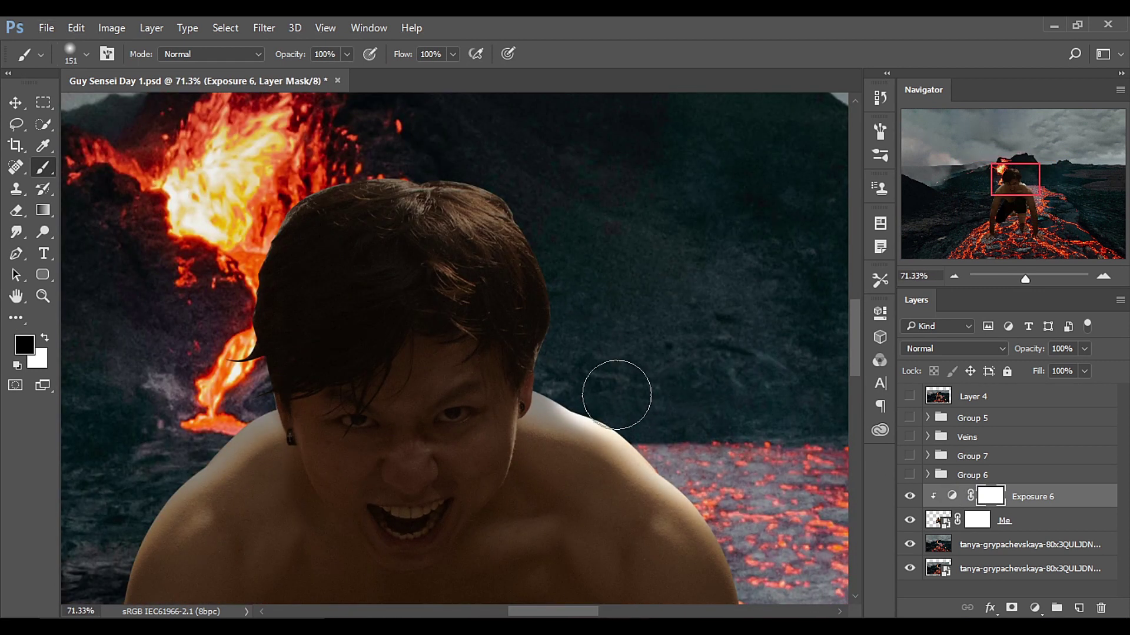
- Try to refine the Exposure 6 mask around the head and shoulder with a larger soft brush and swapped colours
scroll(622, 370, "down", 3)
scroll(622, 371, "down", 1)
right_click(614, 373, "alt")
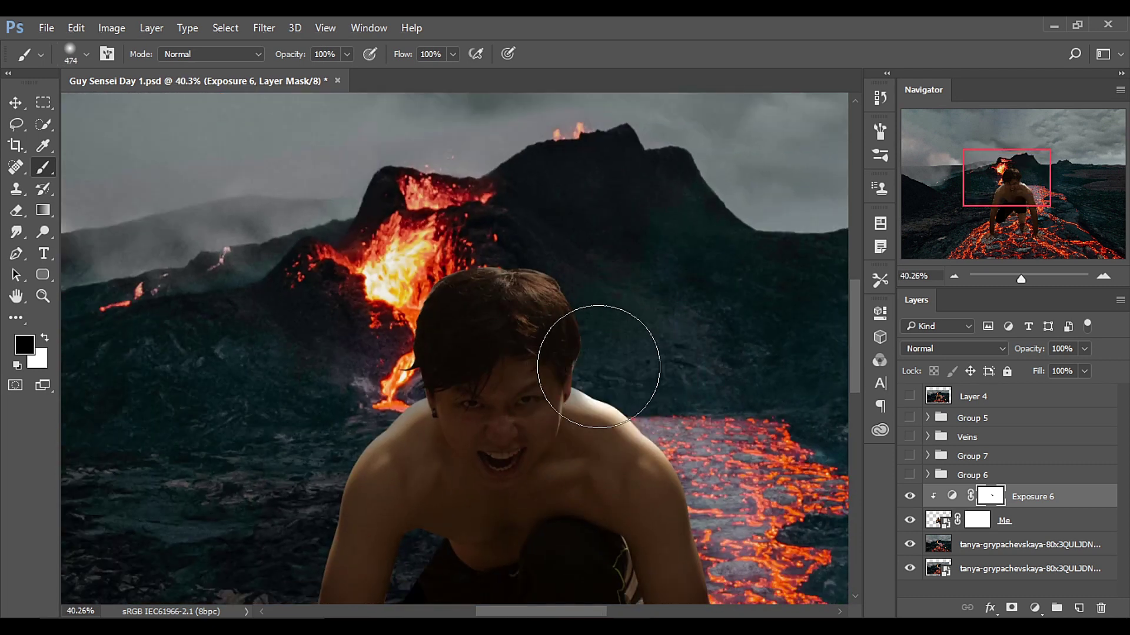
key("x")
left_click_drag(533, 310, 492, 265)
scroll(612, 343, "down", 3)
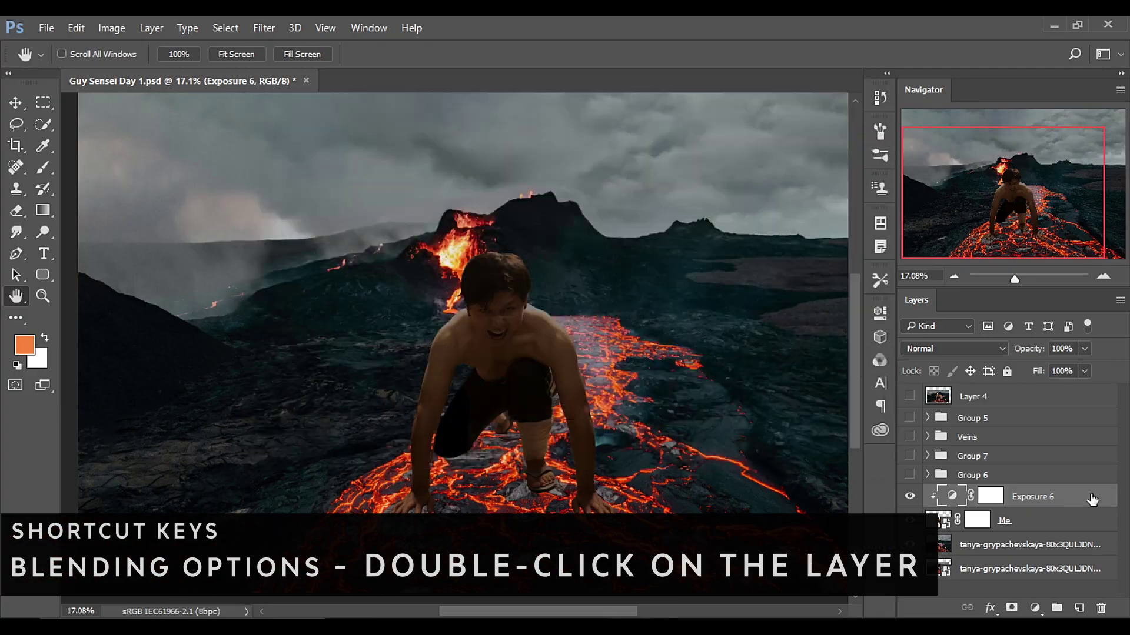
- Open the blending options of Exposure 6 and lower the Underlying Layer white point in Blend If to 156
double_click(1073, 434)
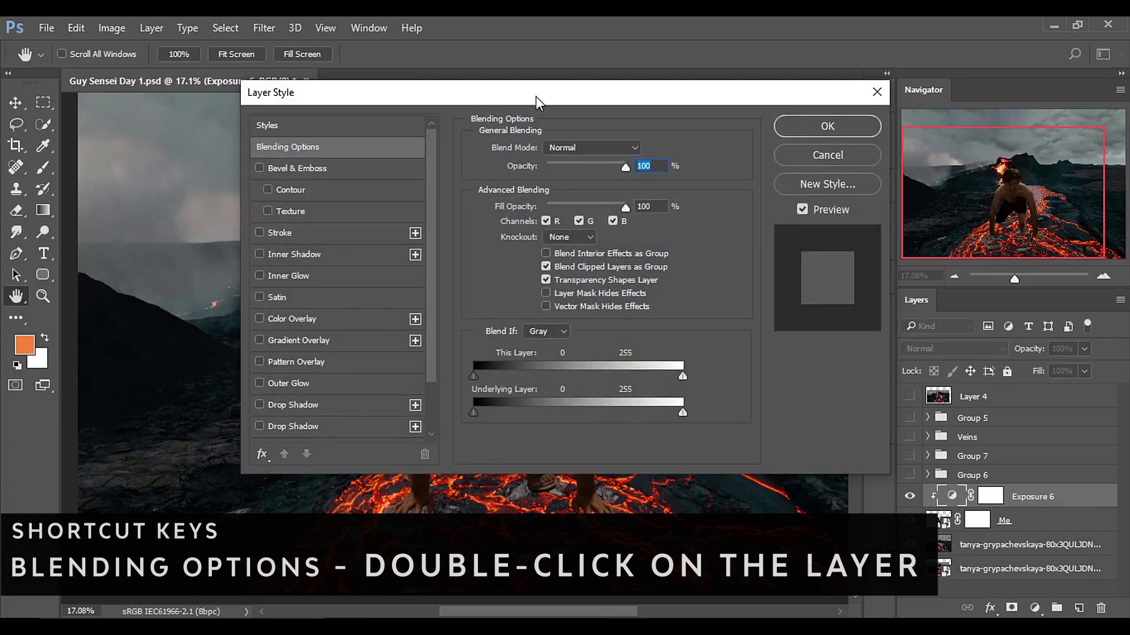
left_click_drag(537, 96, 858, 143)
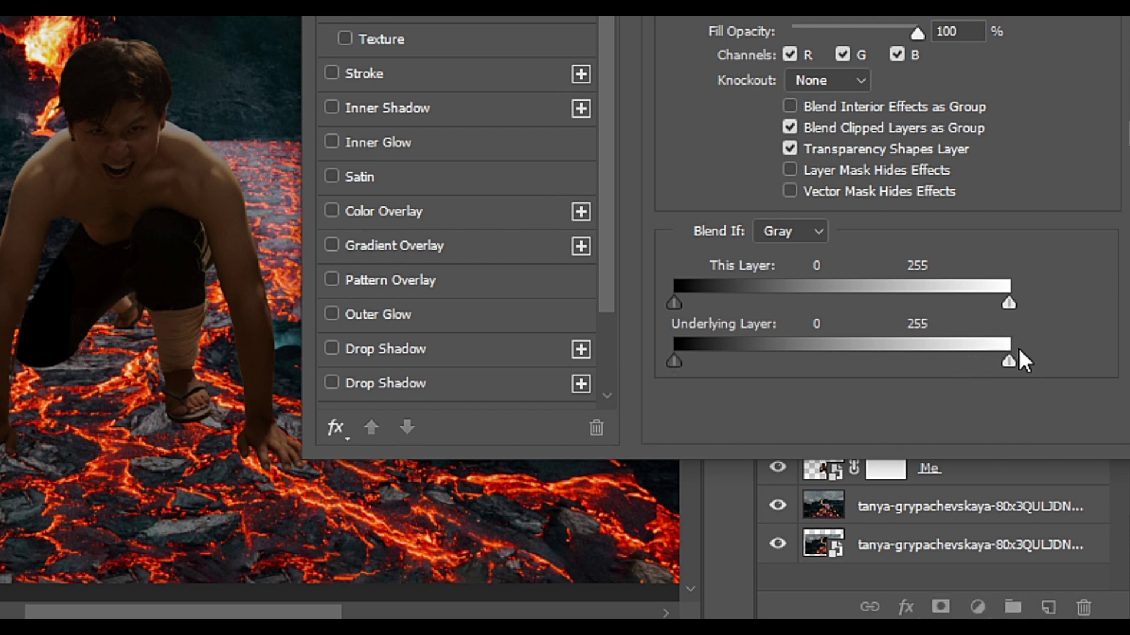
left_click_drag(1009, 361, 919, 362)
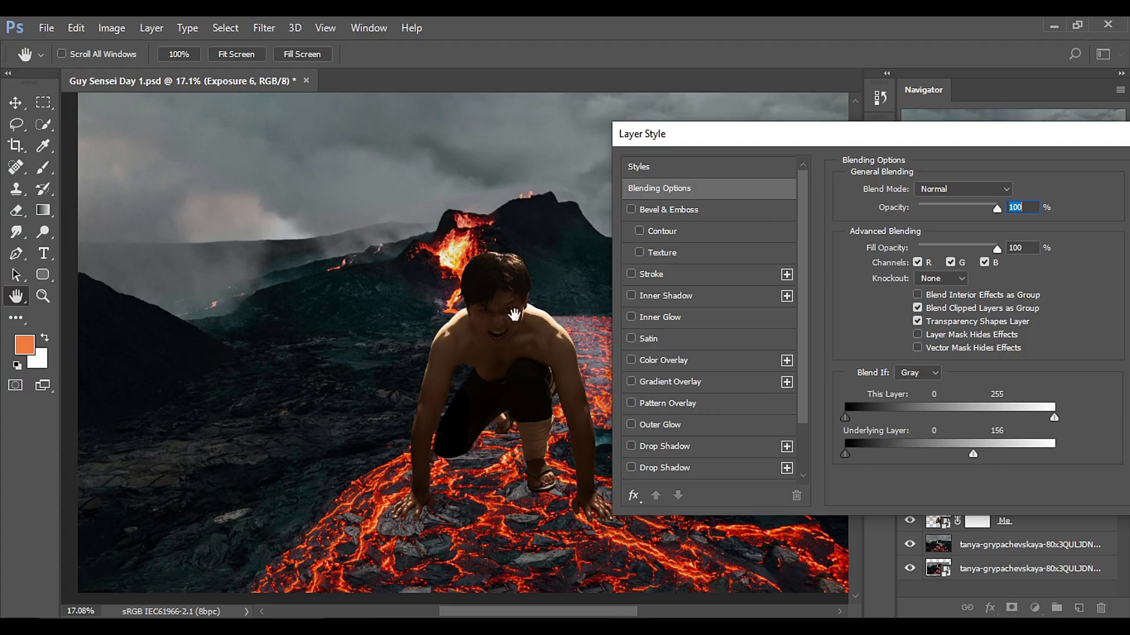
- Examine up close the transition between the bright and darkened skin on the figure's shoulder
left_click(470, 338, "ctrl")
left_click(447, 331, "ctrl")
left_click(423, 338, "ctrl")
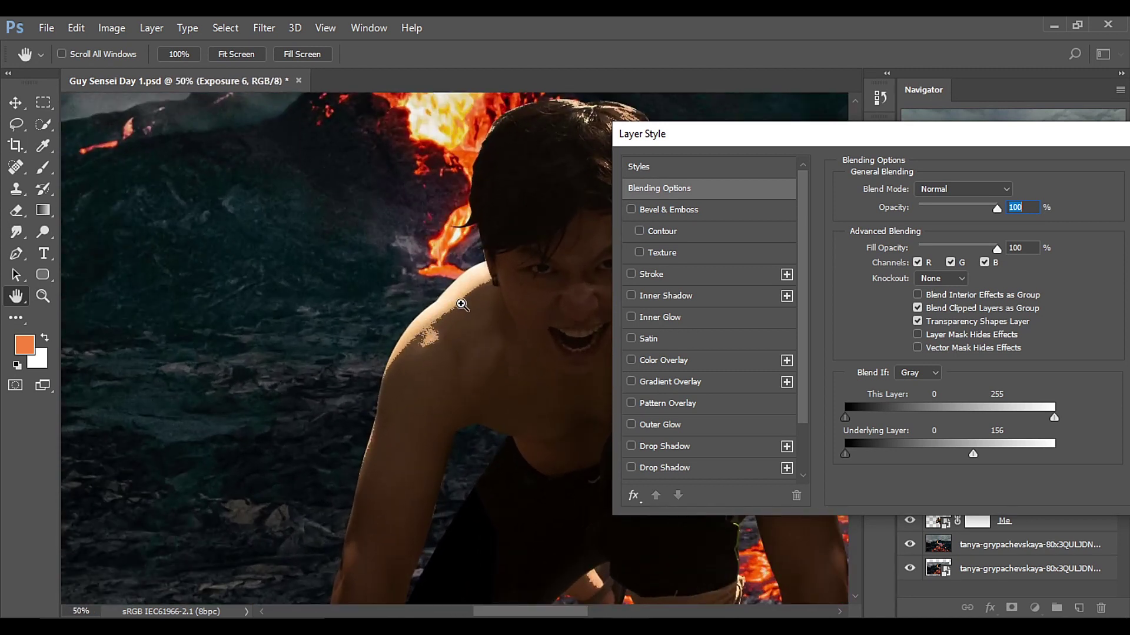
left_click(441, 323, "ctrl")
left_click(439, 327, "ctrl")
left_click(384, 383, "ctrl")
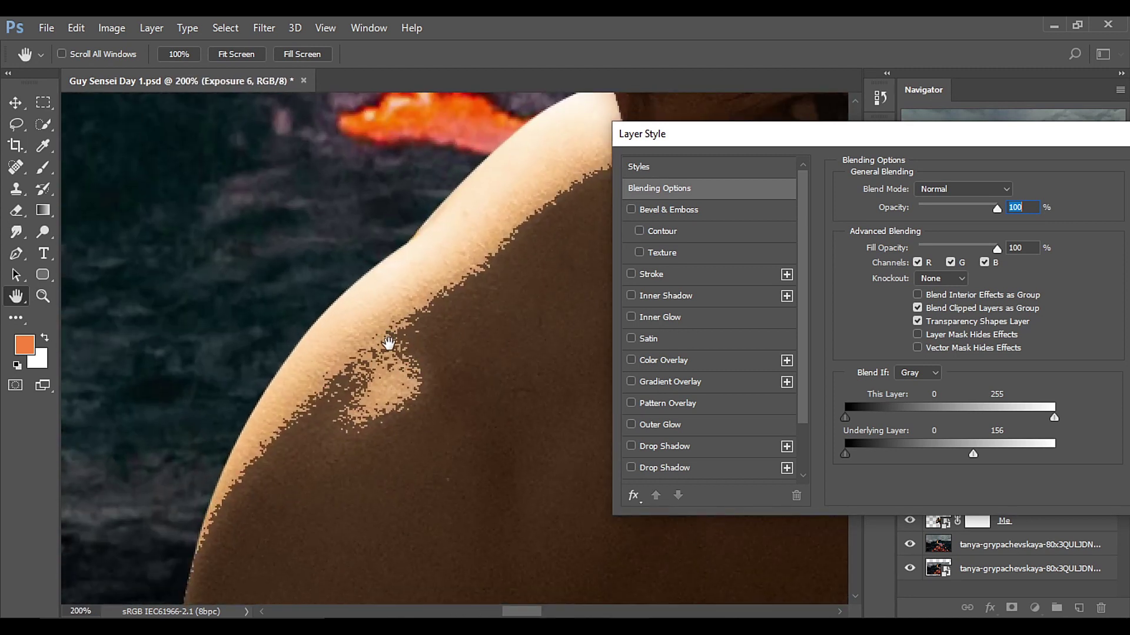
key("ctrl+minus")
key("ctrl+minus")
key("ctrl+minus")
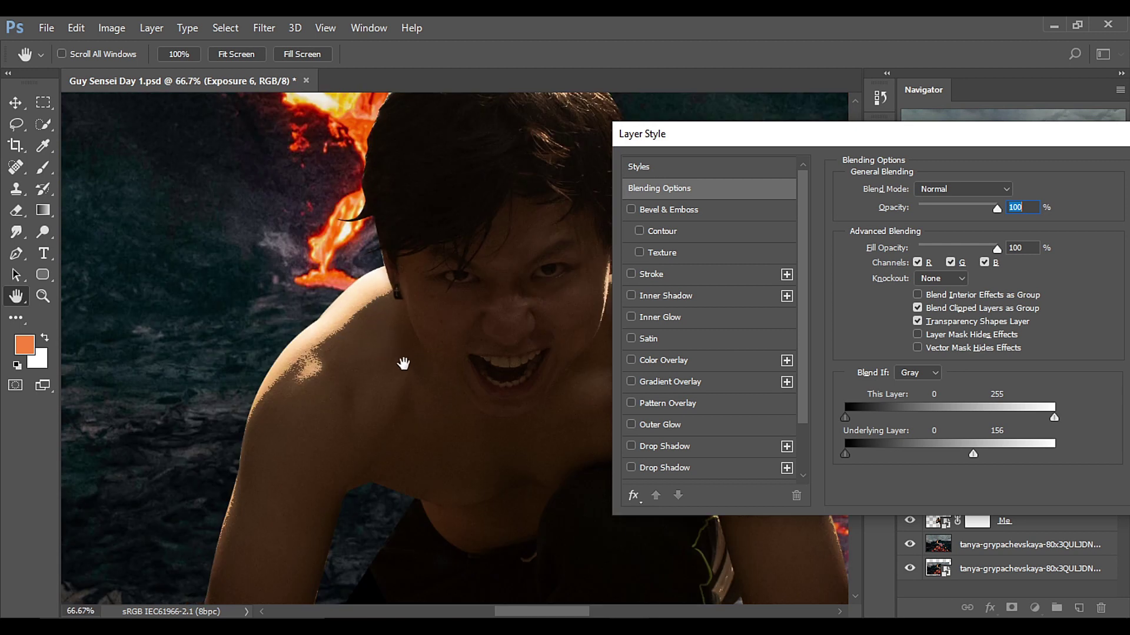
- Split the Underlying Layer white slider of Exposure 6 and set its halves to 75 / 183 for a smooth transition
left_click_drag(980, 457, 842, 438)
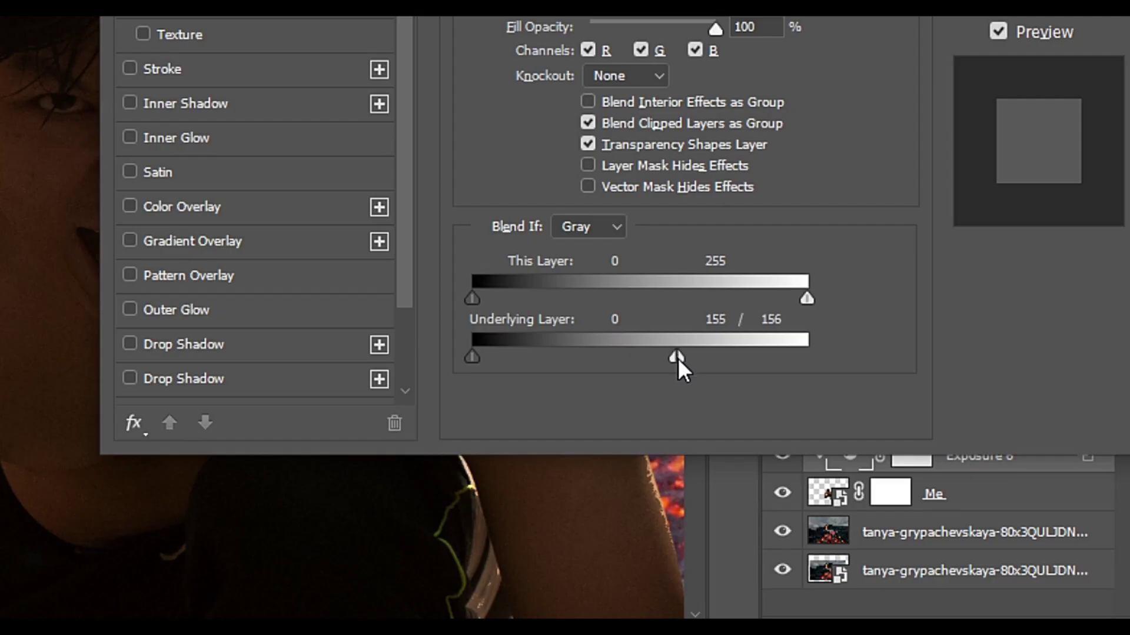
left_click_drag(672, 356, 580, 353)
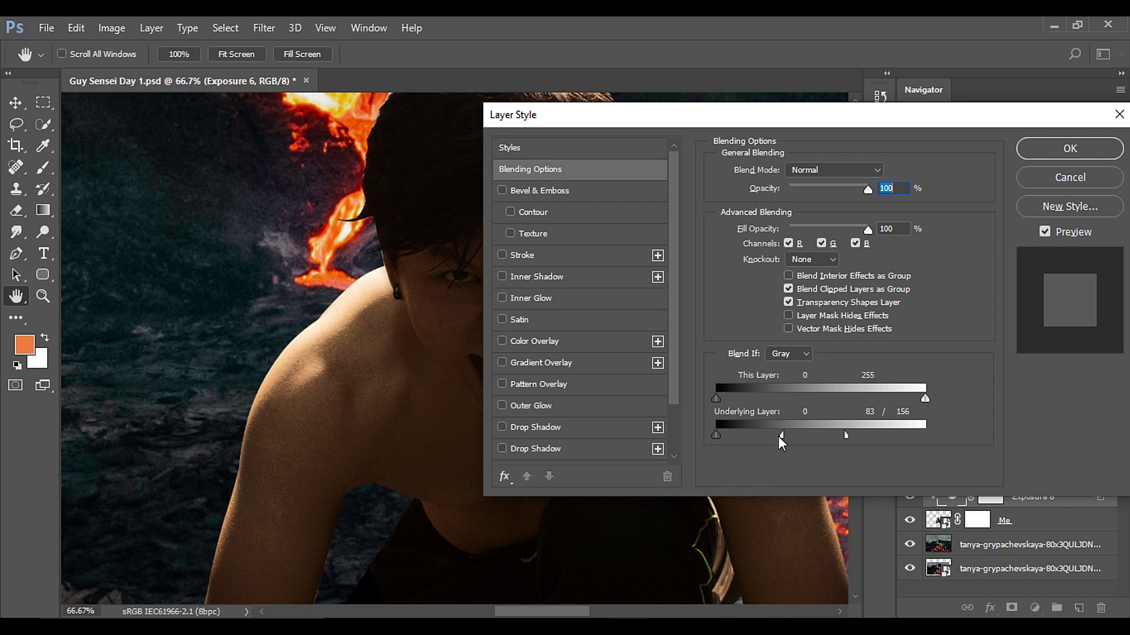
left_click_drag(784, 436, 868, 435)
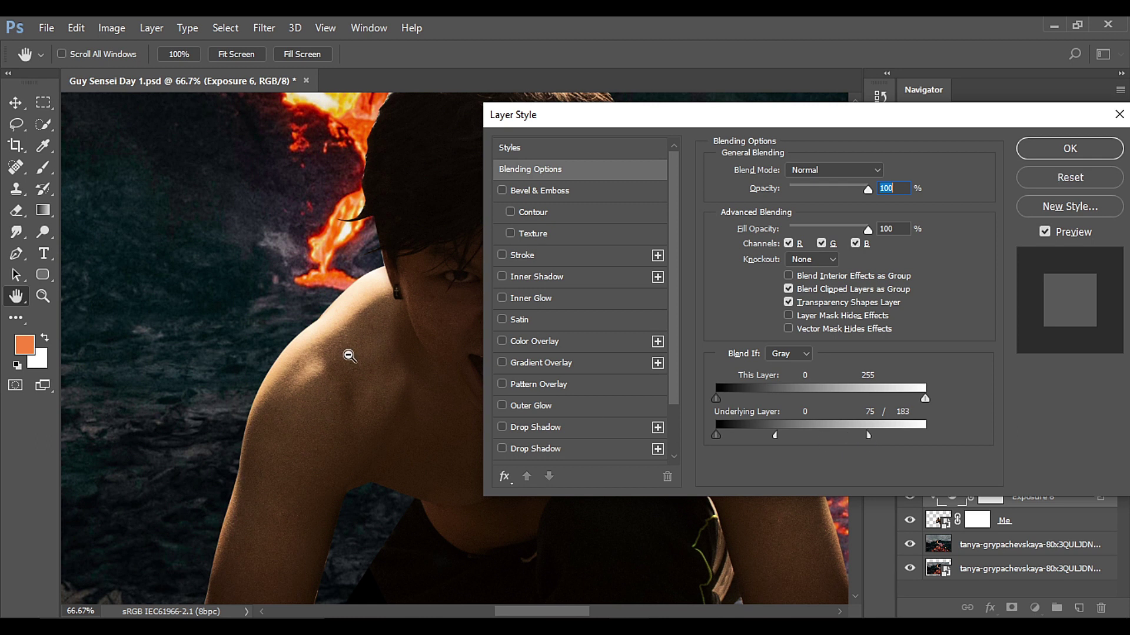
left_click(349, 355, "alt")
left_click(348, 355, "alt")
left_click(349, 355, "alt")
left_click(348, 355, "alt")
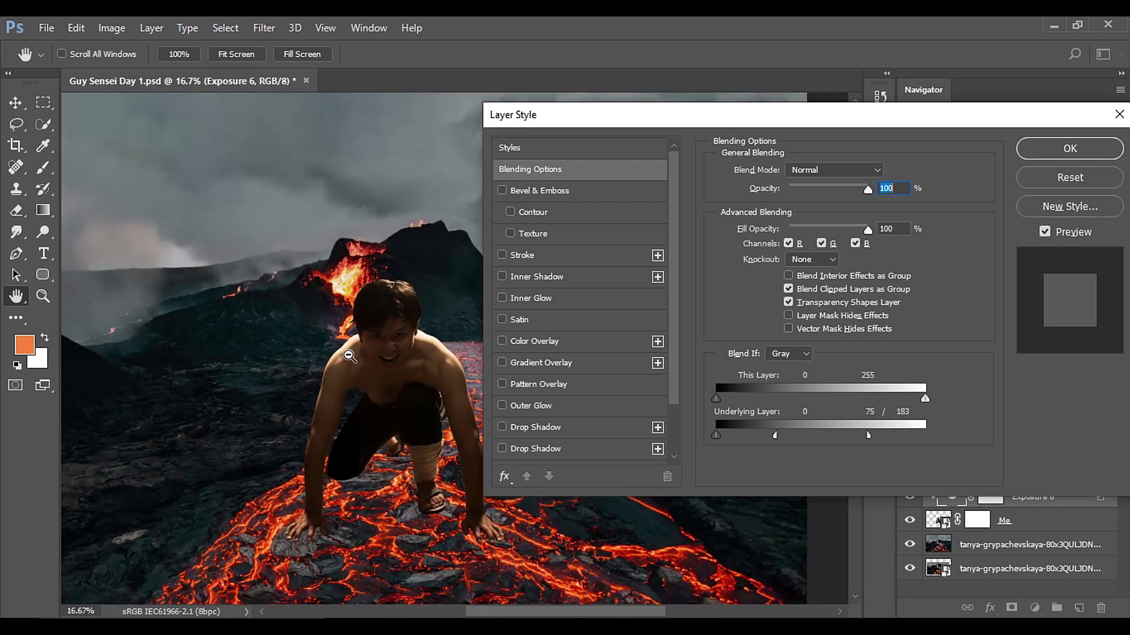
left_click(349, 356, "alt")
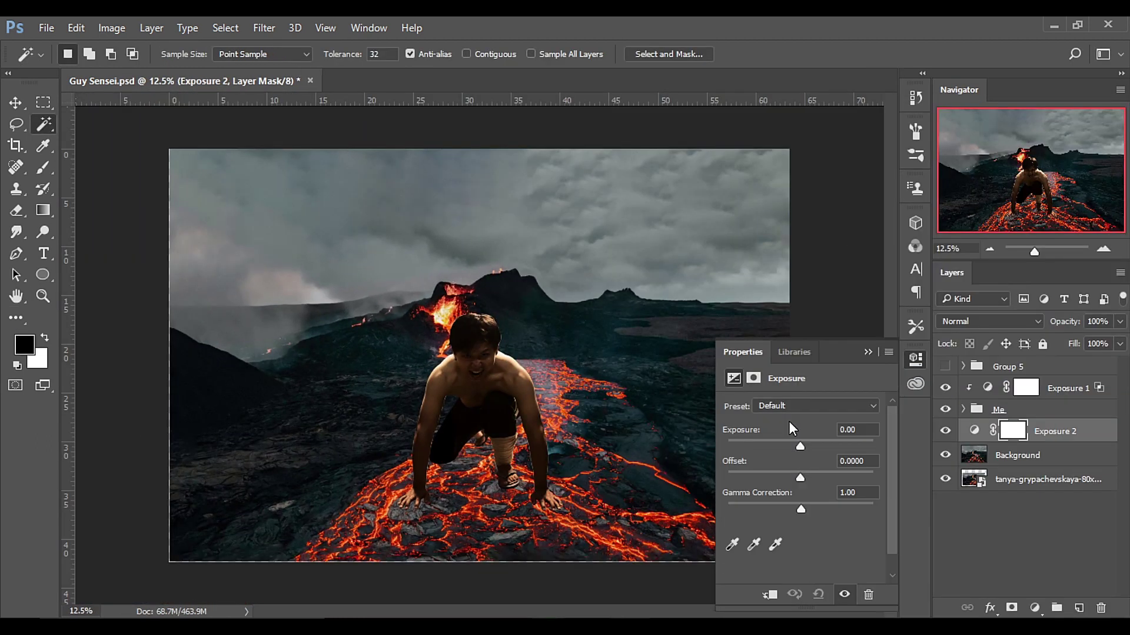
- Lower the exposure of the Exposure 2 adjustment above the Background to about -2.65 and invert its mask to black
left_click_drag(789, 421, 772, 447)
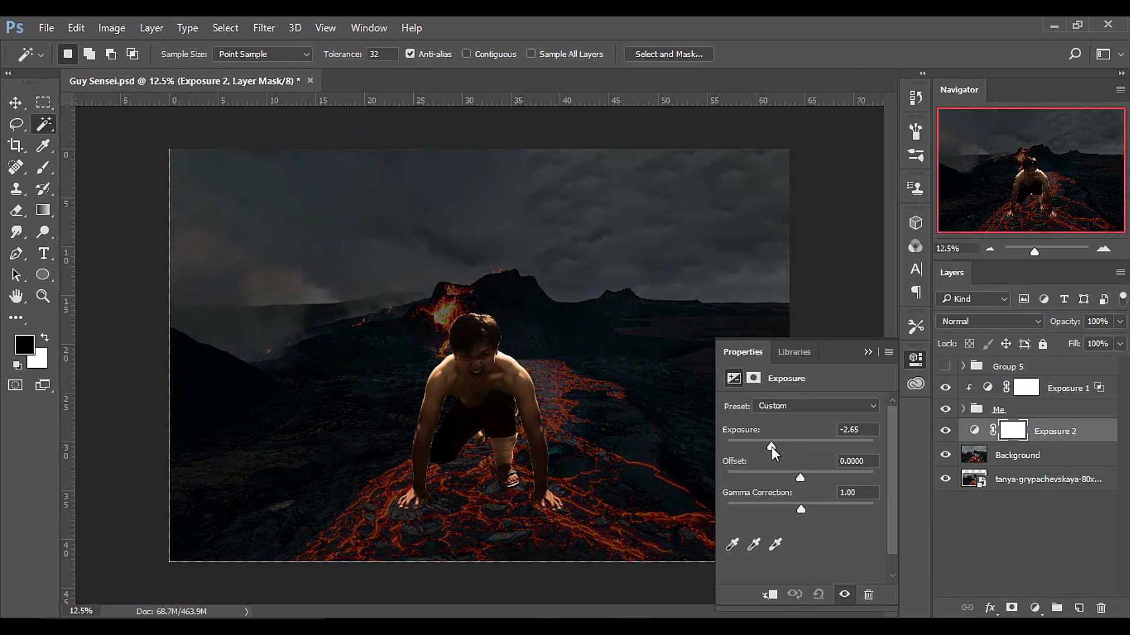
key("ctrl+i")
- Paint white on the Exposure 2 mask with a flattened soft brush to create contact shadows beneath the hands and foot
key("b")
scroll(453, 532, "up", 11)
key("x")
left_click(353, 476)
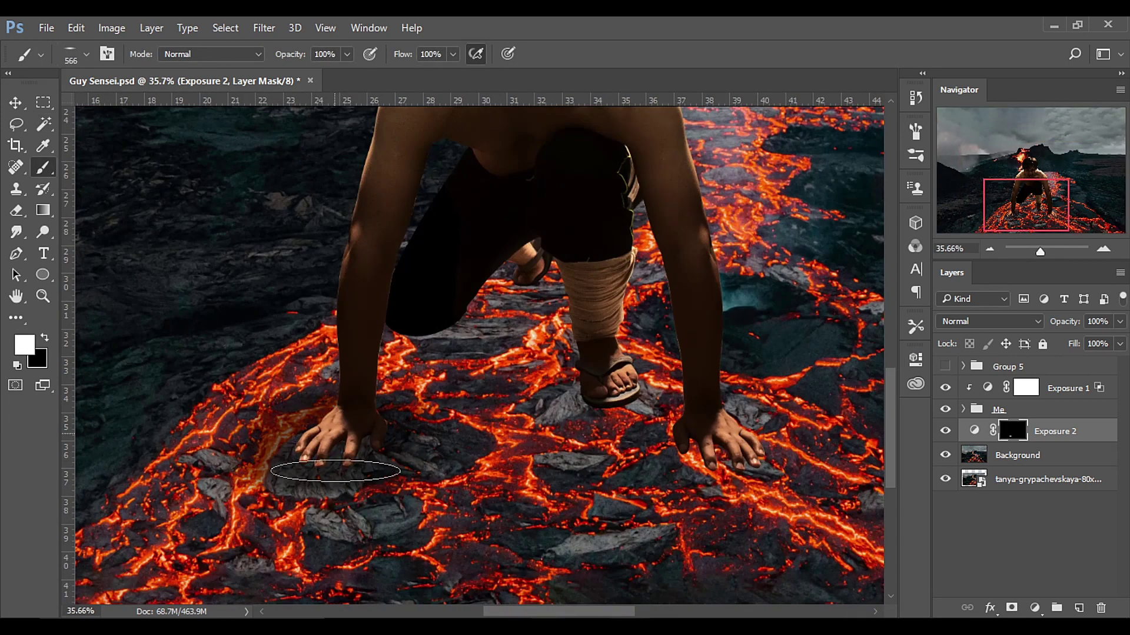
left_click(589, 387)
left_click_drag(496, 300, 499, 238)
left_click(500, 340)
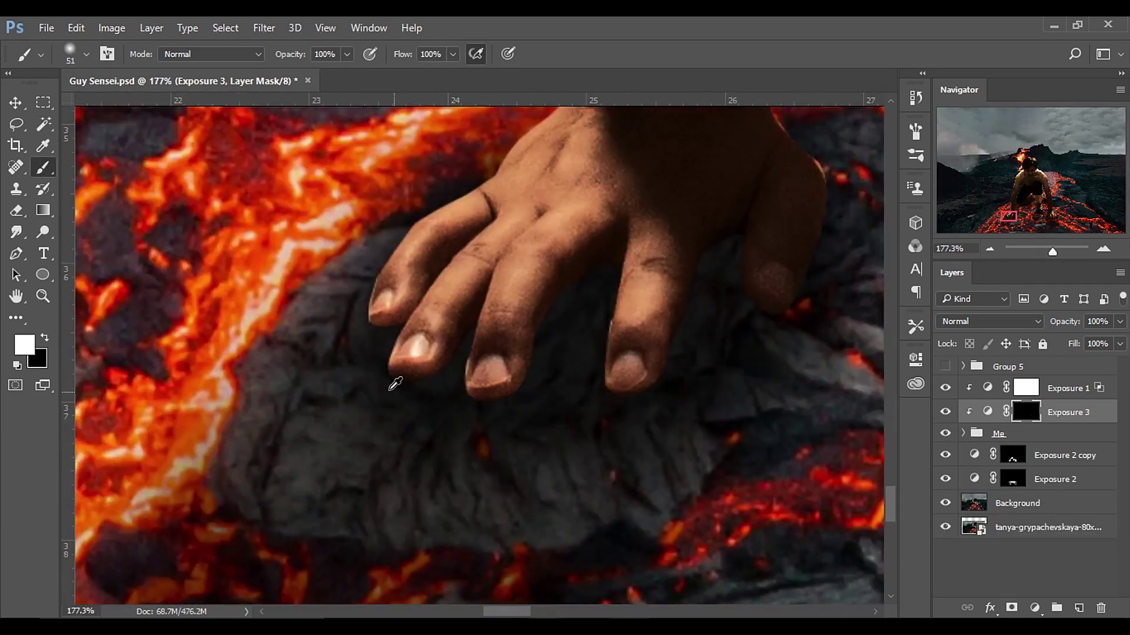
- Paint shading onto the hand resting on the lava rock using the mask of the clipped Exposure 3 adjustment
left_click_drag(390, 383, 516, 285)
key("x")
key("x")
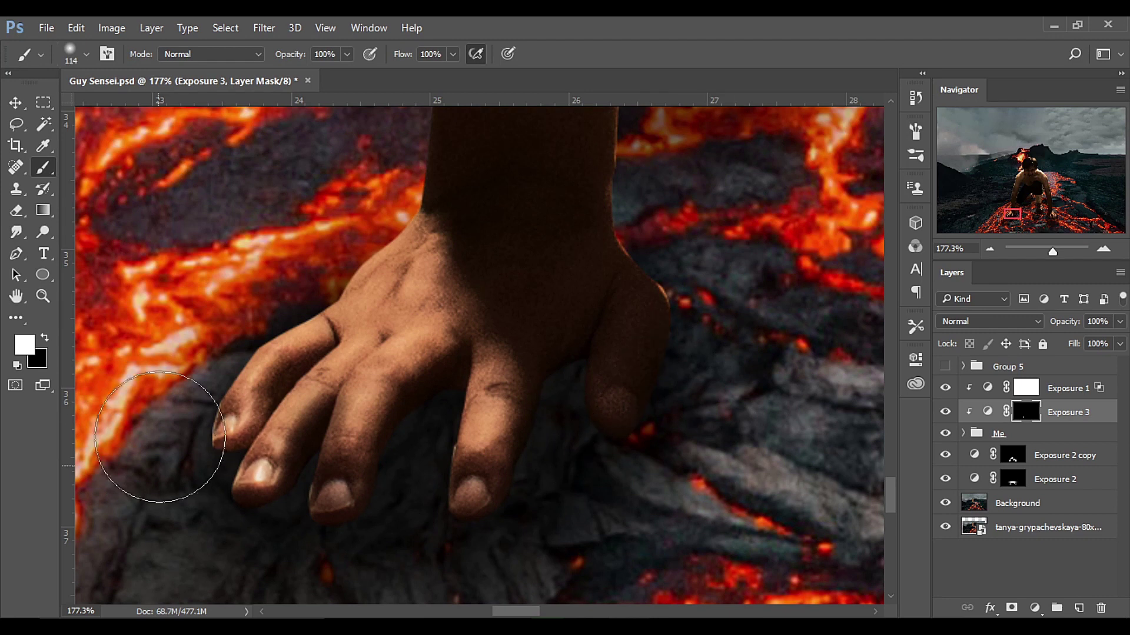
key("x")
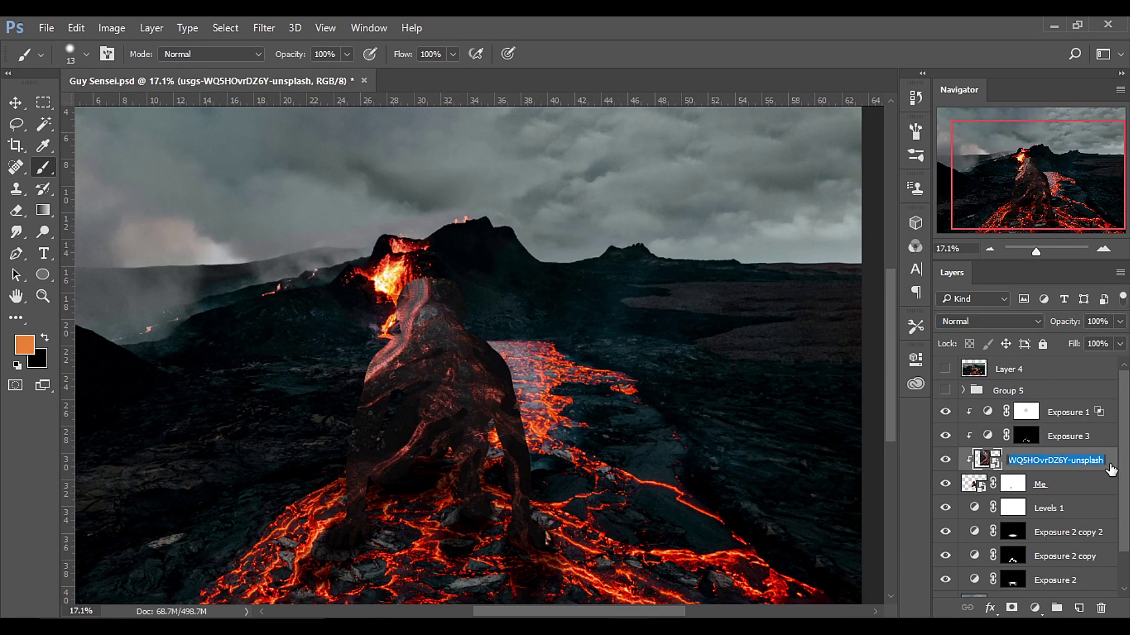
double_click(1109, 465)
mouse_move(841, 351)
left_mouse_down()
mouse_move(873, 350)
mouse_move(840, 350)
left_mouse_up()
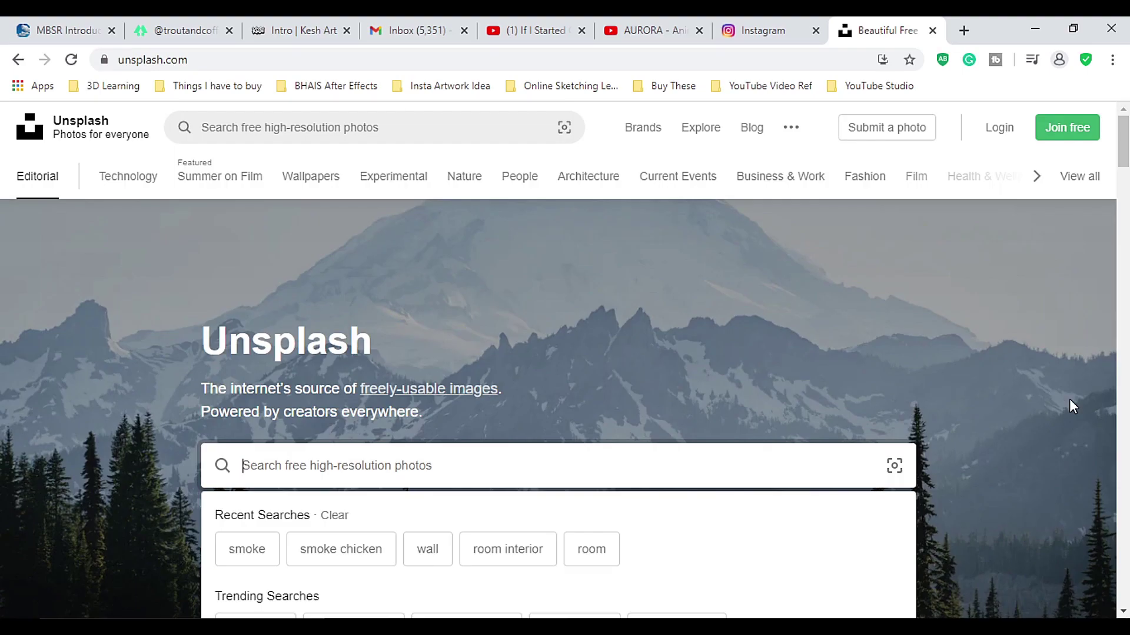
- Search Unsplash for "wood" and download the grey wood photo with the swirling grain
type("wood")
key("Return")
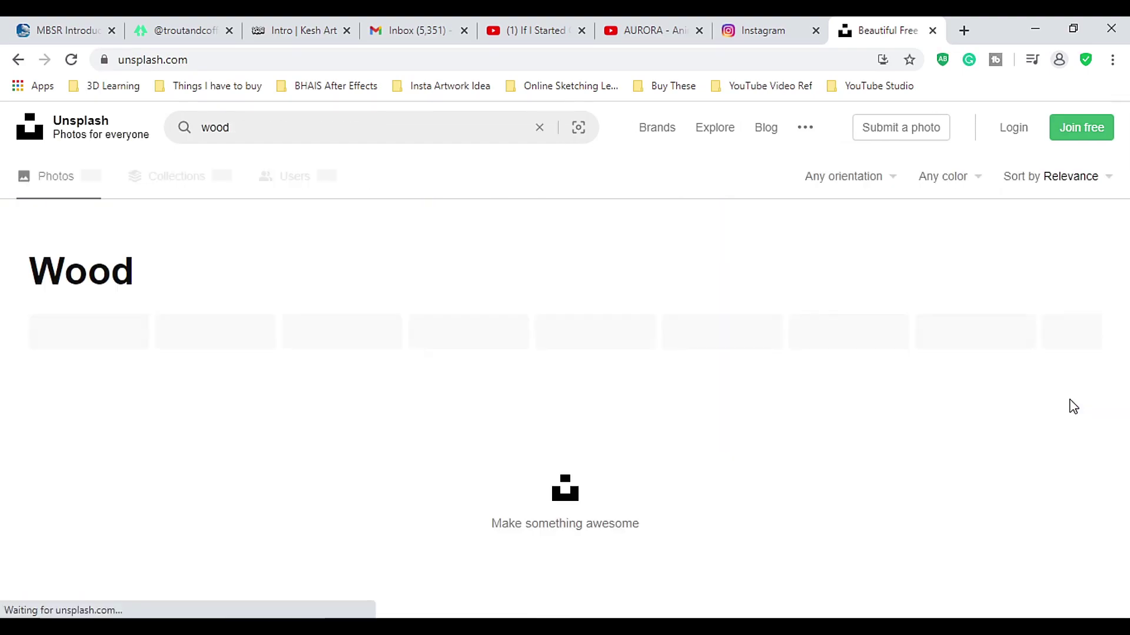
scroll(7, 359, "down", 20)
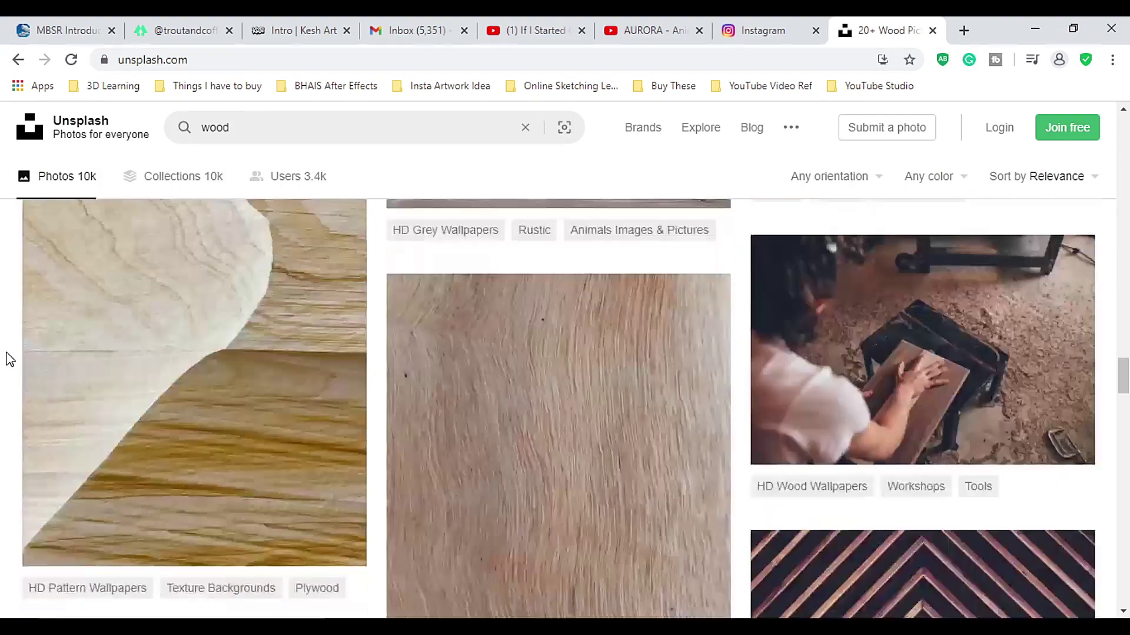
scroll(10, 358, "down", 10)
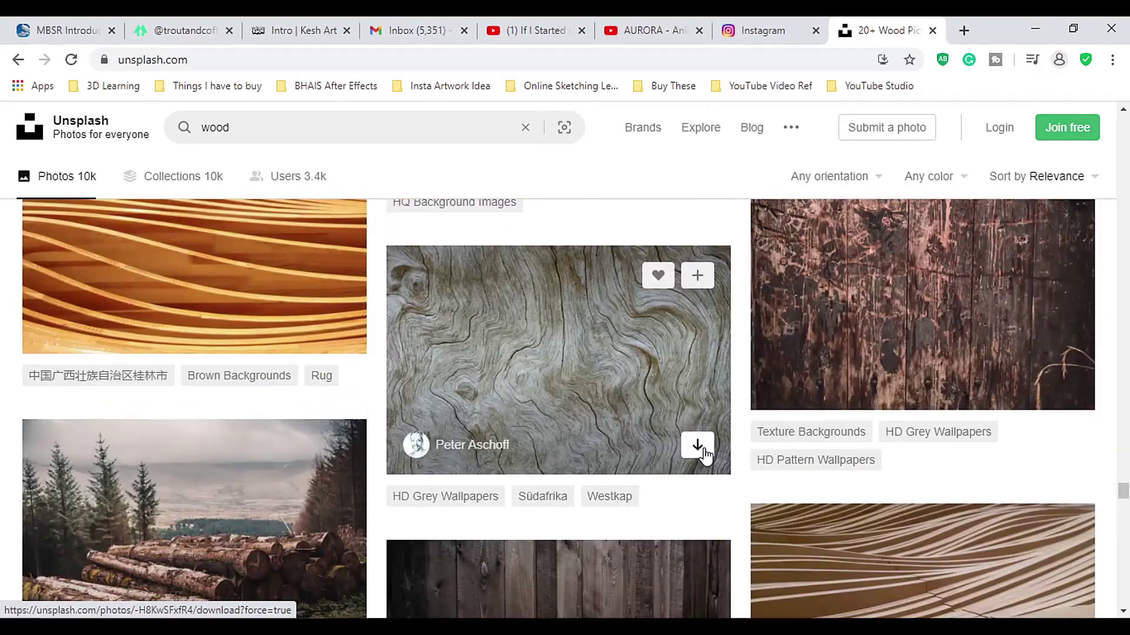
left_click(703, 450)
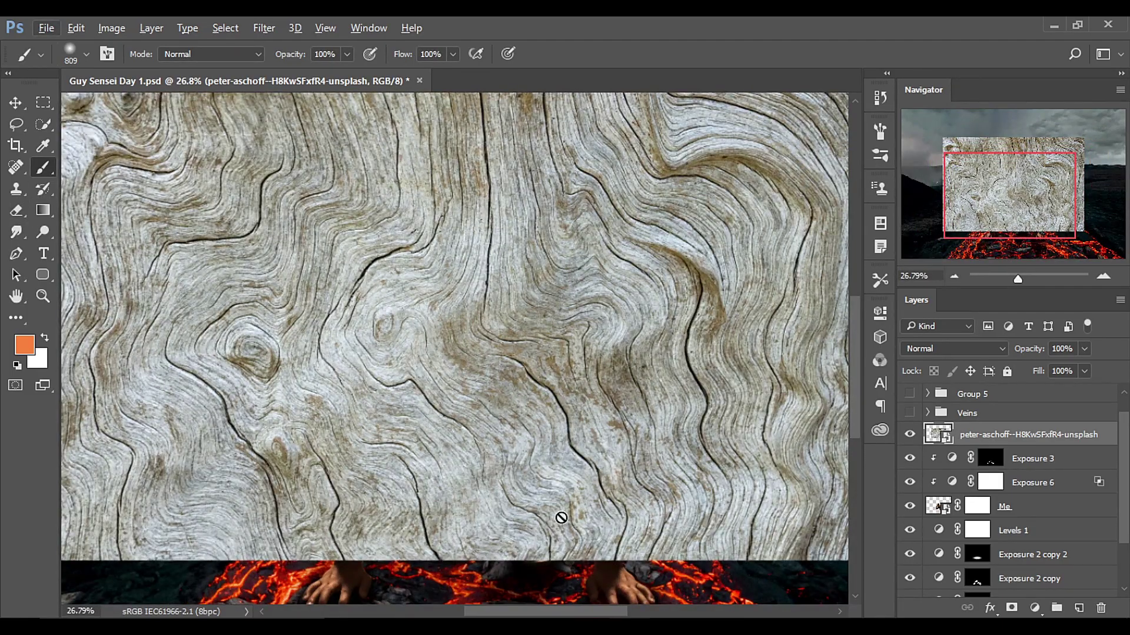
- Copy the wood photo's dark grain lines to a new layer using a non-contiguous Magic Wand selection, and hide the photo
left_click(44, 126)
key("shift+w")
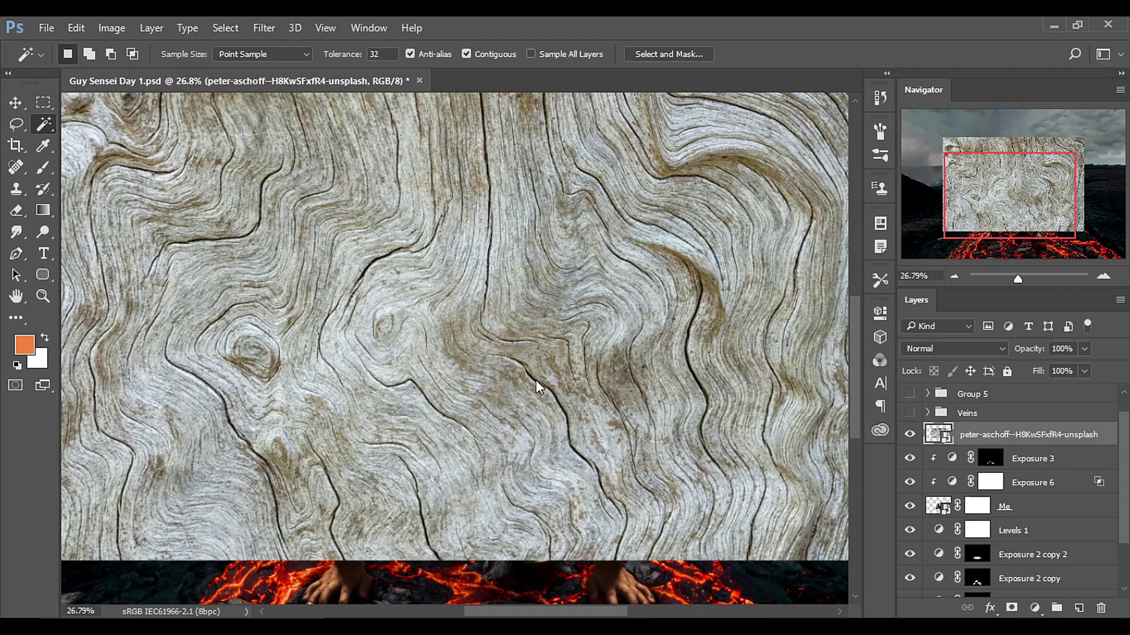
scroll(580, 278, "down", 3)
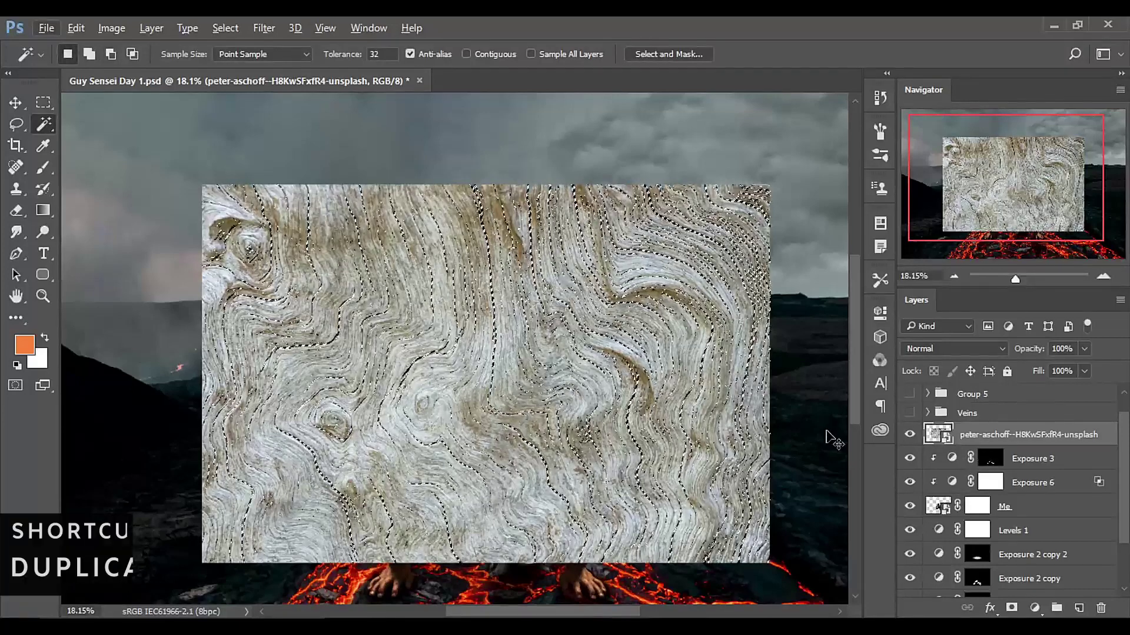
key("ctrl+j")
left_click(909, 458)
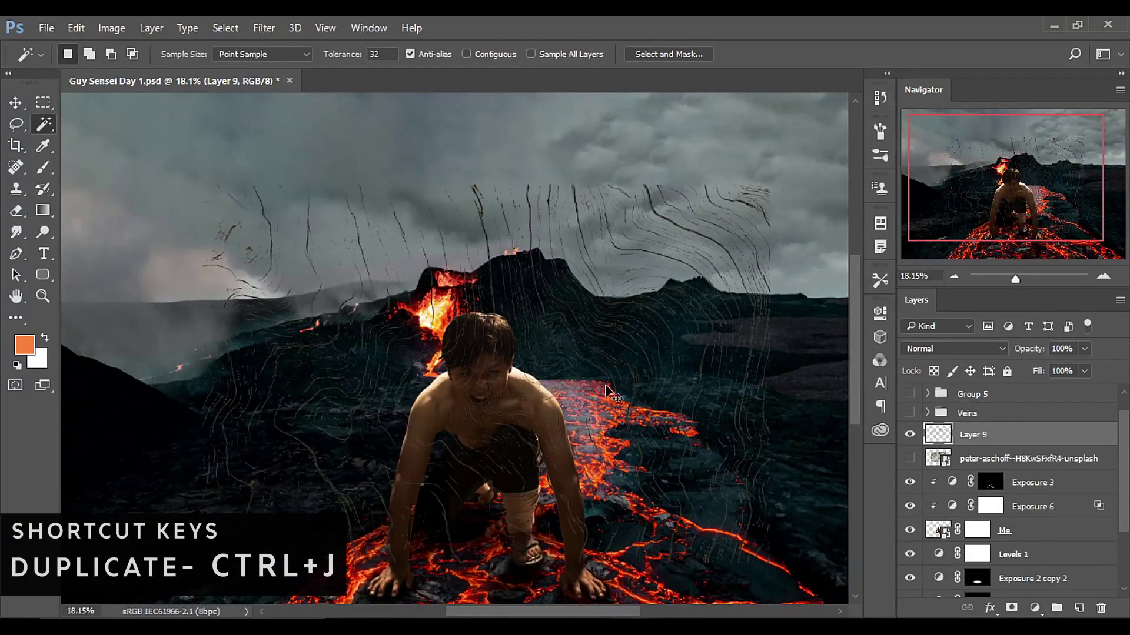
- Shift the copied grain lines slightly down and left over the figure, and delete the original wood photo layer
left_click_drag(607, 389, 588, 426)
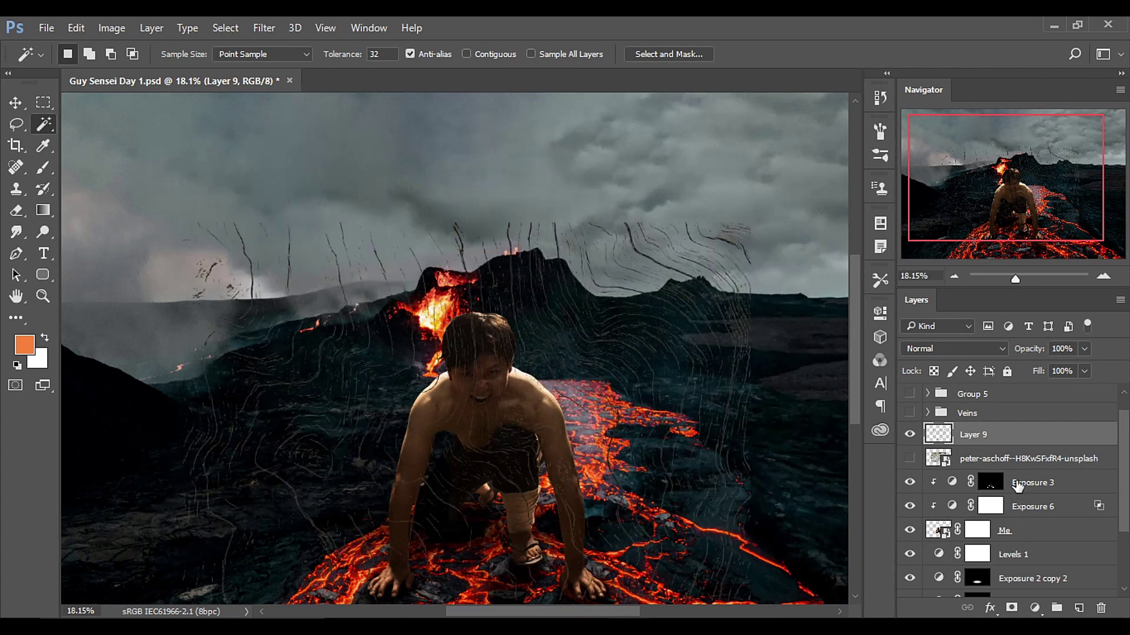
left_click(1013, 465)
key("Delete")
left_click(1009, 442)
scroll(606, 421, "up", 2)
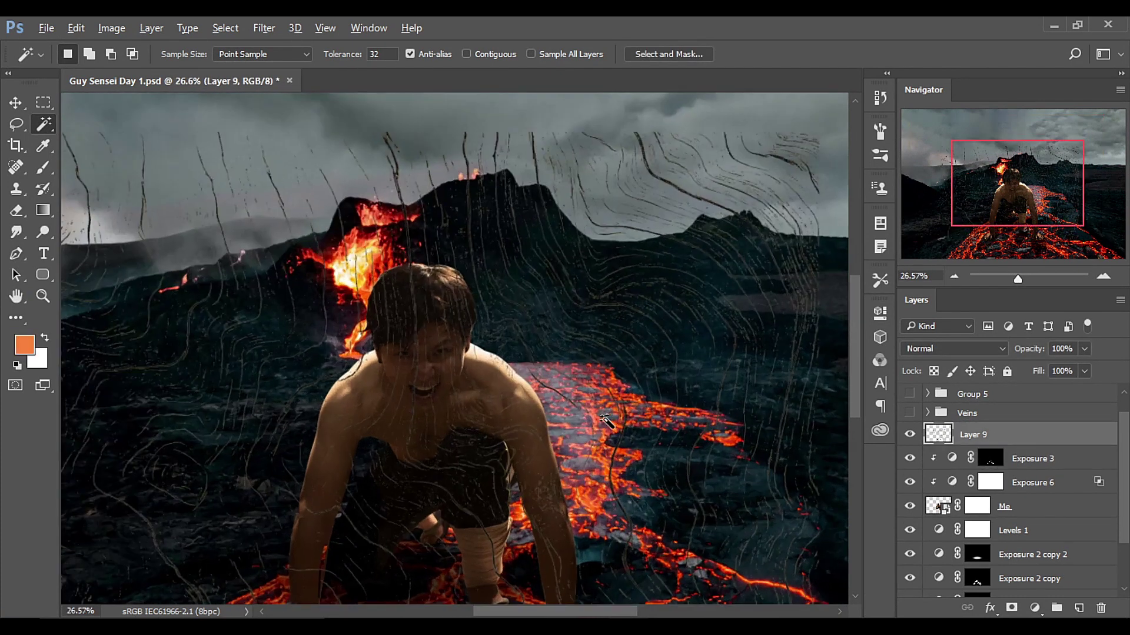
scroll(606, 421, "down", 1)
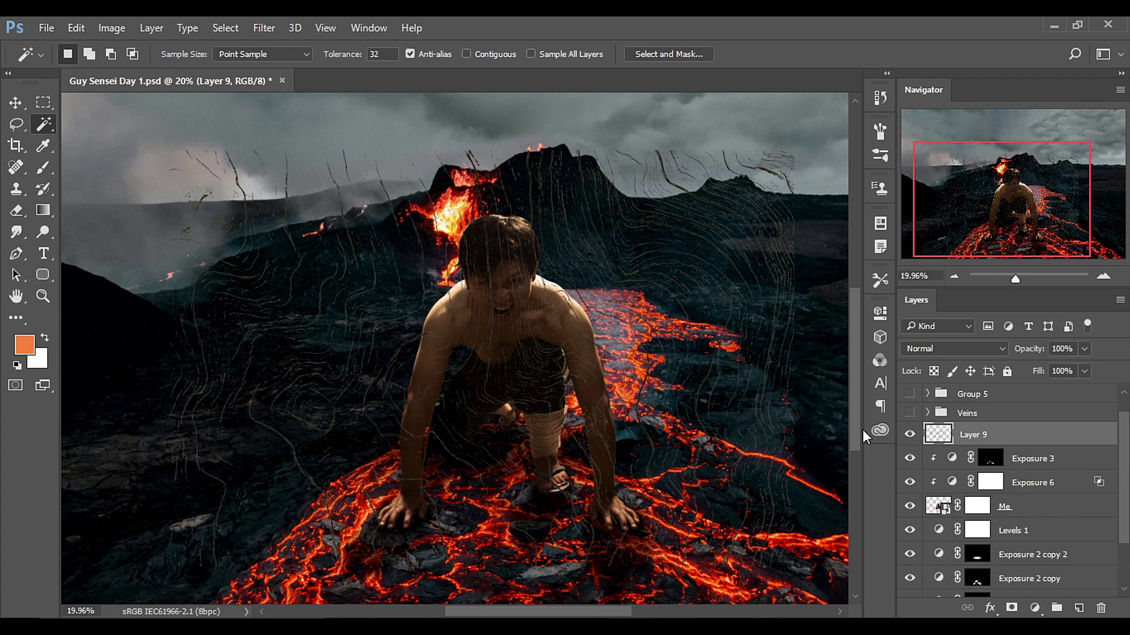
- Select the Me layer and compare the composite with the figure hidden and shown
left_click(932, 507)
left_click(909, 507)
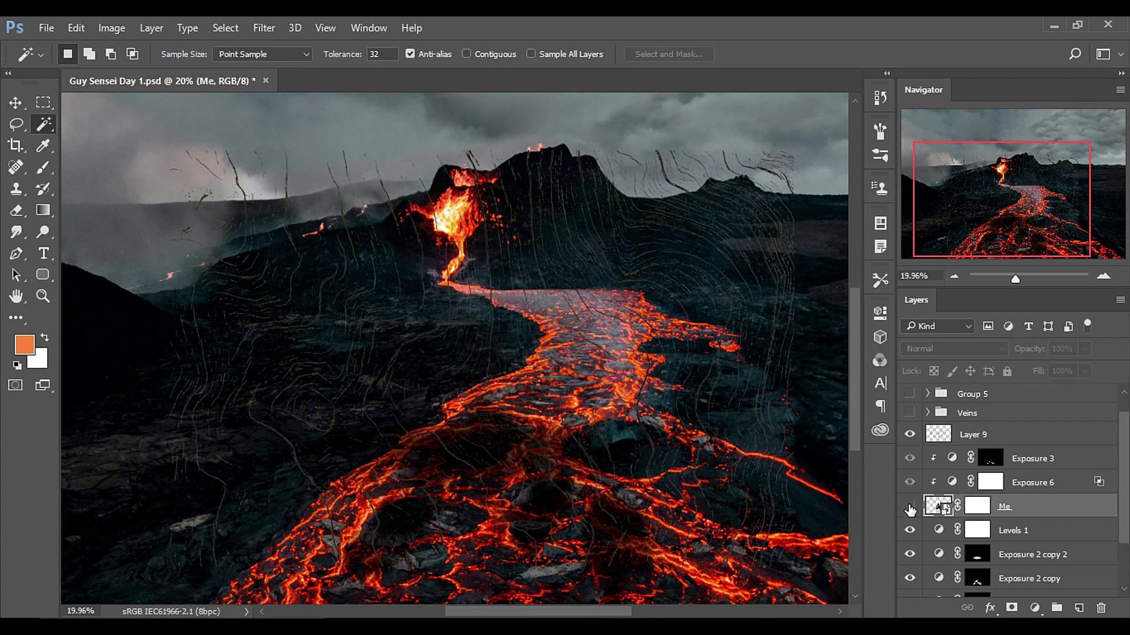
left_click(909, 507)
left_click(909, 507)
left_click(909, 507)
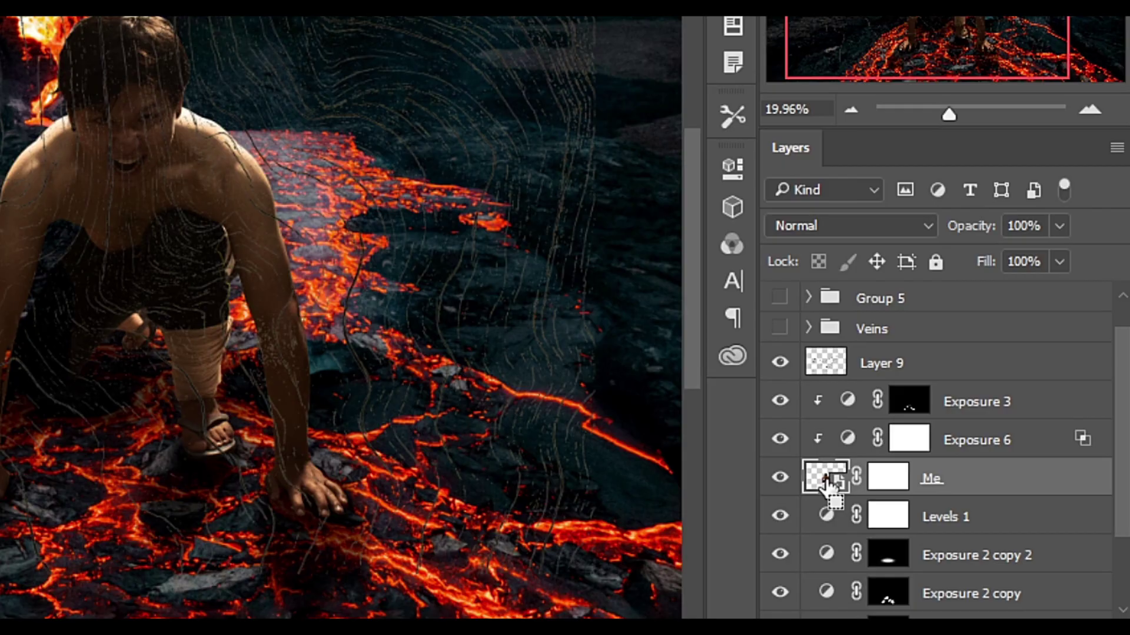
- Mask Layer 9's grain lines to the figure's outline using a selection loaded from the Me layer
left_click(827, 485, "ctrl")
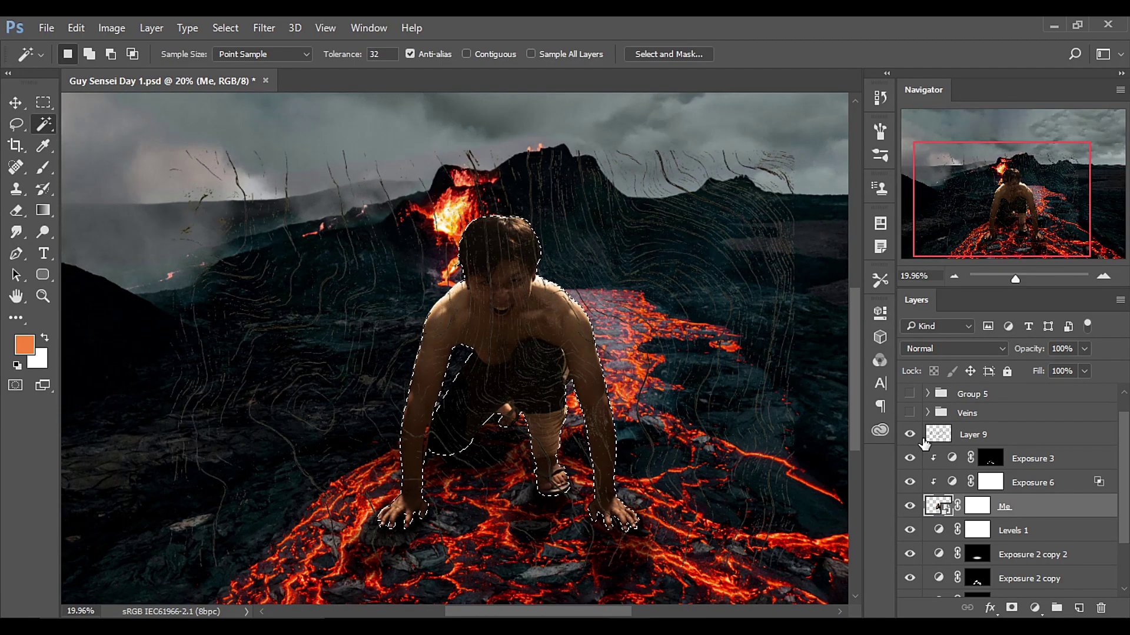
left_click(944, 440)
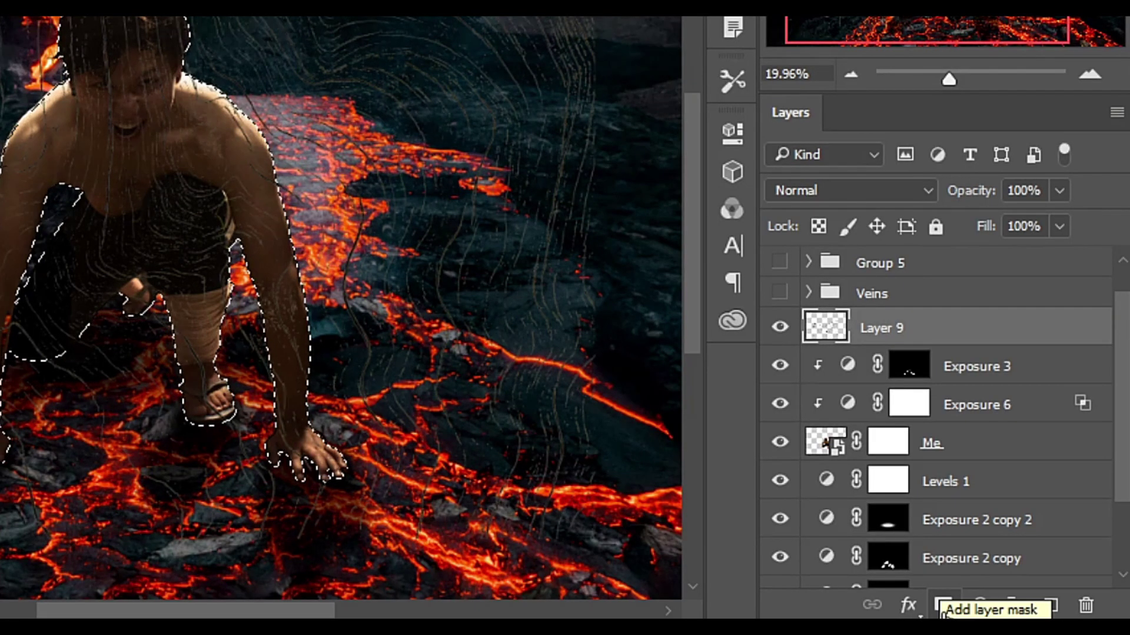
left_click(943, 606)
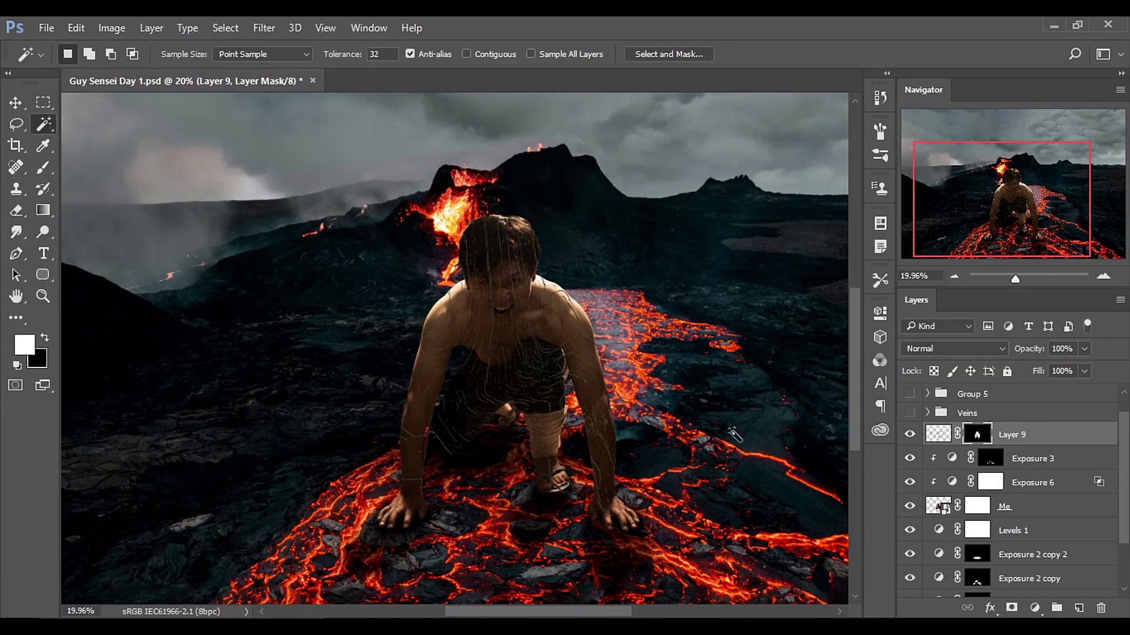
- Examine the masked grain lines and the red veins on the figure's arms, chest and legs up close
scroll(512, 340, "up", 3)
scroll(530, 377, "down", 3)
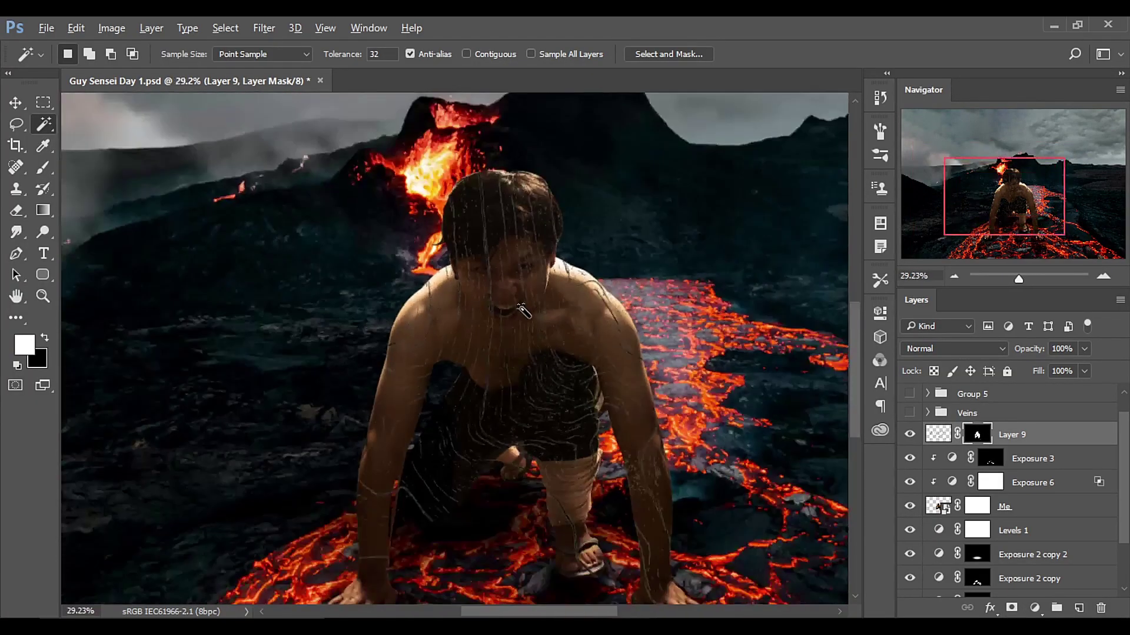
scroll(552, 415, "up", 1)
left_click_drag(552, 415, 593, 333)
scroll(570, 350, "up", 5)
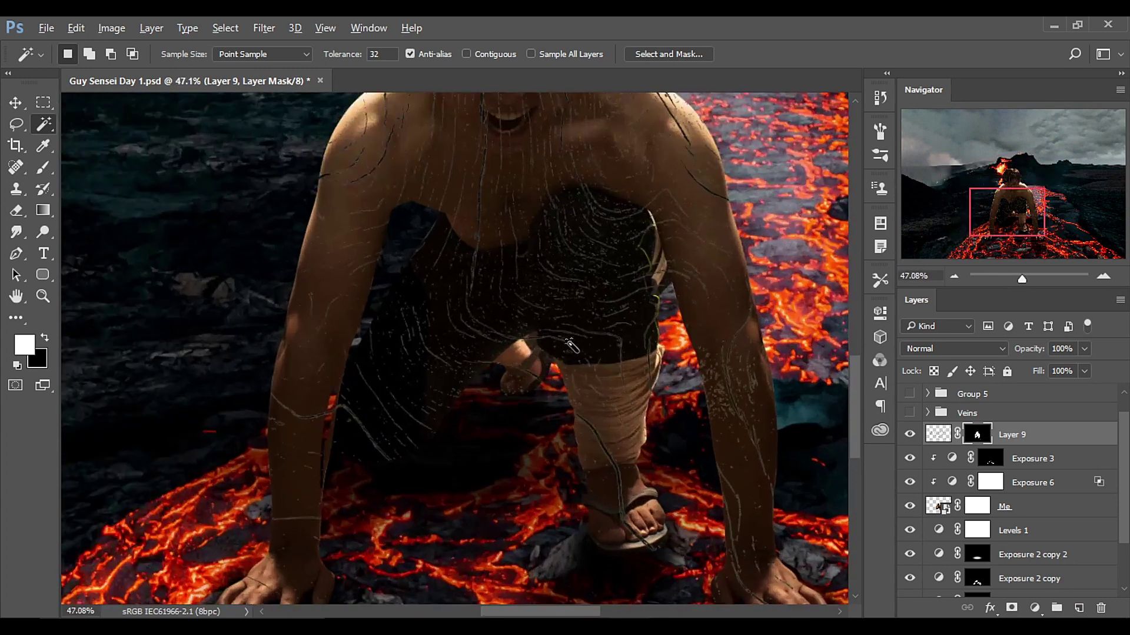
scroll(481, 391, "down", 8)
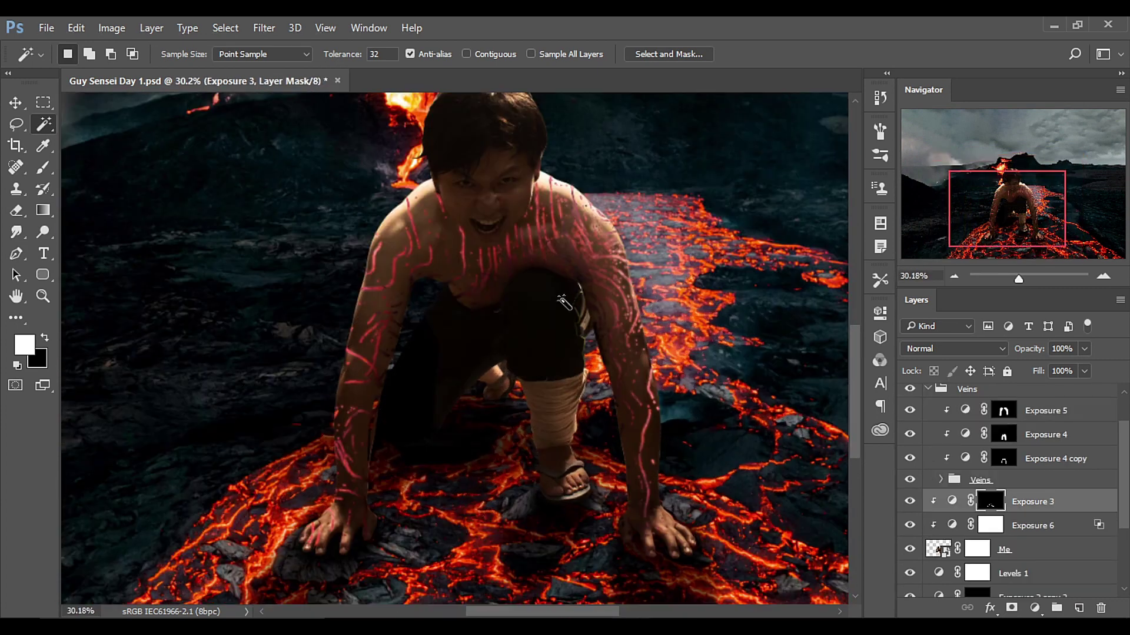
scroll(565, 309, "down", 2)
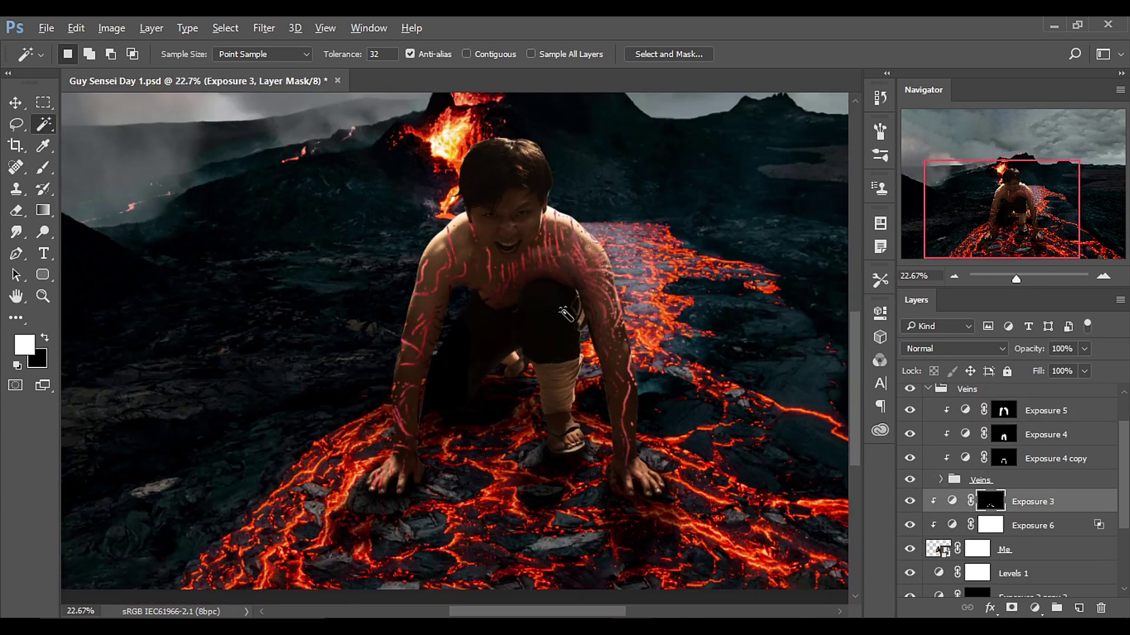
scroll(573, 347, "up", 1)
scroll(582, 353, "up", 1)
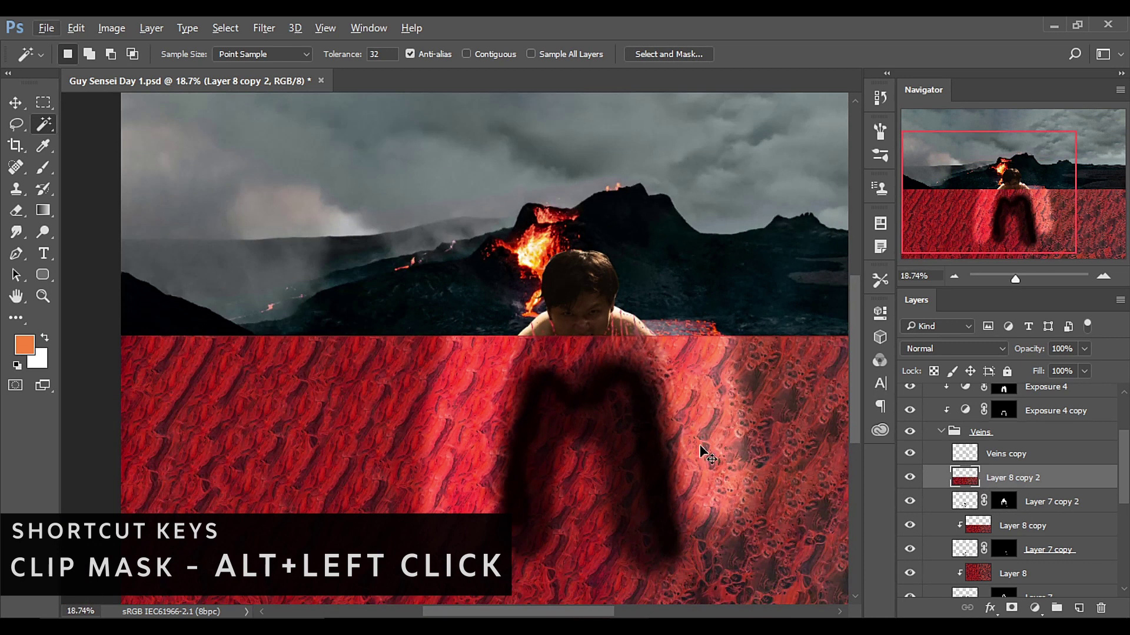
- Clip the red lava texture on Layer 8 copy 2 to the masked vein lines of Layer 7 copy 2
left_click_drag(704, 453, 634, 452)
left_click(955, 482, "alt")
scroll(641, 319, "up", 2)
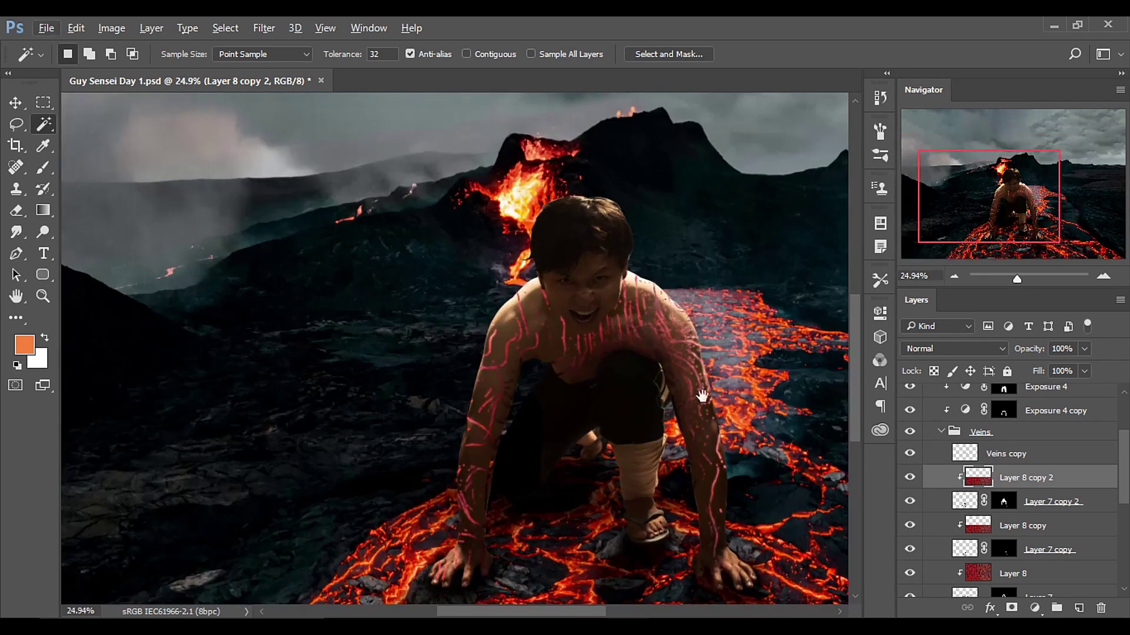
scroll(640, 320, "down", 3)
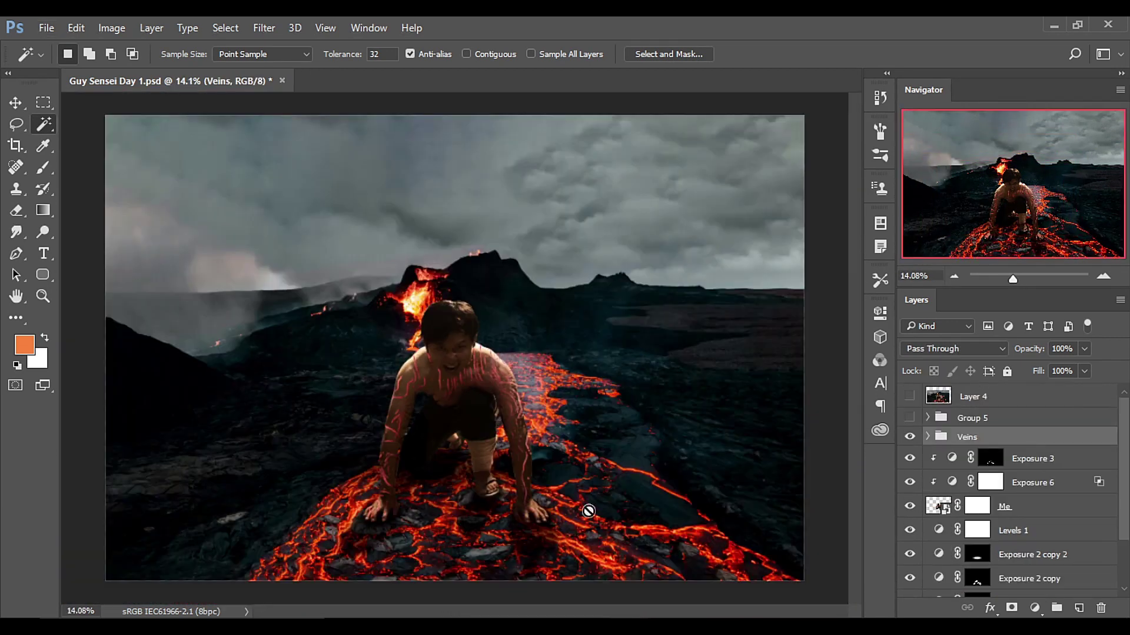
- Compare the composite with Layer 4 shown and hidden
left_click(910, 396)
left_click(910, 396)
left_click(910, 396)
left_click(909, 396)
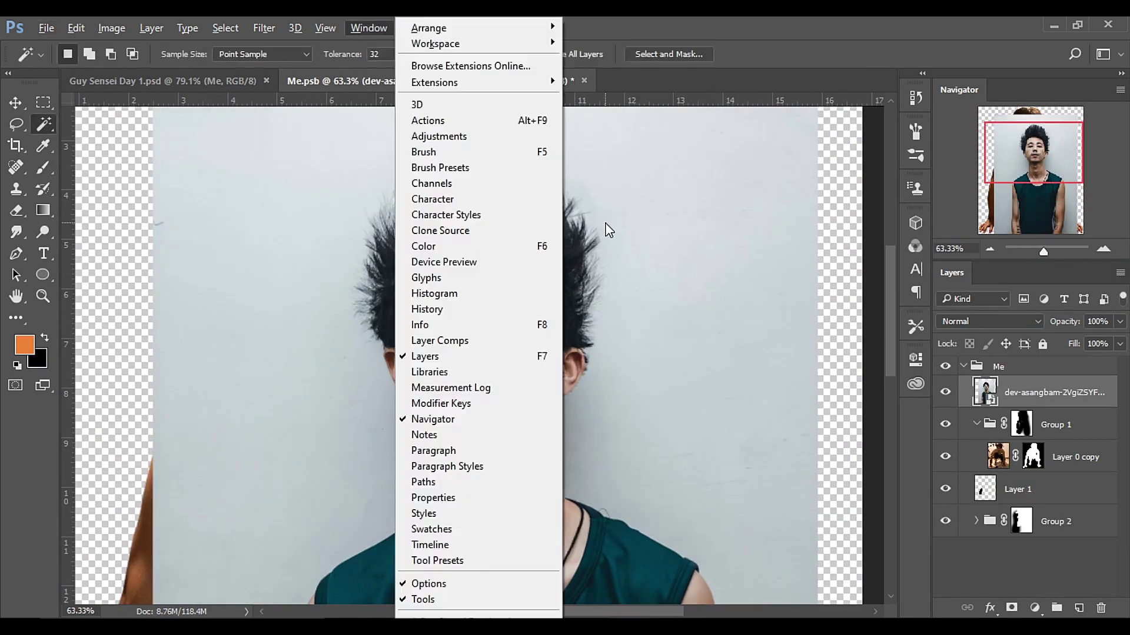
key("Escape")
left_click(635, 230)
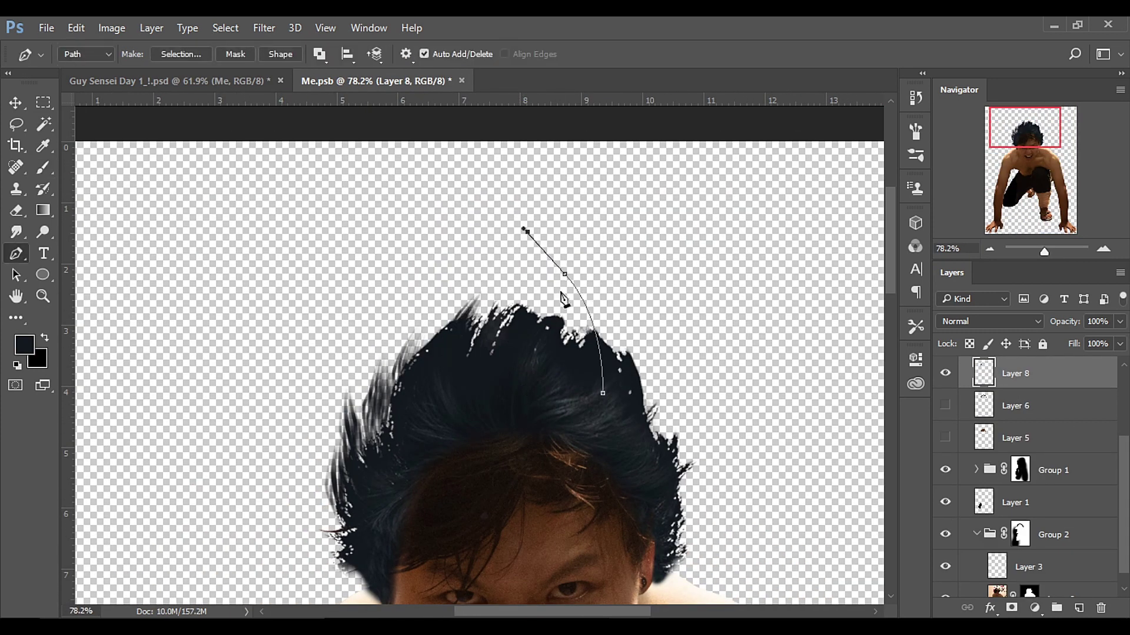
key("m")
left_click_drag(654, 194, 536, 342)
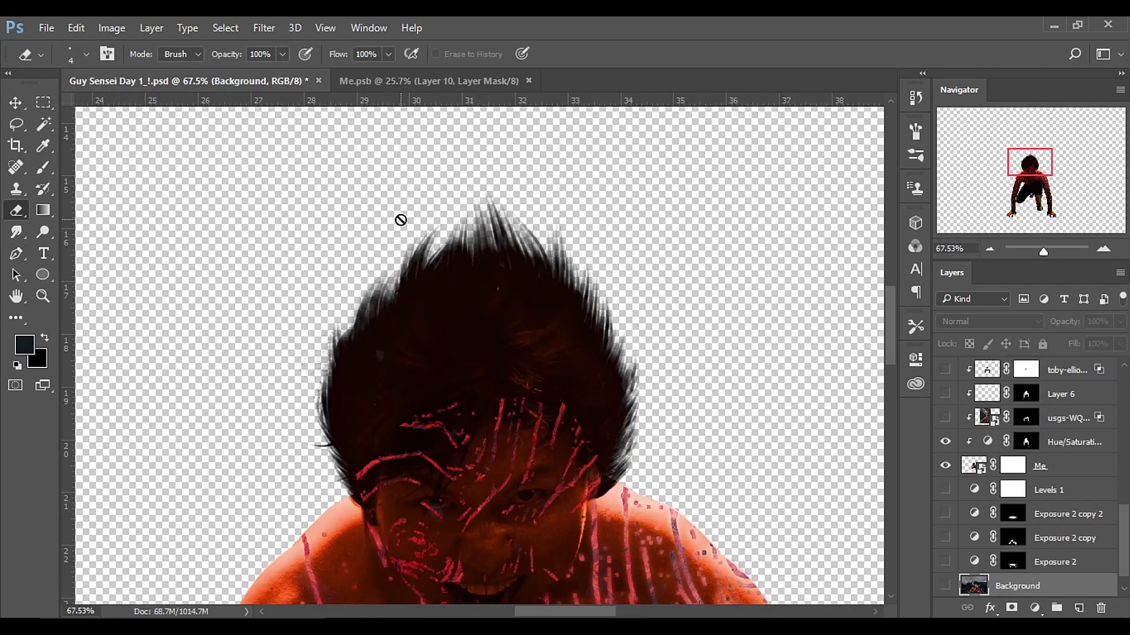
scroll(444, 241, "down", 5)
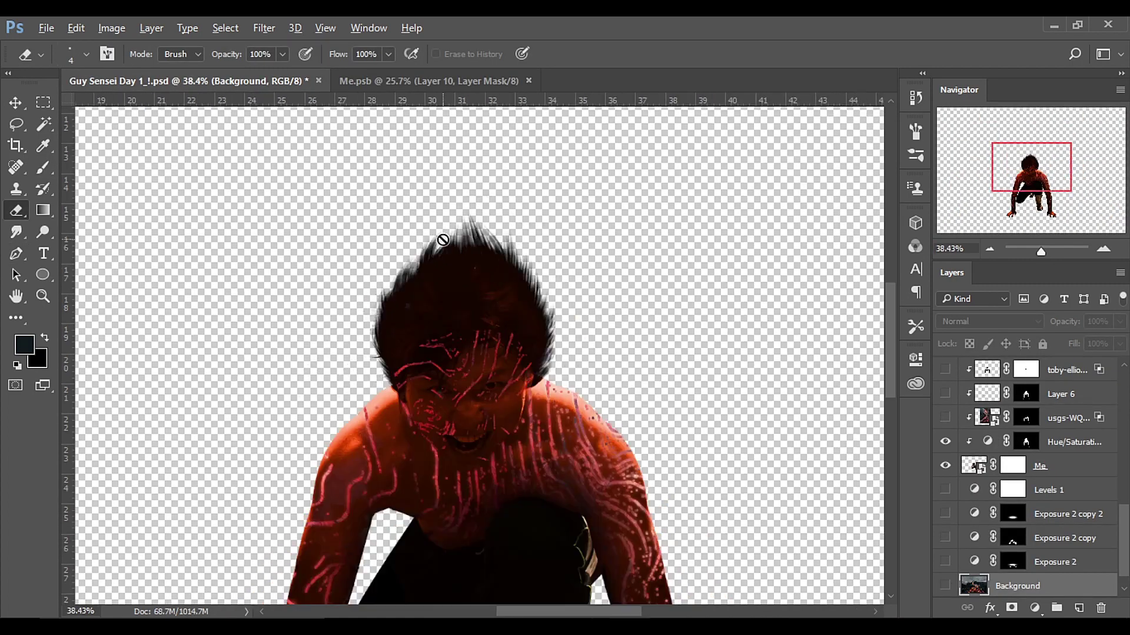
scroll(444, 240, "down", 2)
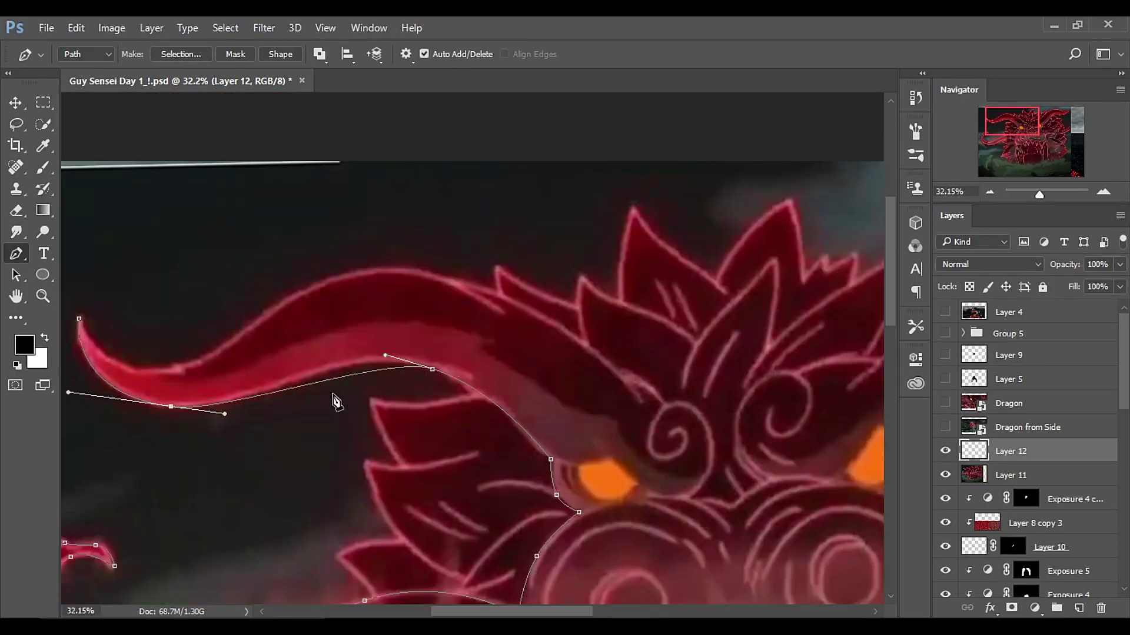
- Trace the dragon's horn-like eyebrow with the Pen tool and clip the Scales texture to the Eyebrow fill layer
left_click(341, 323)
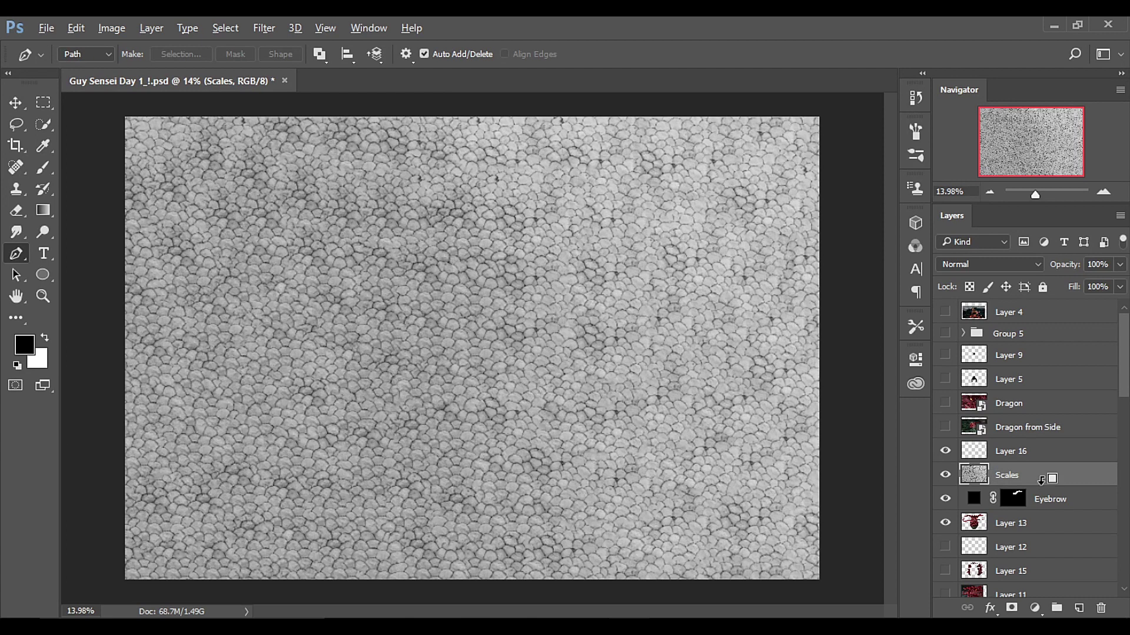
left_click(1040, 477, "alt")
scroll(647, 171, "up", 5)
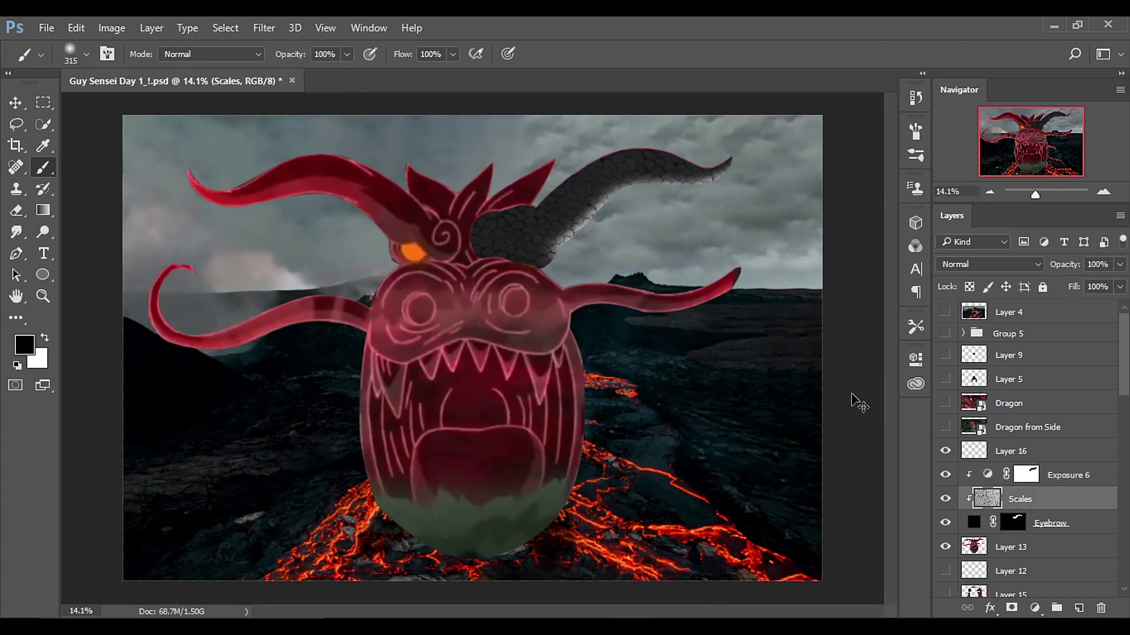
- Free-transform the Scales texture over the eyebrow and set the colorized Hue/Saturation adjustment's hue to 0
scroll(853, 399, "down", 2)
scroll(686, 194, "up", 2)
key("ctrl+t")
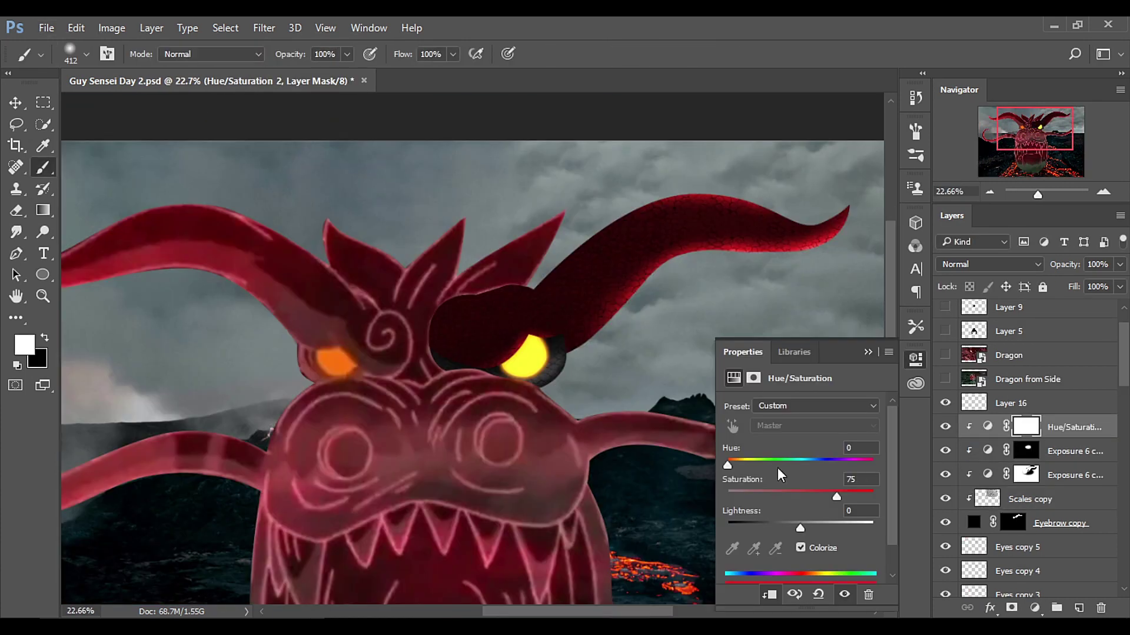
left_click_drag(733, 465, 725, 465)
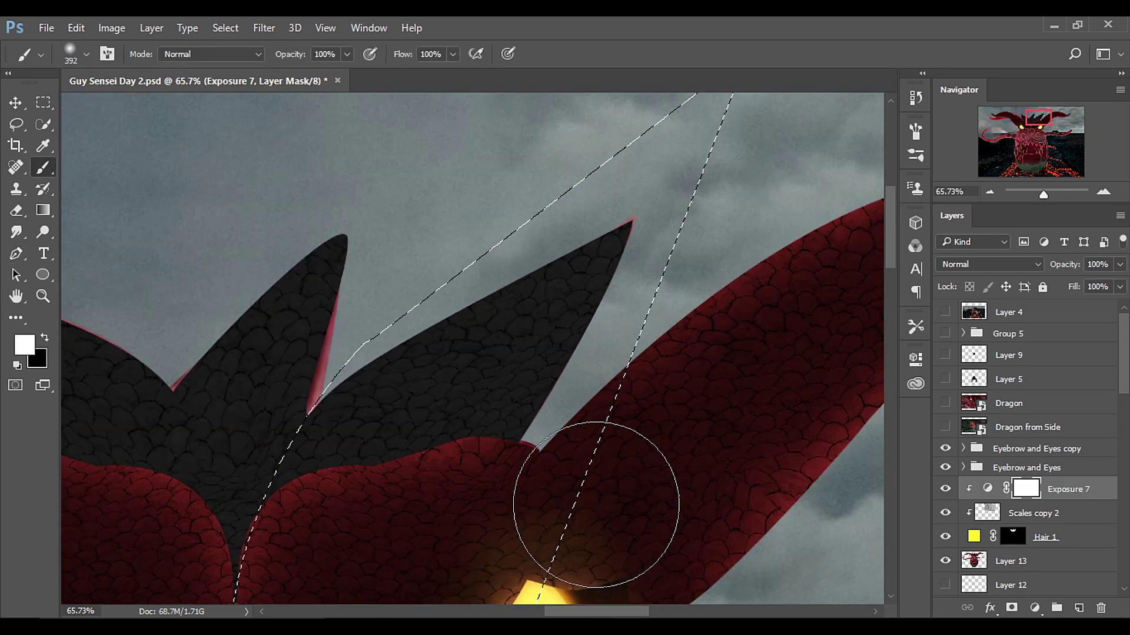
- Paint black on the Exposure 7 mask inside the selection to brighten the lower edge of the dragon's right-hand hair spike
key("x")
left_click_drag(596, 497, 733, 366)
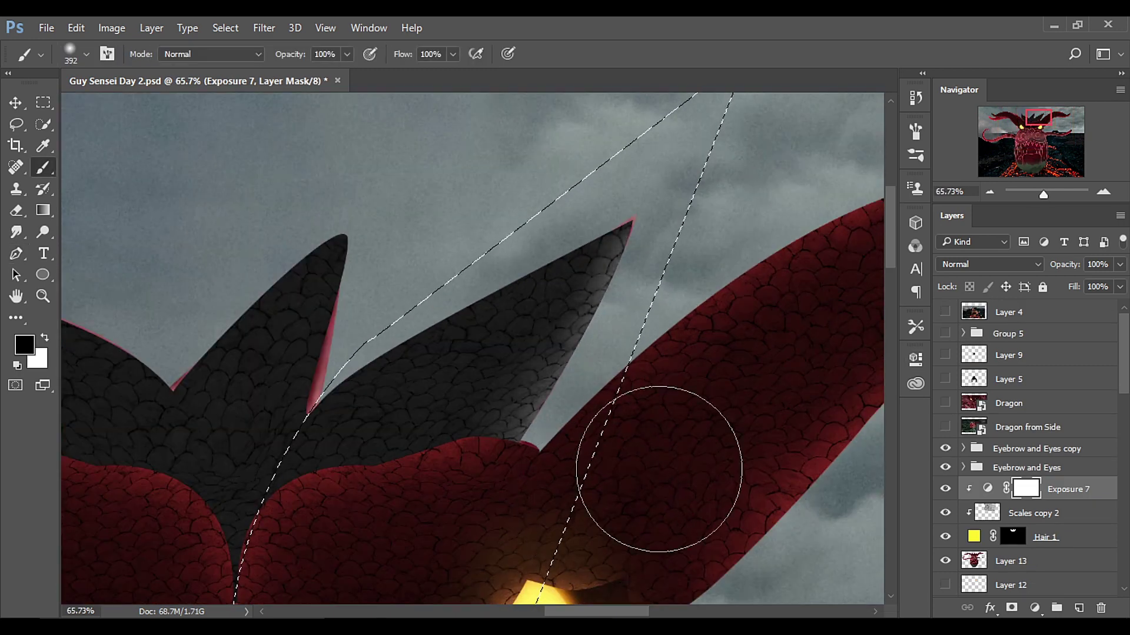
scroll(689, 384, "down", 2)
scroll(750, 248, "down", 2)
scroll(552, 265, "up", 1)
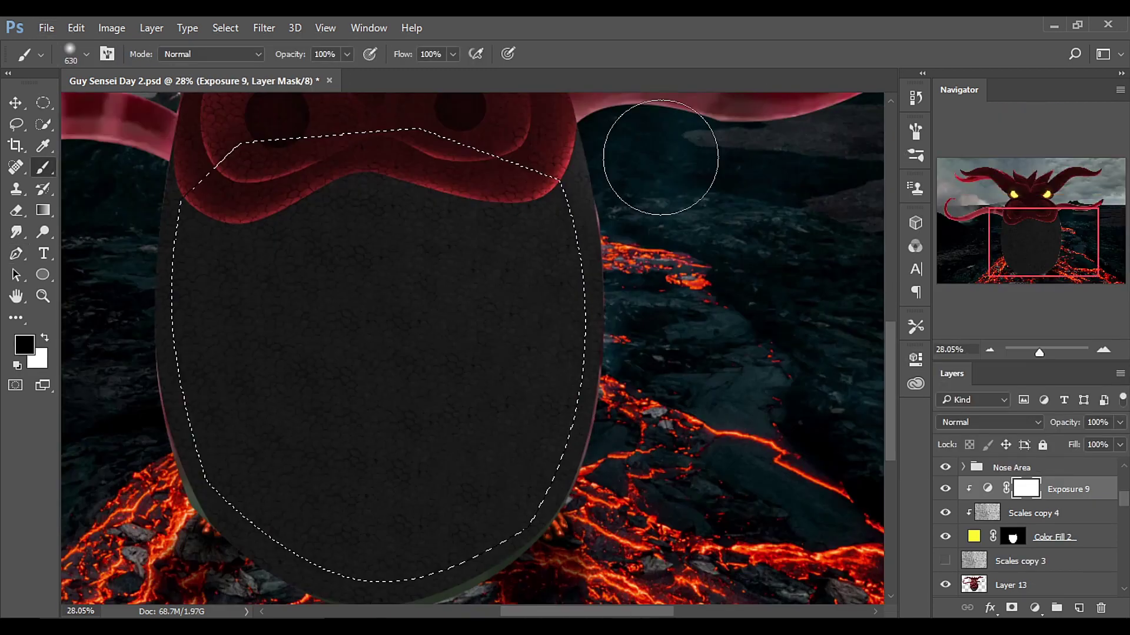
- Paint black on the Exposure 9 mask along the left edge of the dragon's body using a soft 385 px brush with 2% hardness
scroll(675, 163, "down", 2)
scroll(206, 378, "up", 1)
left_click_drag(239, 136, 236, 283)
scroll(253, 283, "up", 5)
left_click_drag(285, 222, 174, 220)
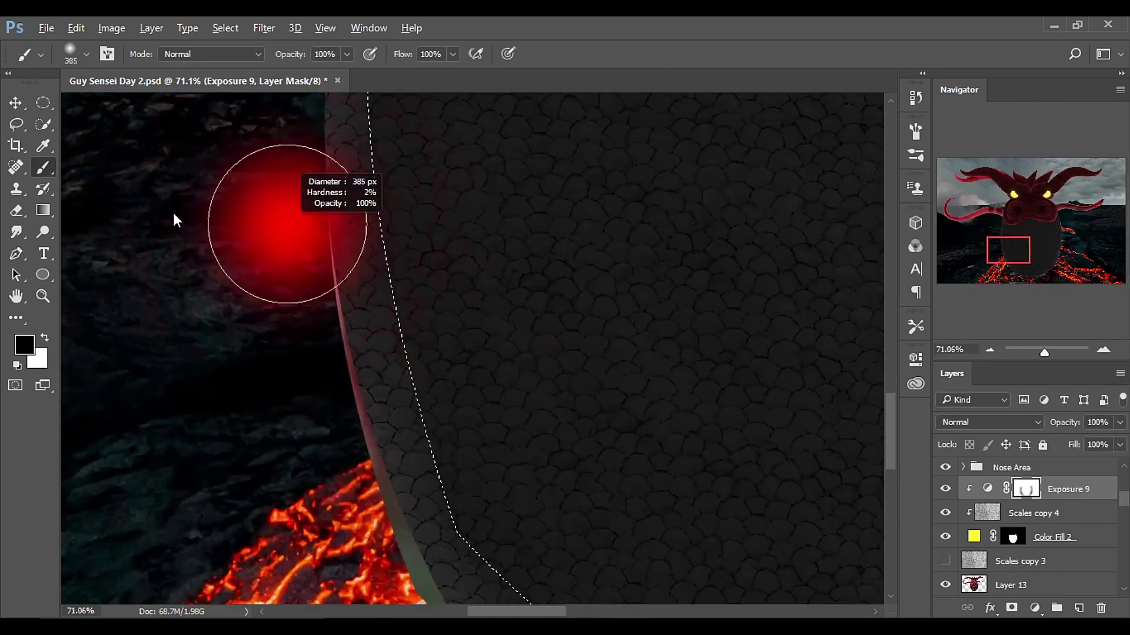
left_click_drag(236, 147, 271, 500)
left_click_drag(318, 143, 318, 353)
left_click_drag(271, 415, 285, 288)
left_click_drag(288, 329, 288, 556)
left_click_drag(288, 556, 227, 276)
scroll(228, 329, "down", 3)
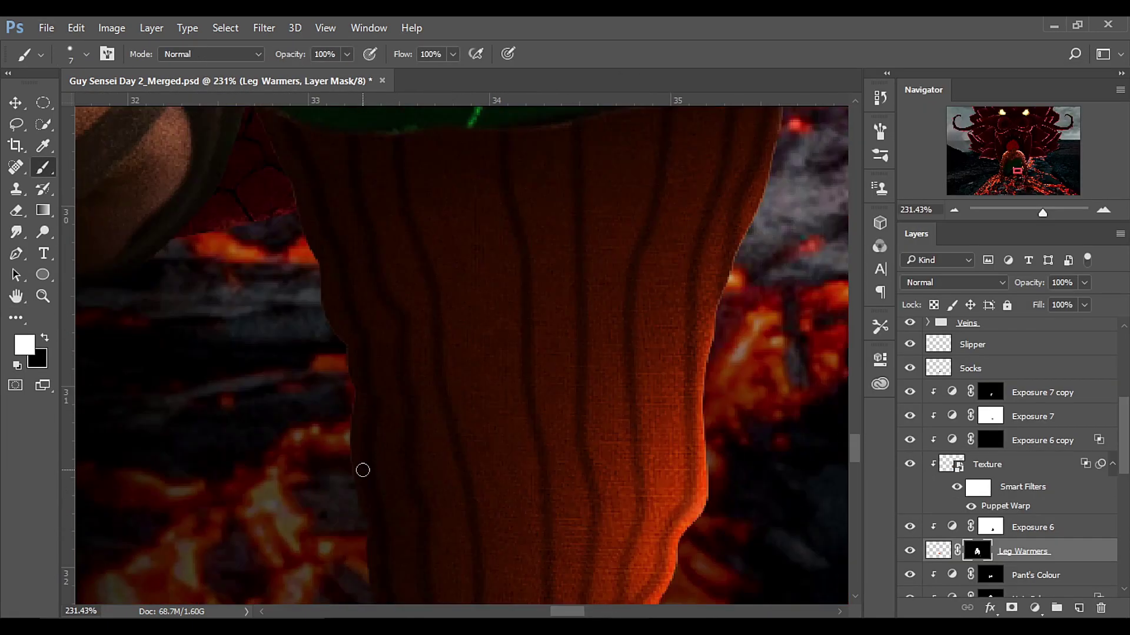
scroll(361, 469, "down", 2)
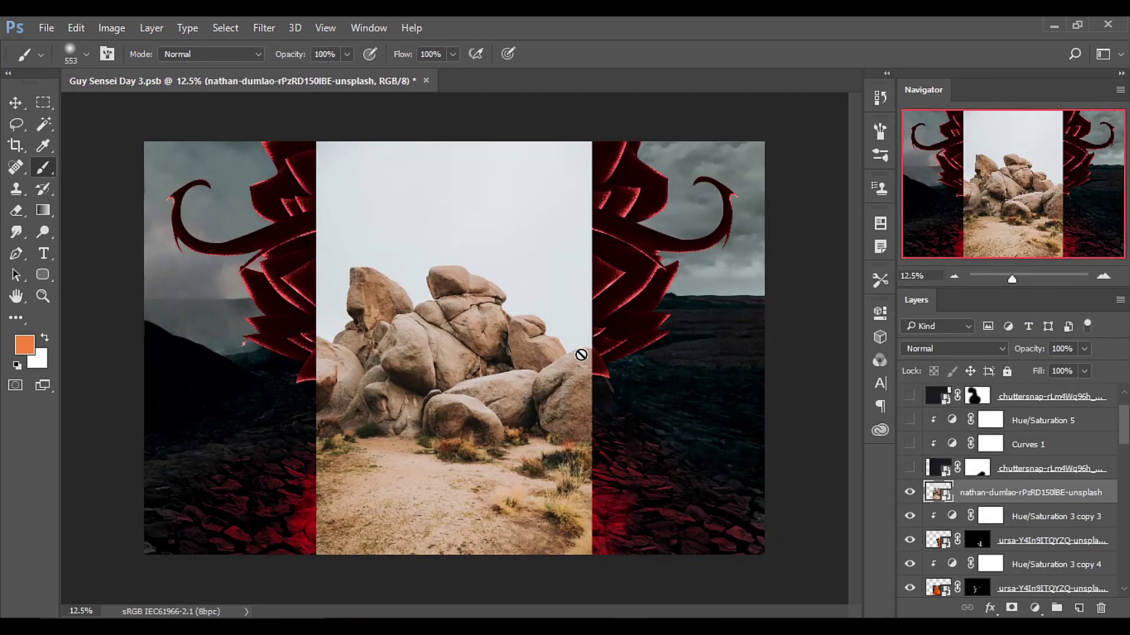
- Select the pointed upper-left boulder in the desert rock photo with the Quick Selection tool
scroll(410, 303, "up", 3)
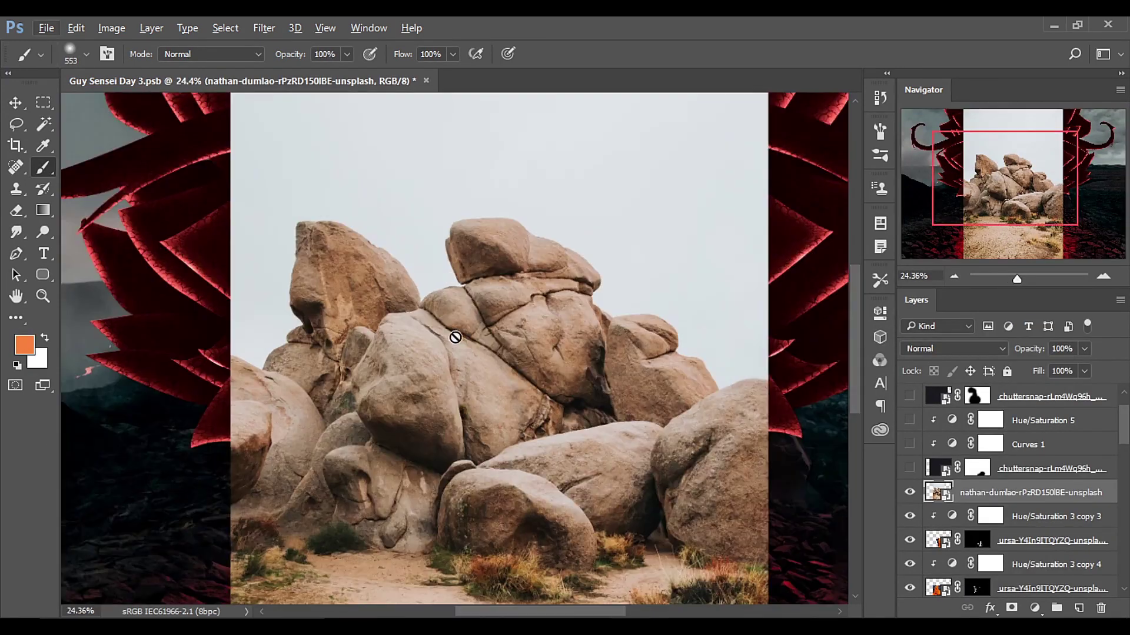
scroll(410, 302, "down", 2)
scroll(410, 303, "up", 3)
key("w")
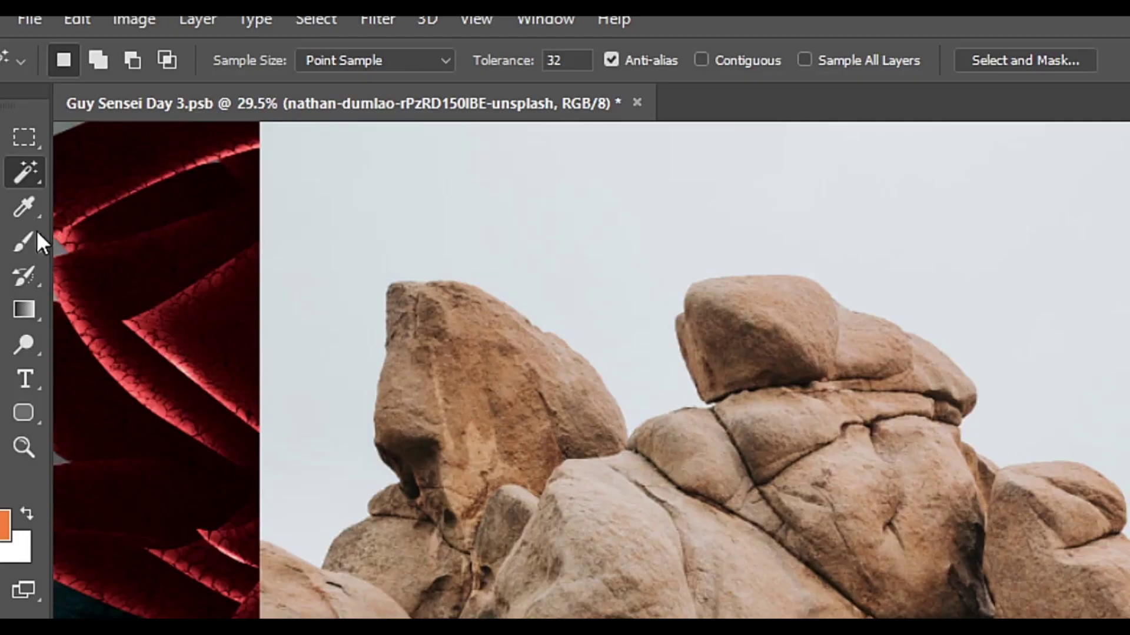
right_click(44, 124)
left_click(84, 127)
mouse_move(429, 332)
left_mouse_down()
mouse_move(443, 390)
mouse_move(538, 432)
mouse_move(454, 340)
mouse_move(444, 459)
mouse_move(474, 558)
mouse_move(456, 532)
mouse_move(516, 553)
left_mouse_up()
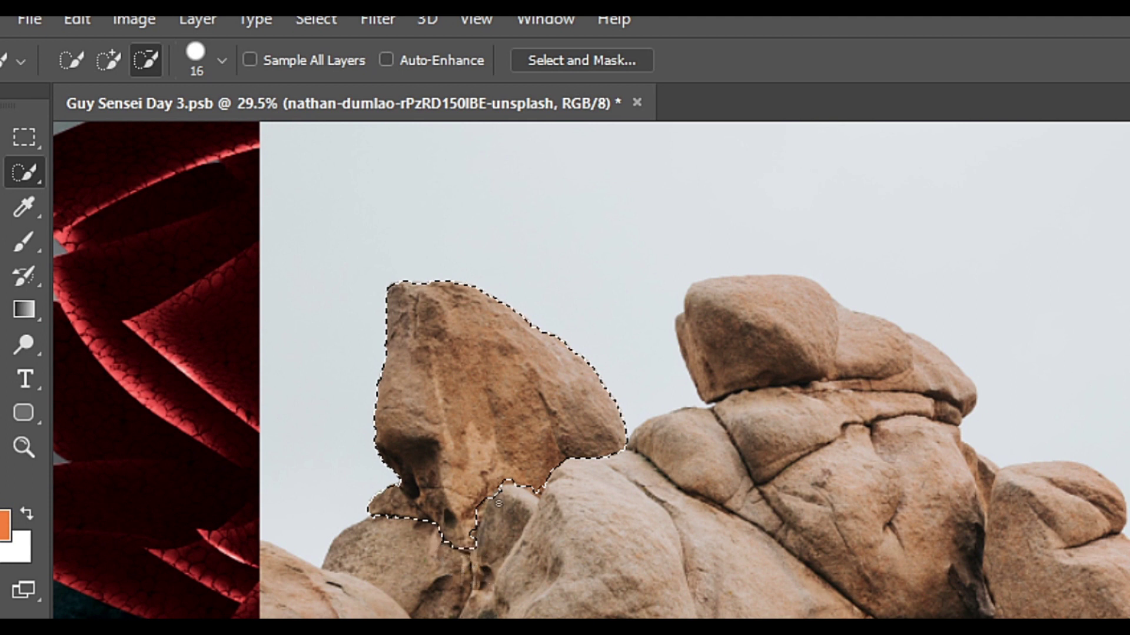
- Copy the selected boulder to a new layer and hide the source rock photo
scroll(497, 488, "down", 3)
scroll(482, 426, "up", 2)
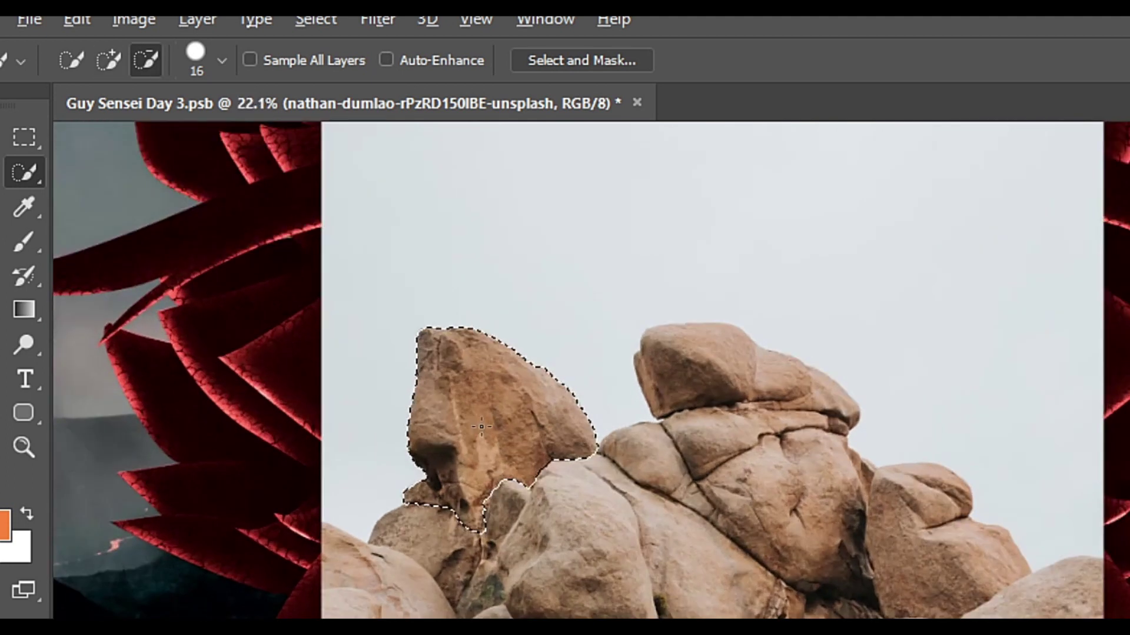
scroll(482, 426, "up", 2)
key("ctrl+j")
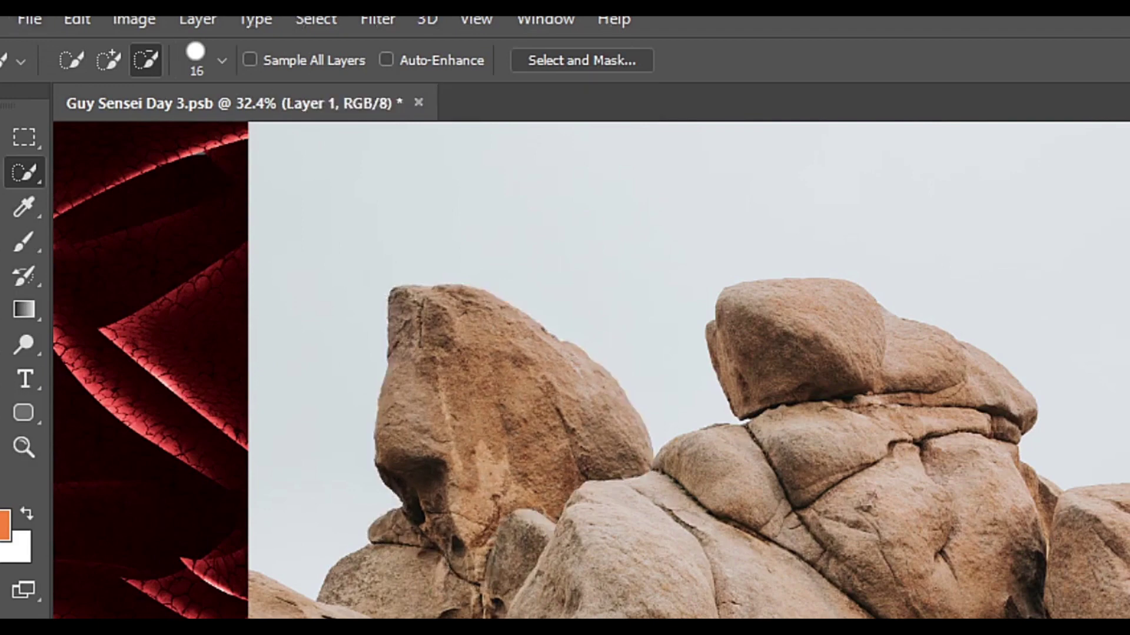
scroll(453, 353, "down", 4)
scroll(453, 353, "up", 2)
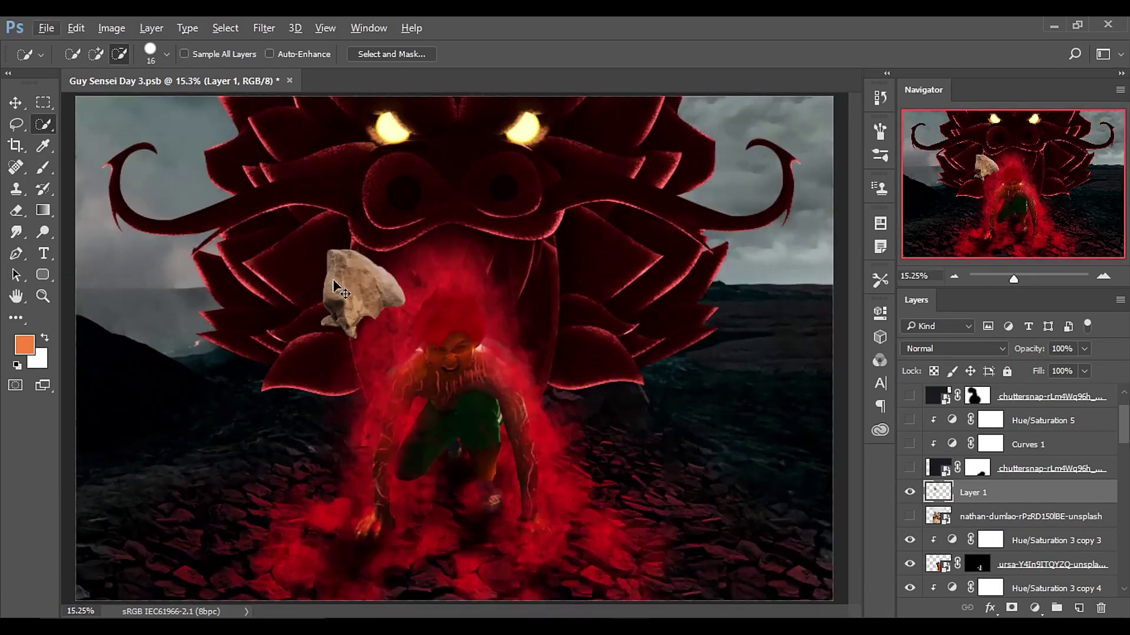
- Move the boulder cut-out farther left of the figure and erase the small piece protruding from its lower-left edge
left_click_drag(339, 271, 285, 306)
scroll(285, 311, "up", 7)
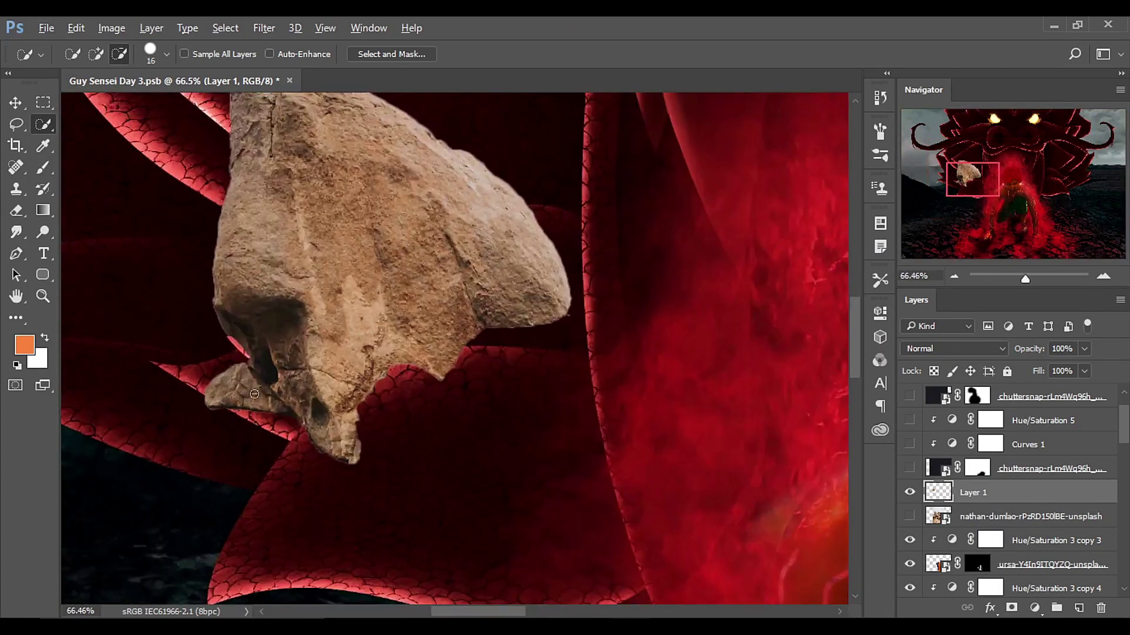
key("e")
key("alt+e")
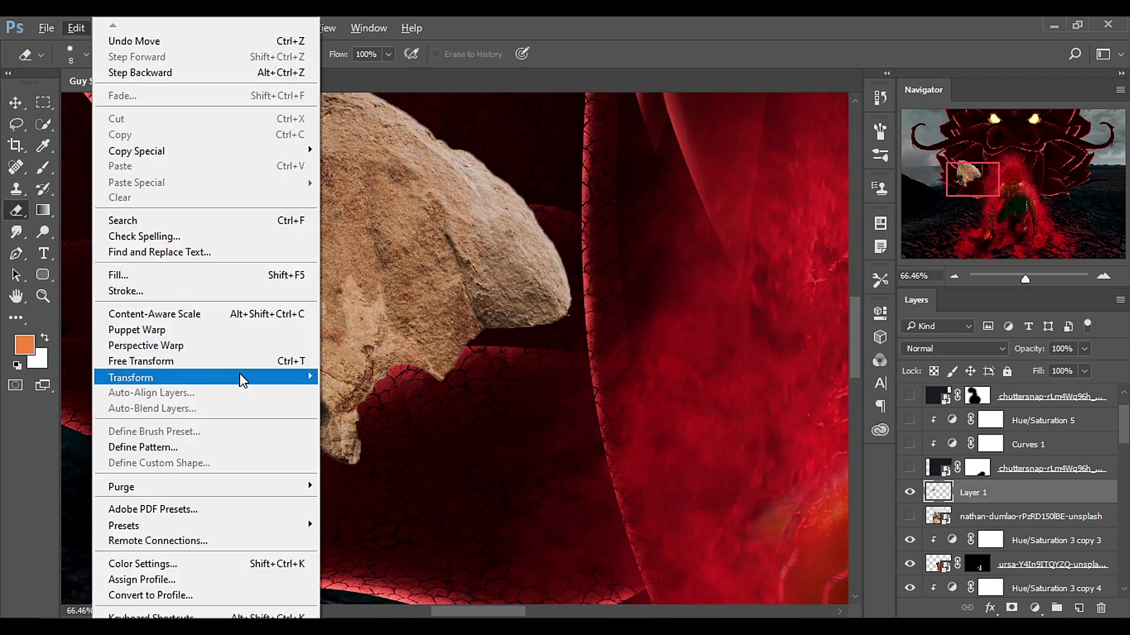
left_click(365, 382)
scroll(353, 383, "up", 5)
left_click_drag(223, 417, 419, 434)
key("w")
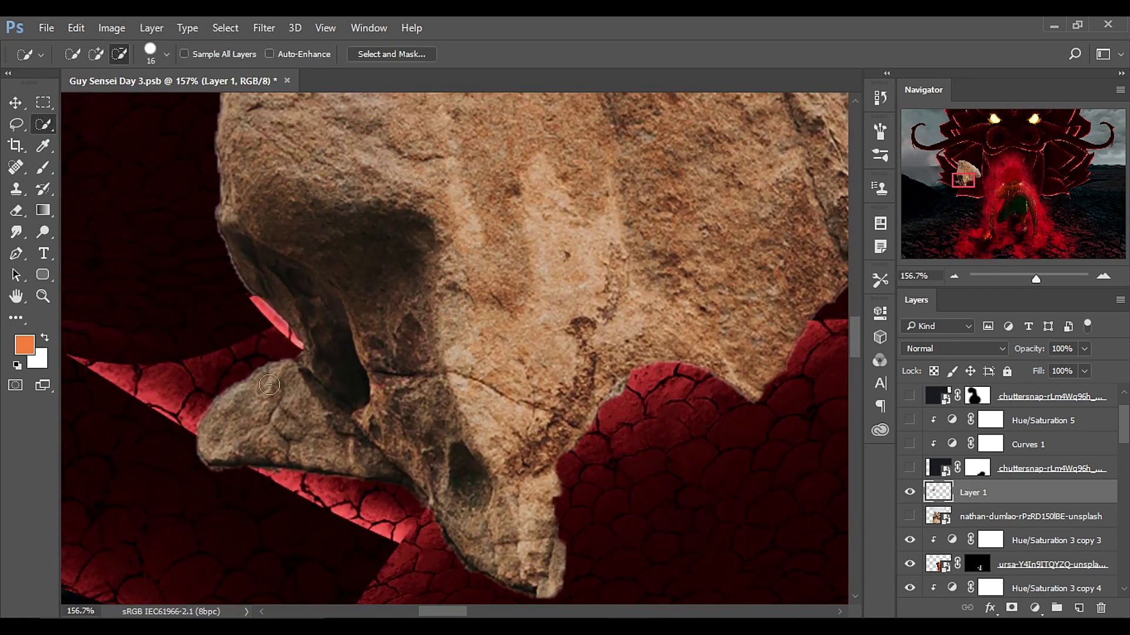
key("e")
- Move the boulder cut-out to the right of the crouching figure and flip it horizontally
key("ctrl+t")
key("ctrl+0")
right_click(646, 436)
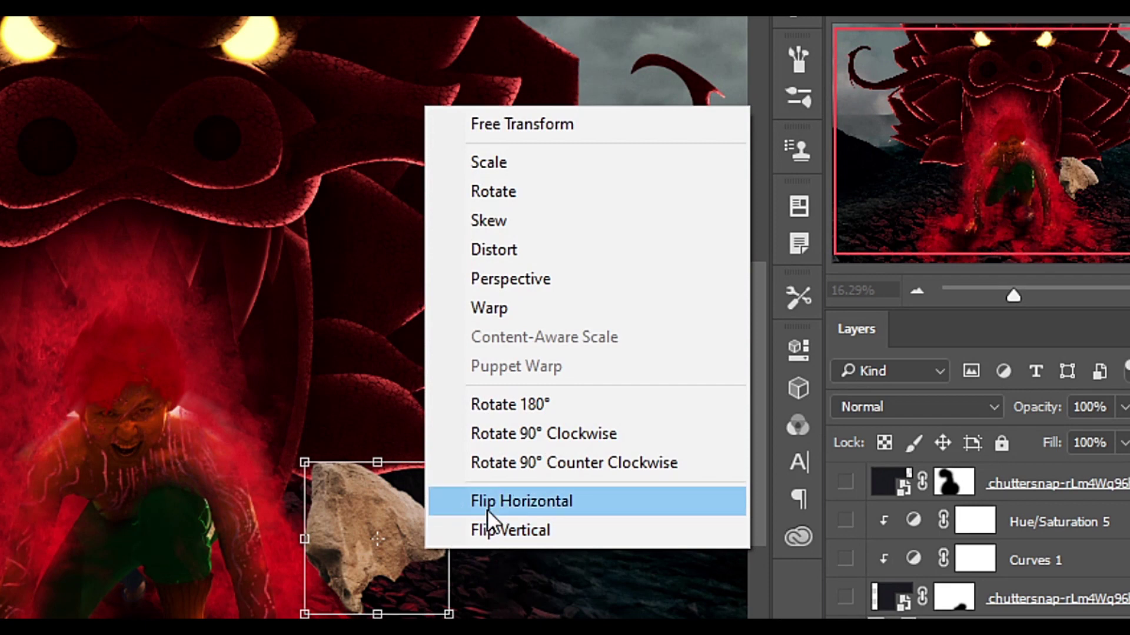
left_click(486, 510)
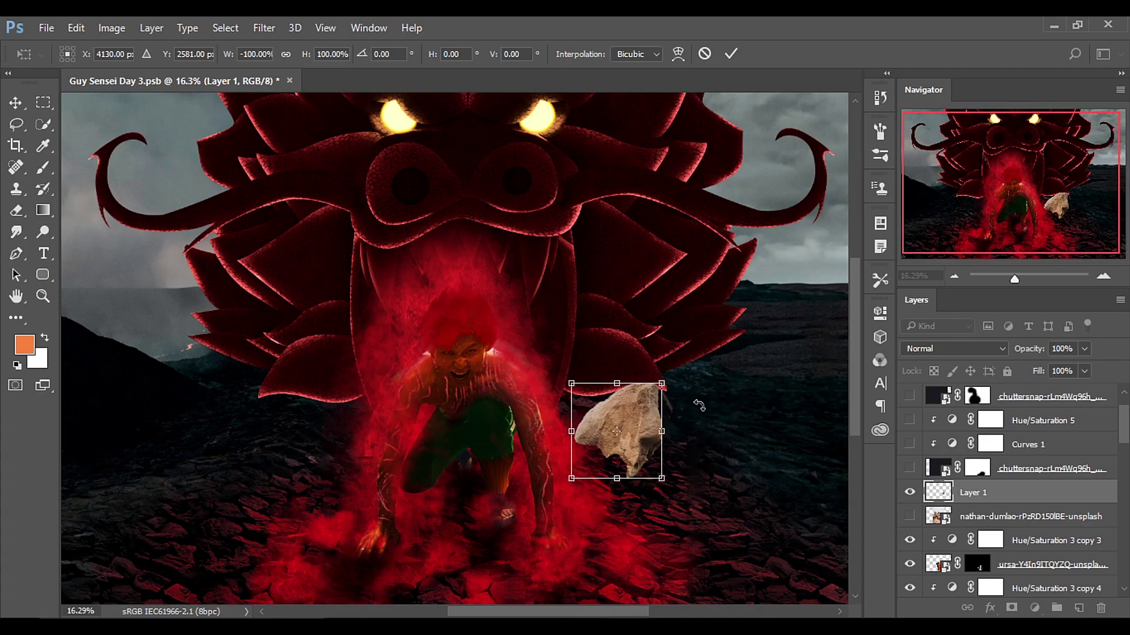
key("Return")
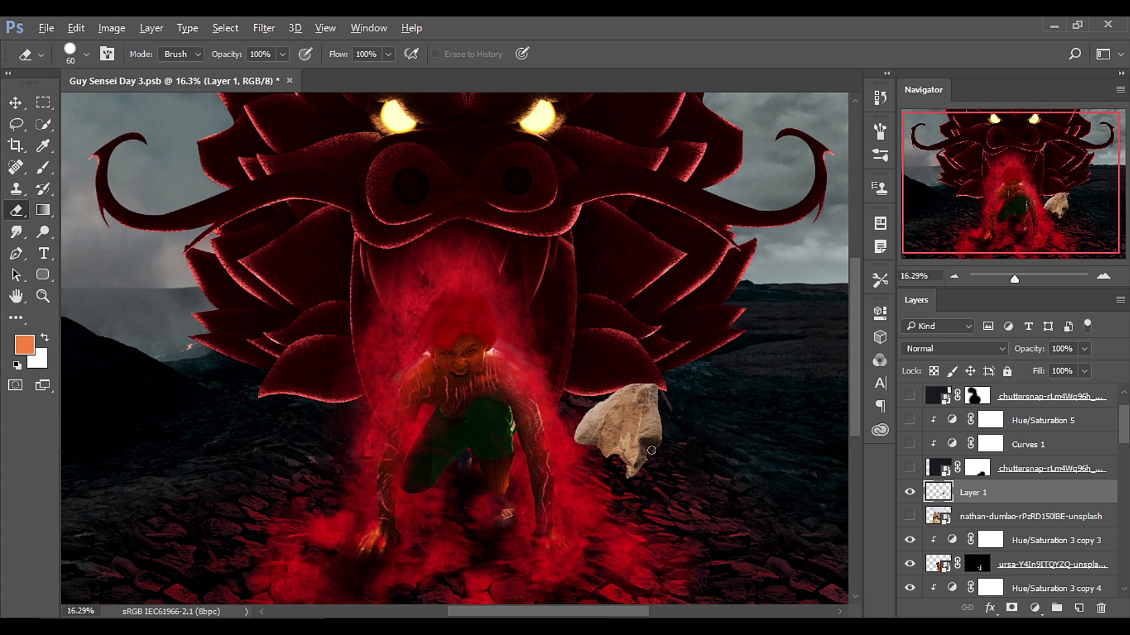
- Add a new empty layer directly beneath the boulder cut-out and above the hidden rock photo
scroll(651, 450, "up", 5)
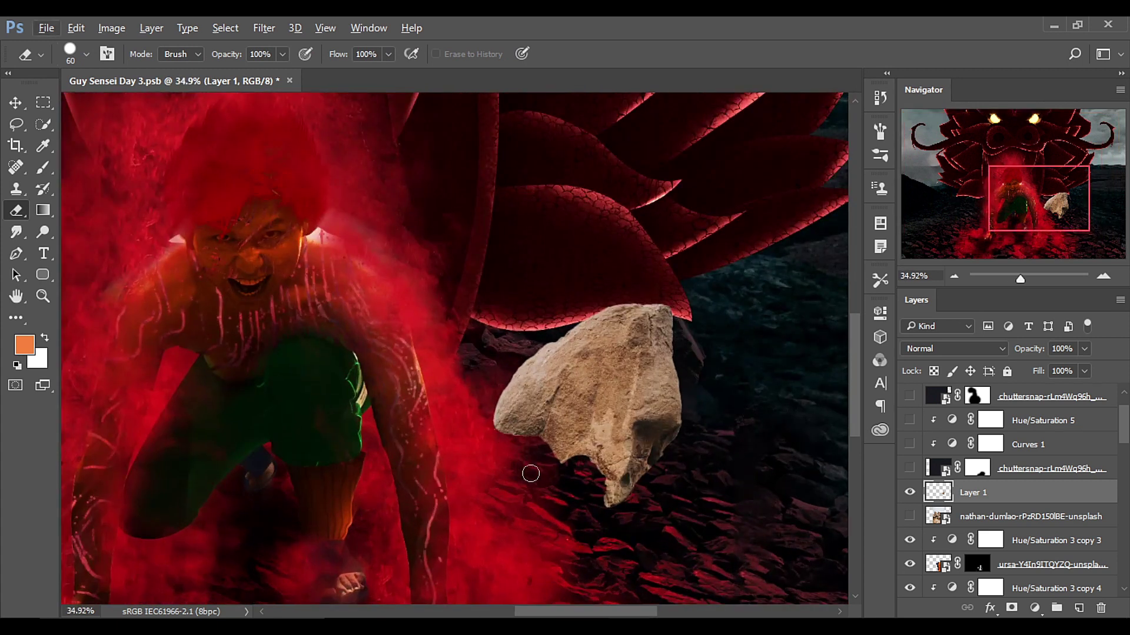
scroll(622, 475, "up", 2)
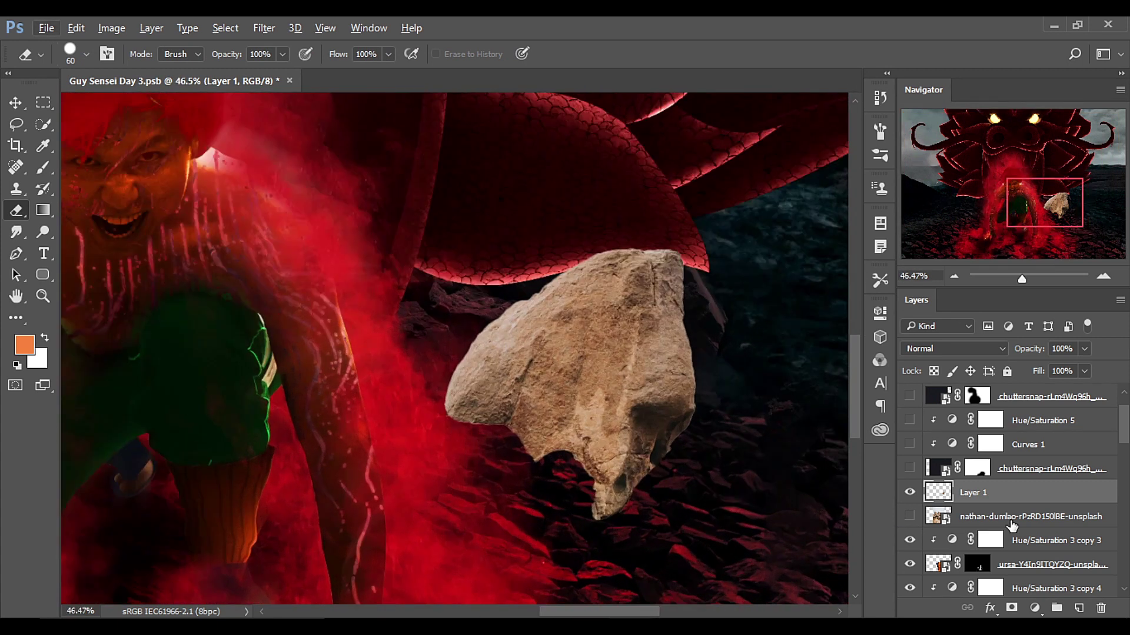
left_click(1030, 521)
left_click(1079, 609)
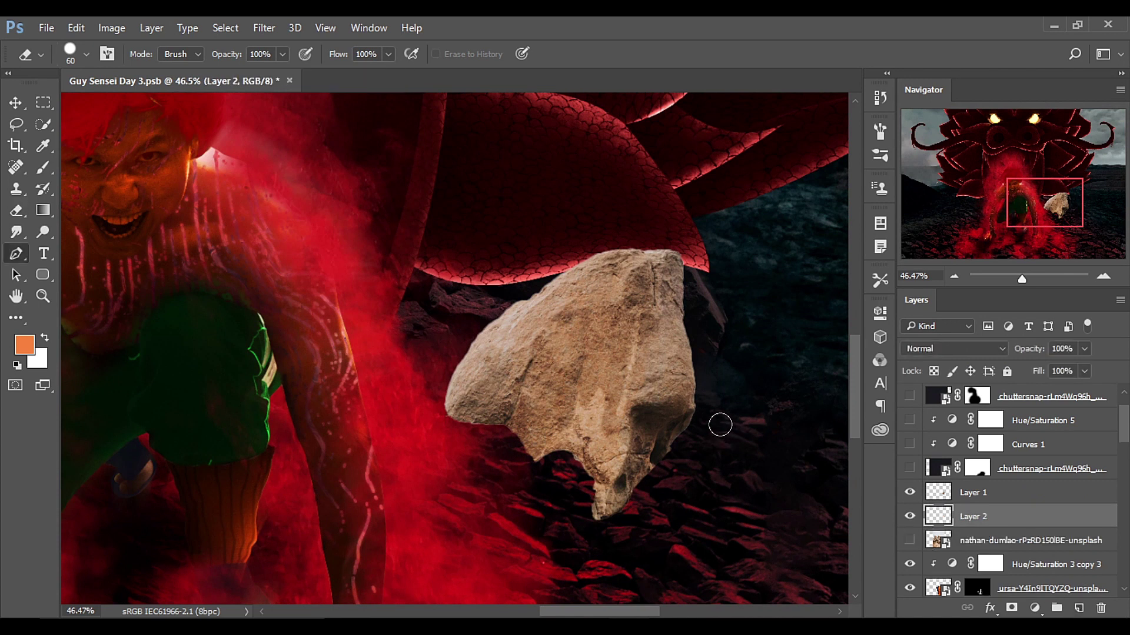
- Outline the missing lower-left part of the boulder with a Pen path on Layer 2 and fill it with the orange foreground colour
key("p")
scroll(518, 449, "up", 4)
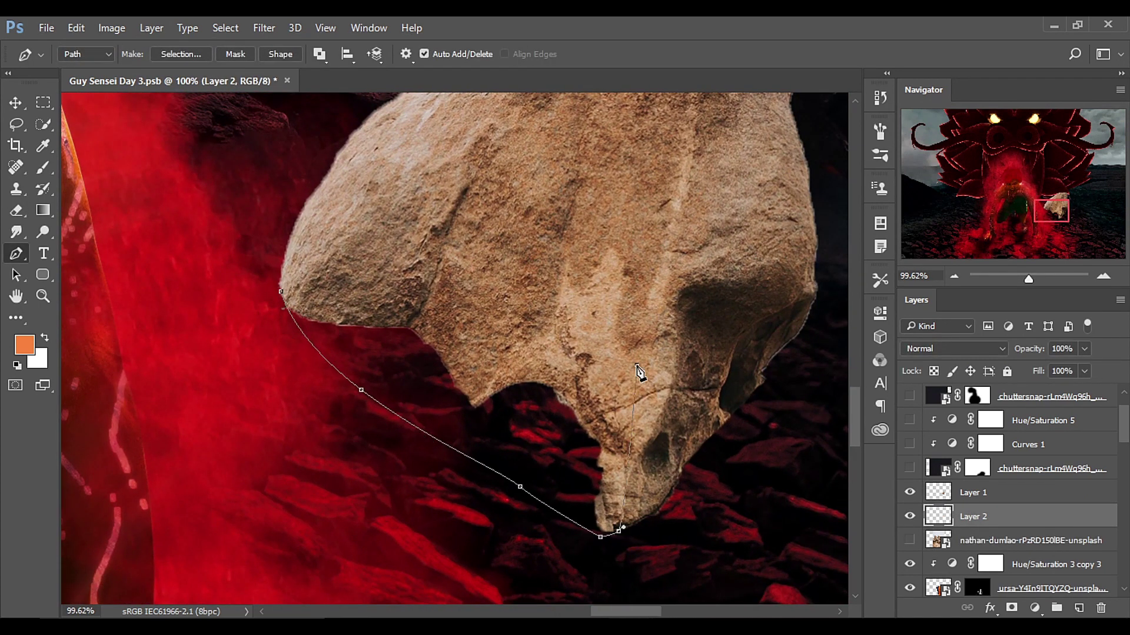
scroll(639, 373, "down", 4)
key("ctrl+Return")
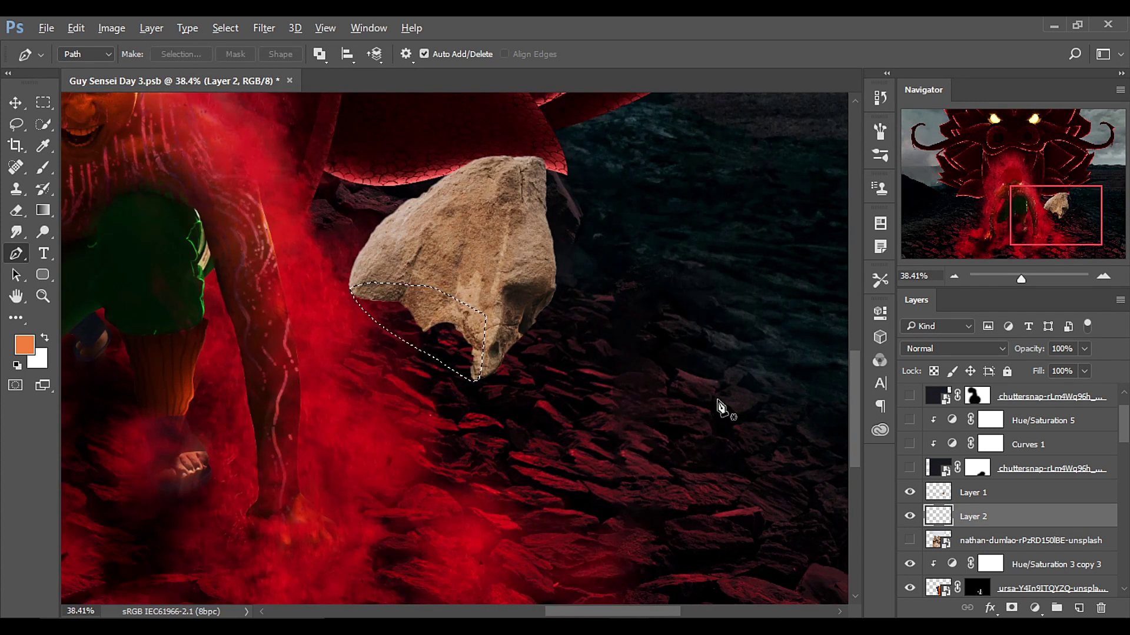
key("alt+BackSpace")
scroll(612, 370, "down", 4)
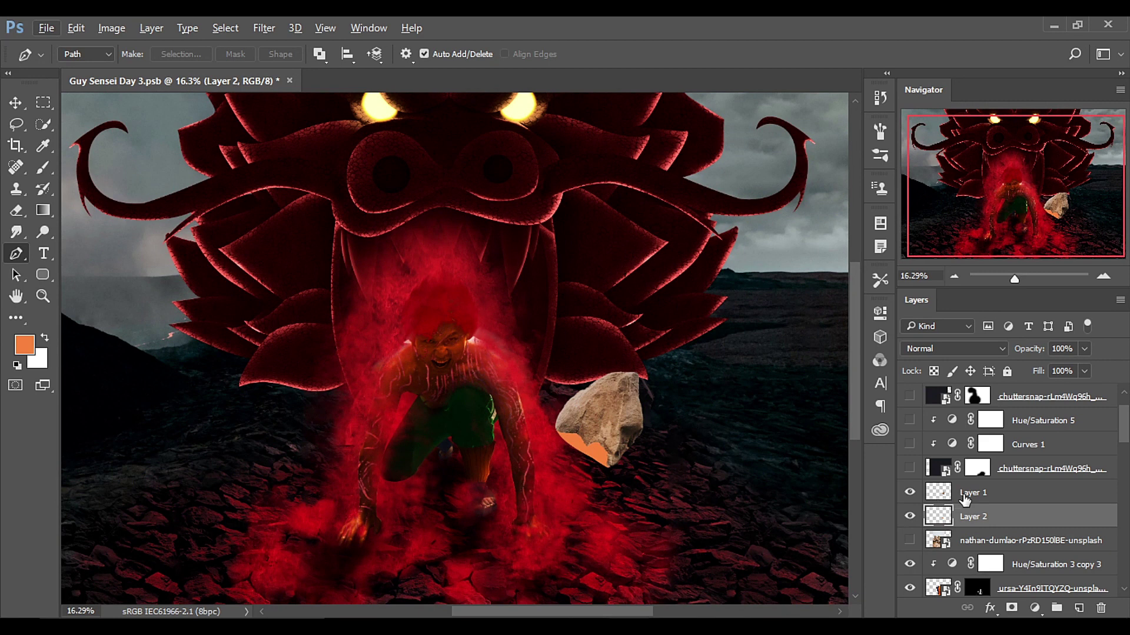
- Duplicate the boulder layer above the orange patch, clip it to Layer 2 and shift it so rock texture covers the patch
left_click_drag(967, 497, 971, 522)
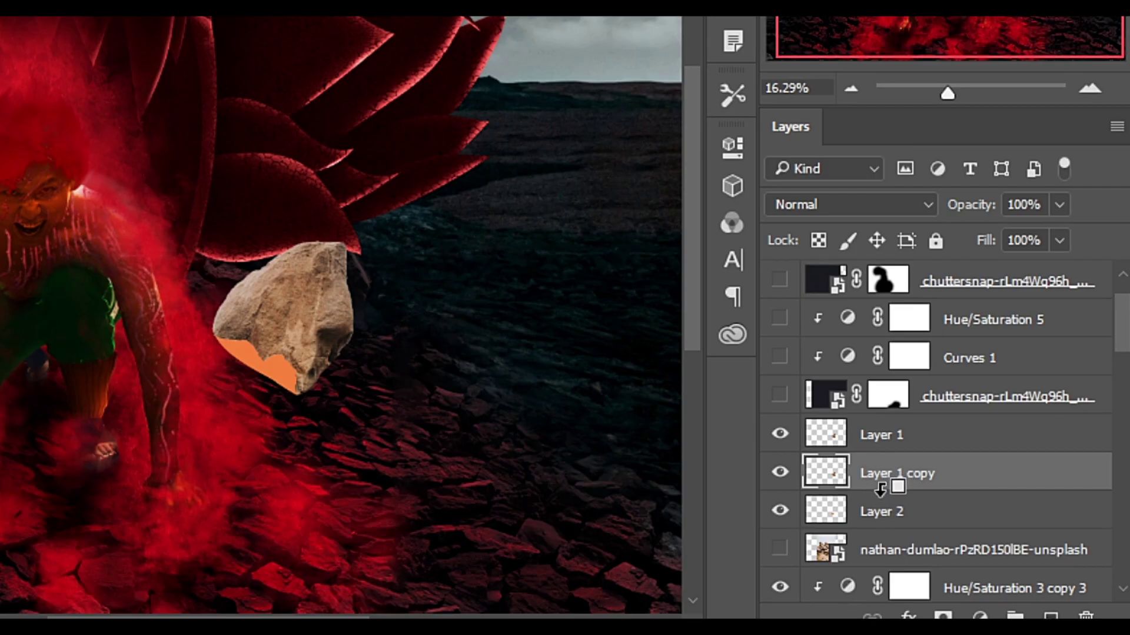
left_click(878, 488, "alt")
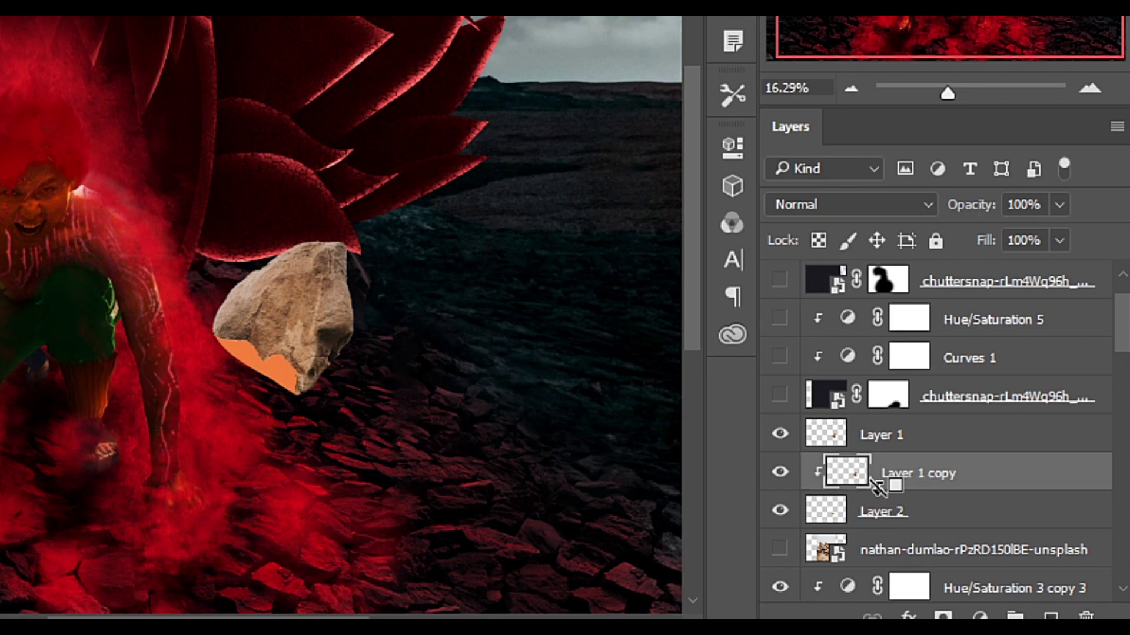
scroll(422, 340, "up", 4)
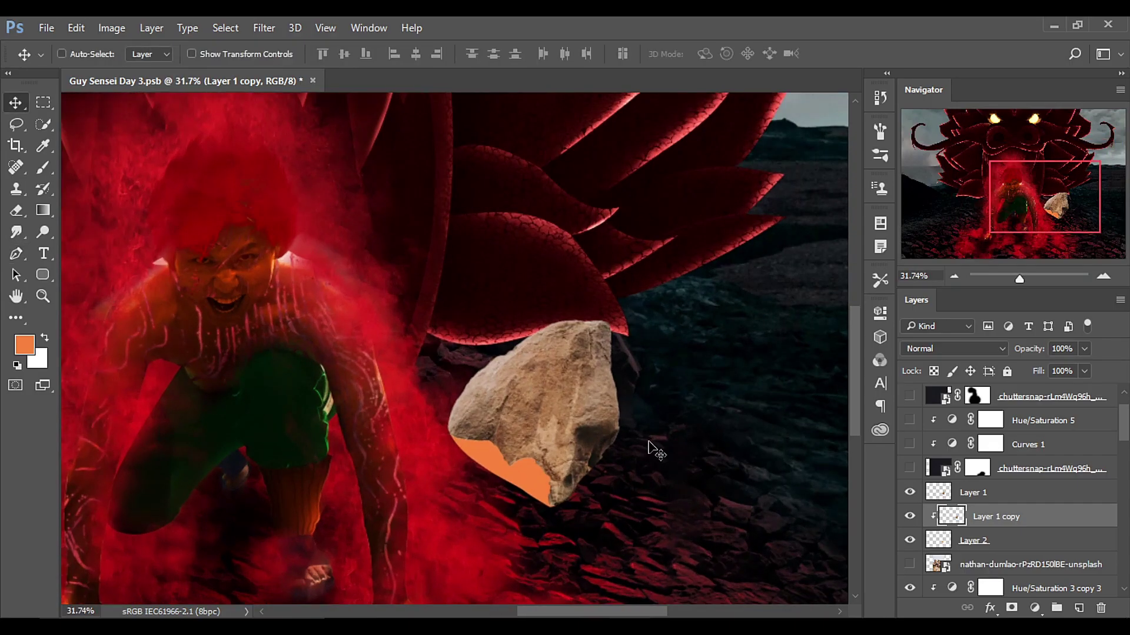
left_click_drag(639, 421, 606, 485)
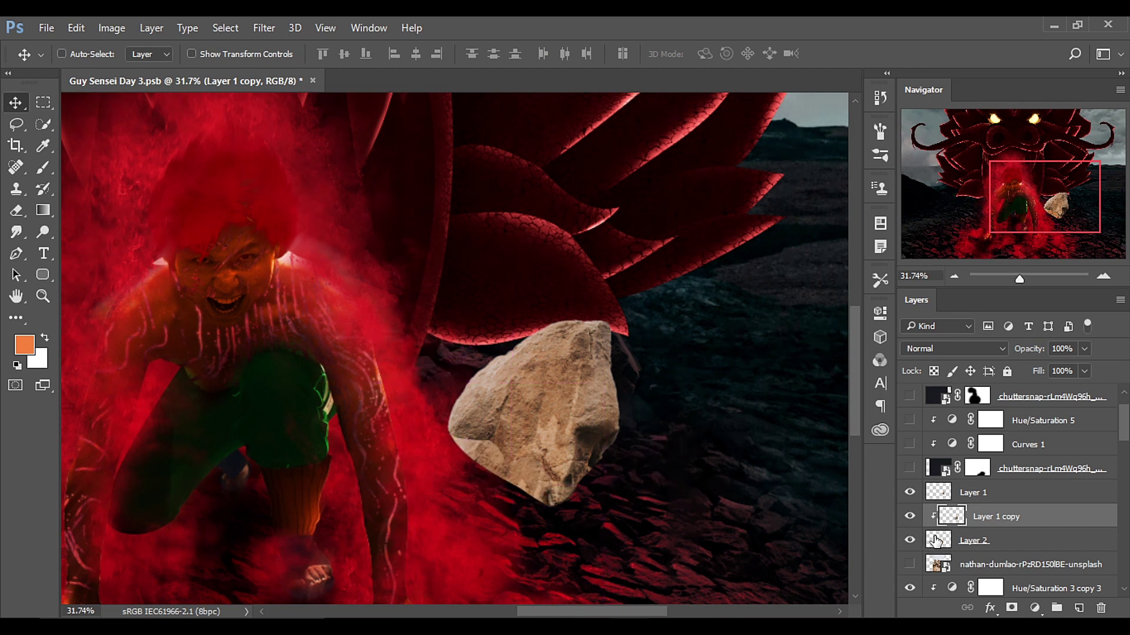
- Merge Layer 1, its clipped copy and the Layer 2 patch into a single boulder layer
left_click(937, 541)
left_click(909, 541)
left_click(910, 541)
scroll(618, 432, "up", 3)
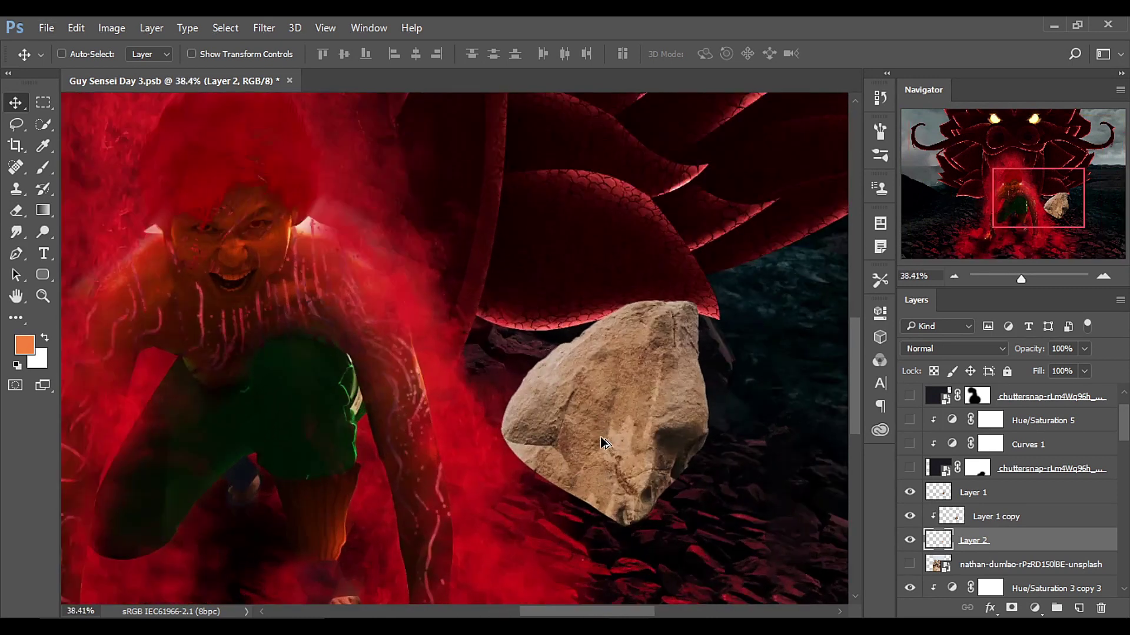
scroll(670, 447, "down", 5)
scroll(635, 439, "up", 1)
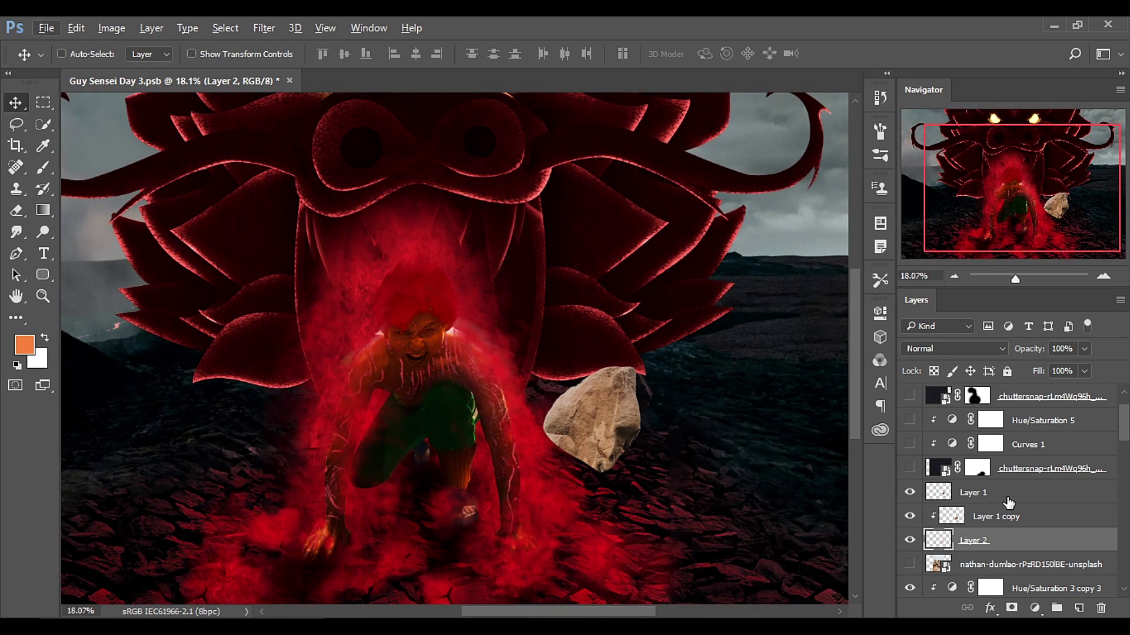
left_click(1032, 498, "shift")
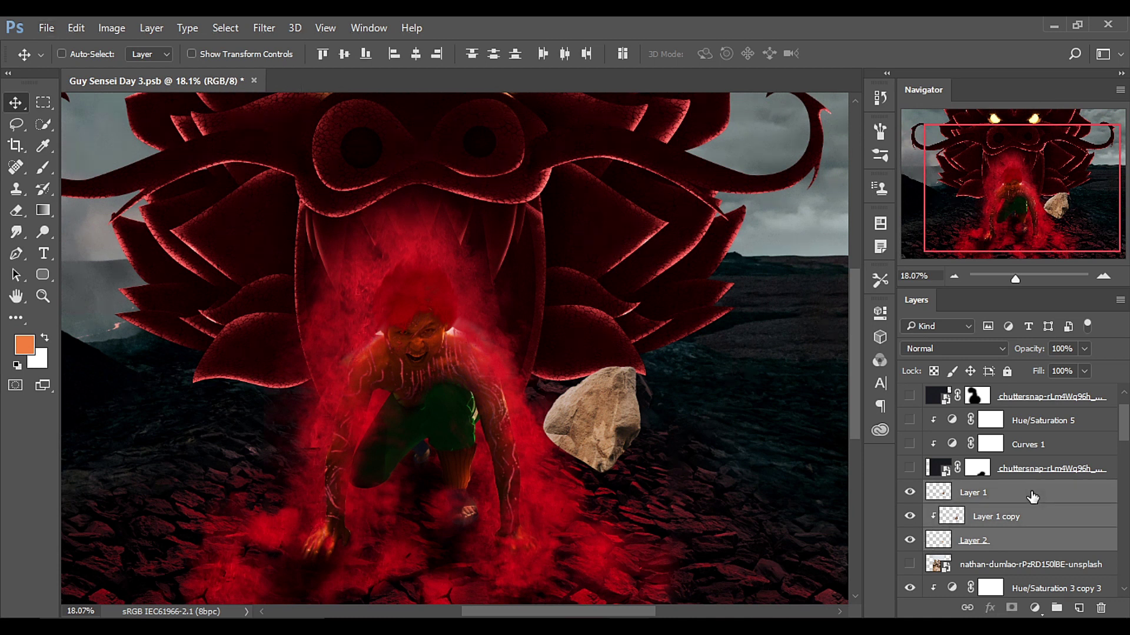
key("ctrl")
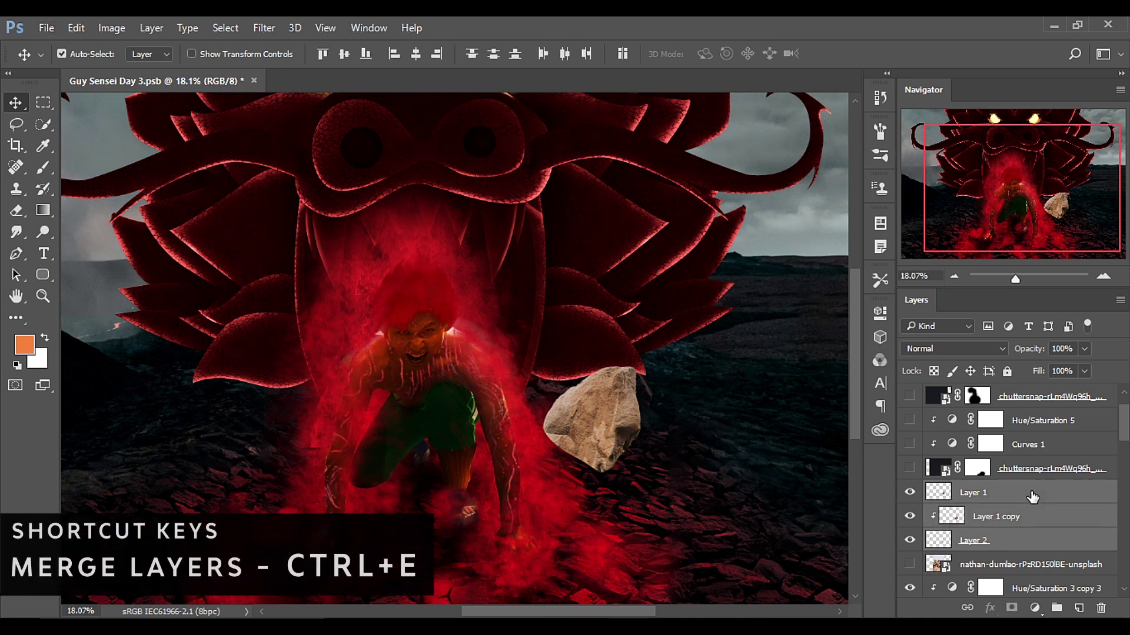
key("ctrl+e")
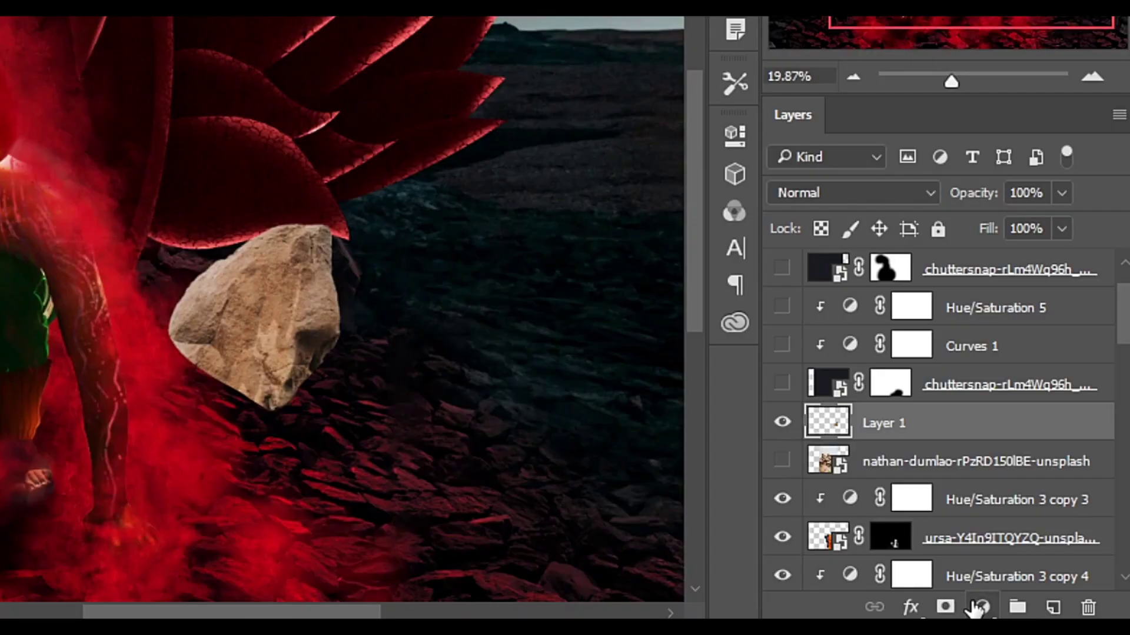
- Add an Exposure adjustment clipped to the boulder and set its exposure to -3.64
left_click(1034, 608)
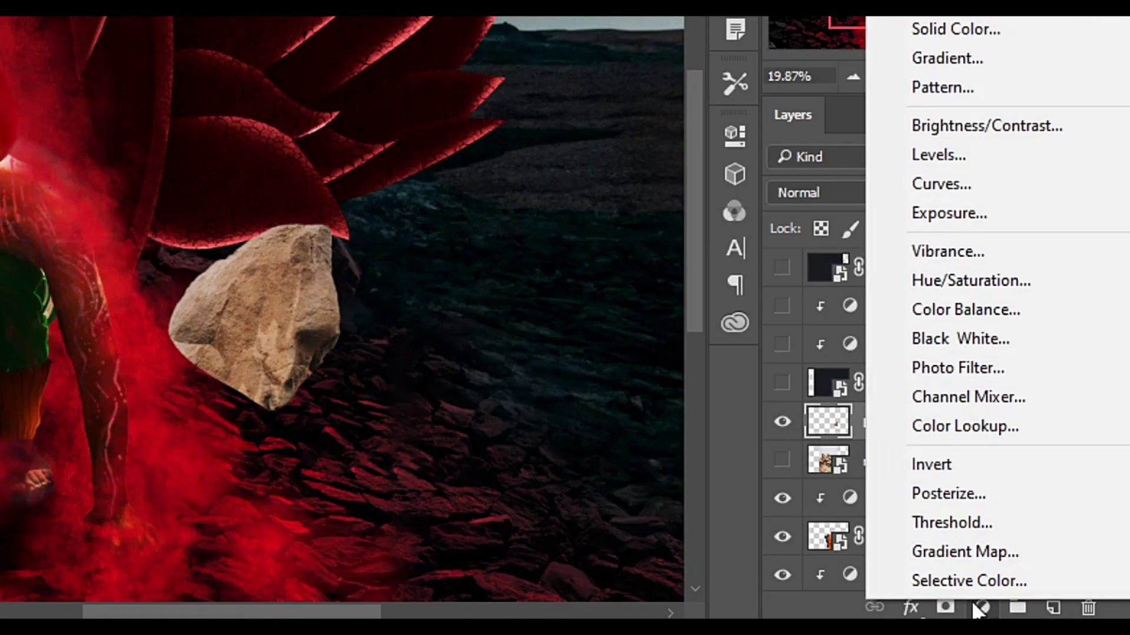
left_click(948, 215)
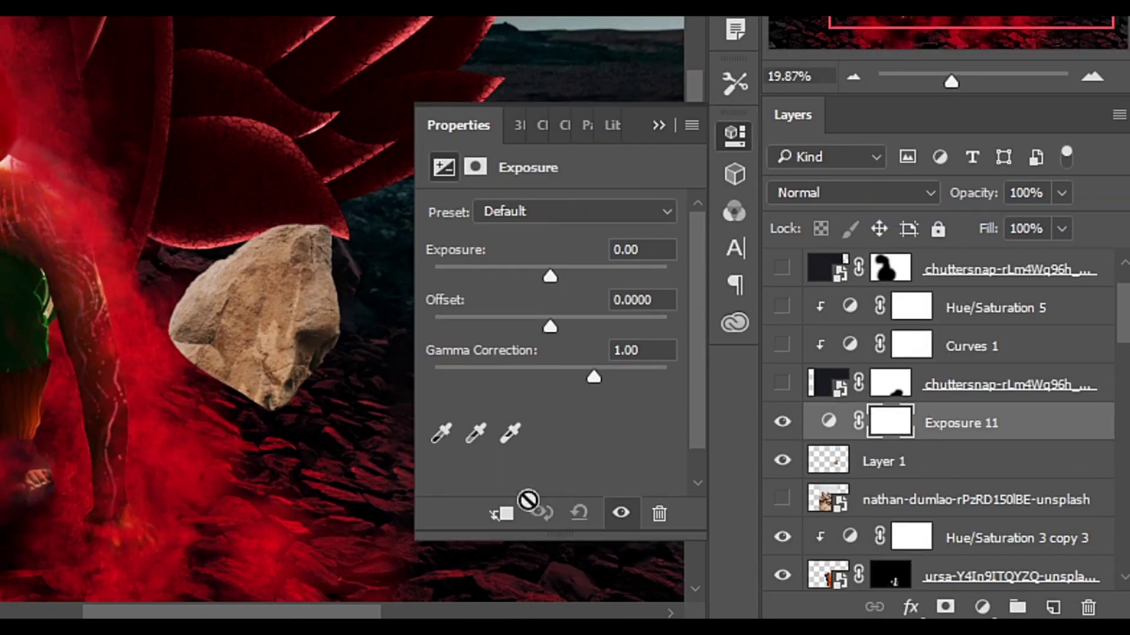
left_click(504, 522)
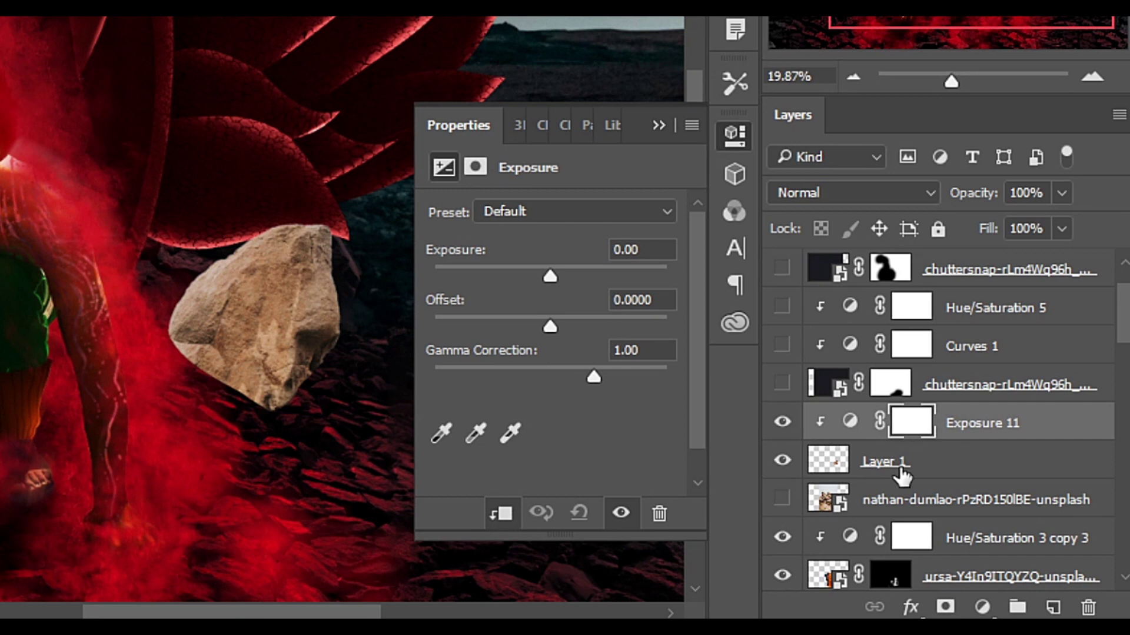
left_click_drag(546, 273, 488, 274)
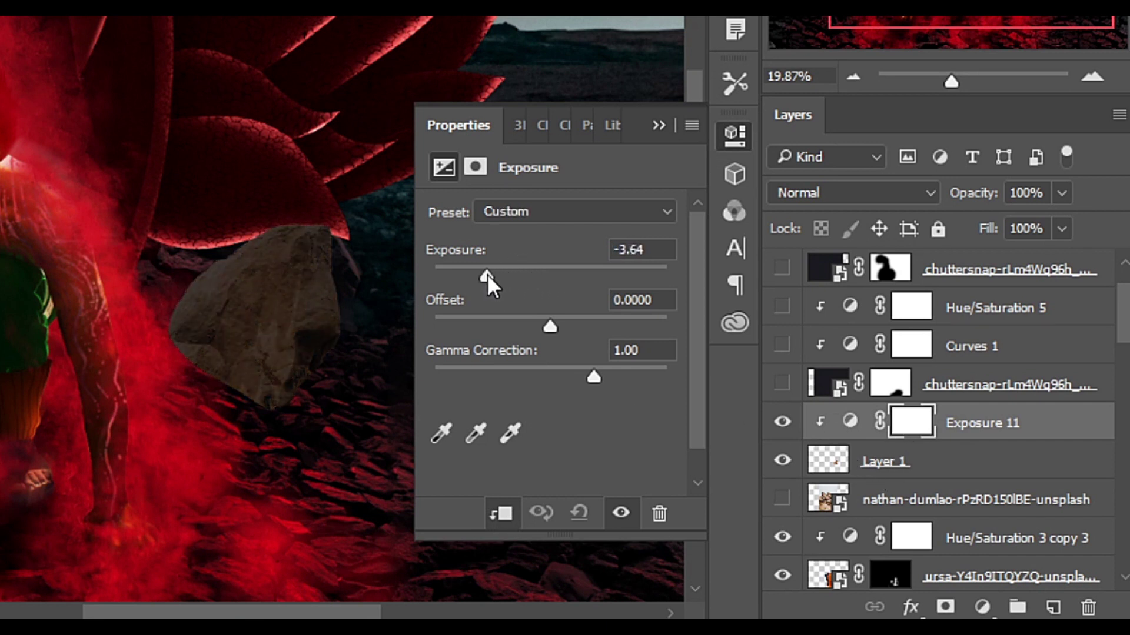
left_click(659, 125)
- Paint the Exposure 11 mask over the boulder's lit faces with a soft brush of about 103 px and 0% hardness to restore their brightness
scroll(265, 330, "up", 4)
mouse_move(328, 156)
left_mouse_down()
mouse_move(290, 163)
mouse_move(228, 428)
mouse_move(217, 405)
mouse_move(171, 415)
mouse_move(121, 394)
left_mouse_up()
scroll(253, 333, "up", 2)
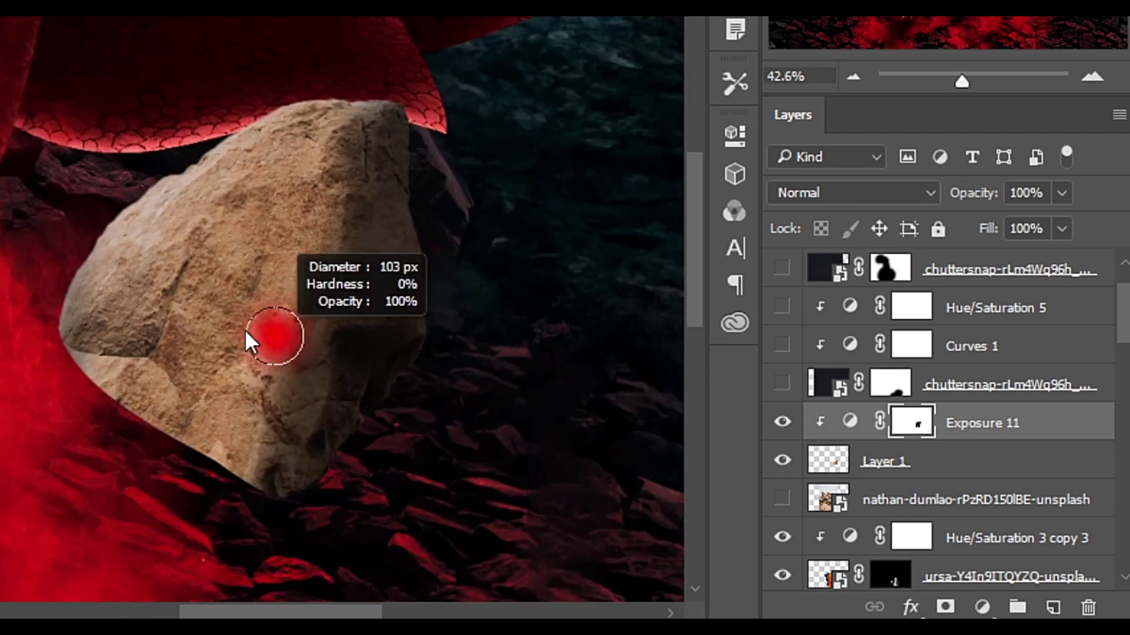
mouse_move(336, 227)
left_mouse_down()
mouse_move(329, 176)
mouse_move(294, 147)
mouse_move(304, 169)
left_mouse_up()
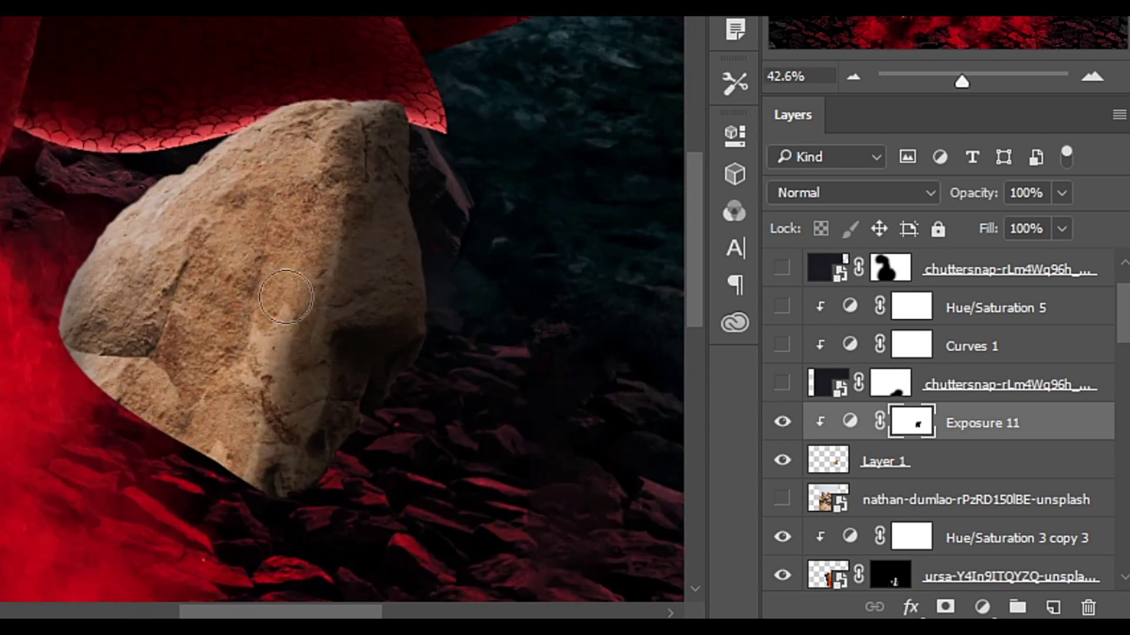
left_click_drag(297, 297, 292, 394)
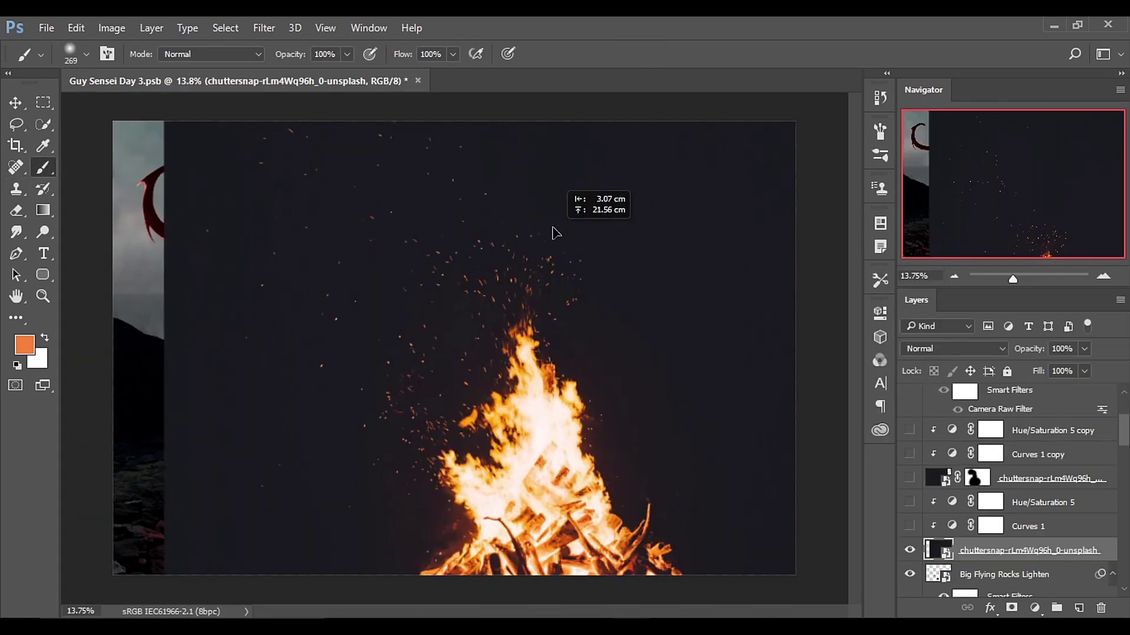
- Lower the campfire spark photo over the scene in Lighten blending mode and mask out its flames
left_click_drag(599, 261, 612, 484)
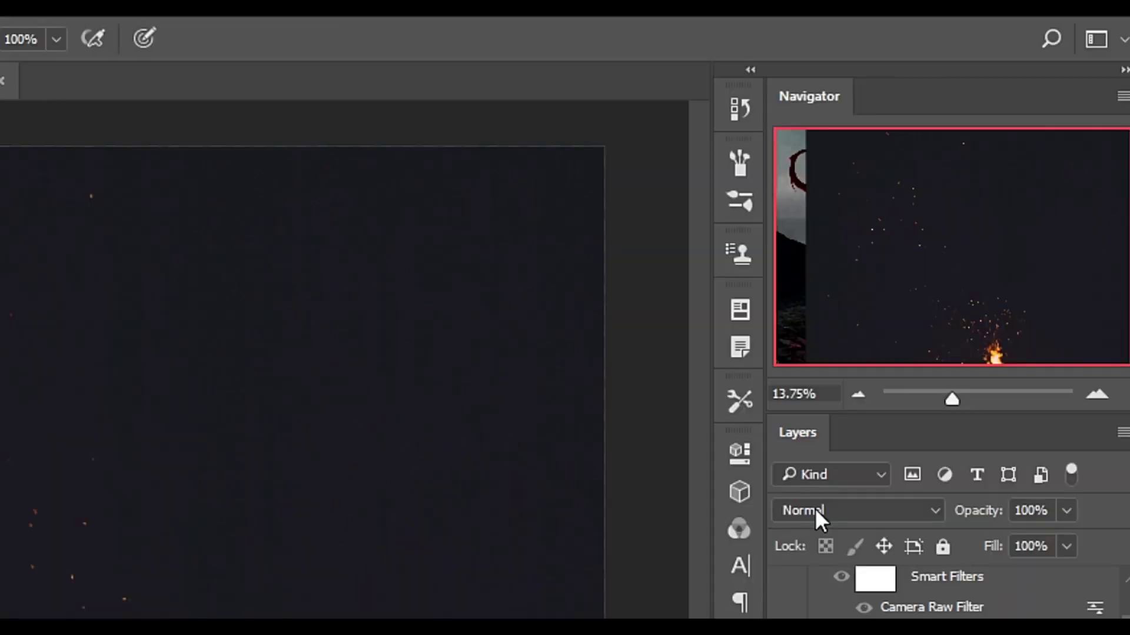
left_click(817, 511)
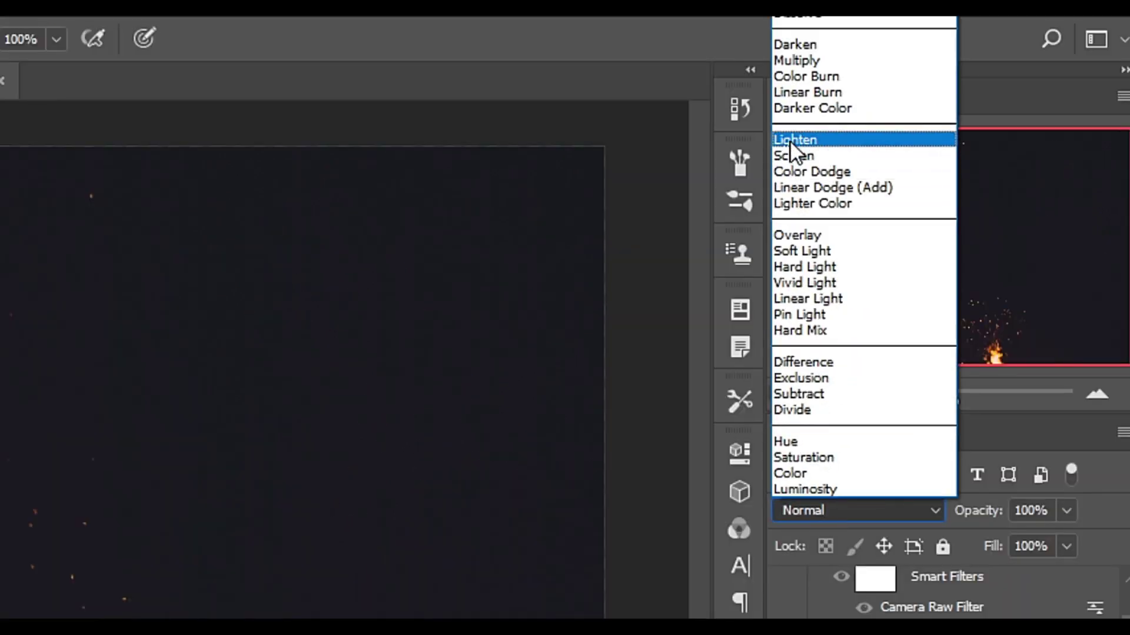
left_click(792, 138)
mouse_move(544, 542)
left_mouse_down()
mouse_move(560, 492)
mouse_move(504, 494)
mouse_move(610, 533)
left_mouse_up()
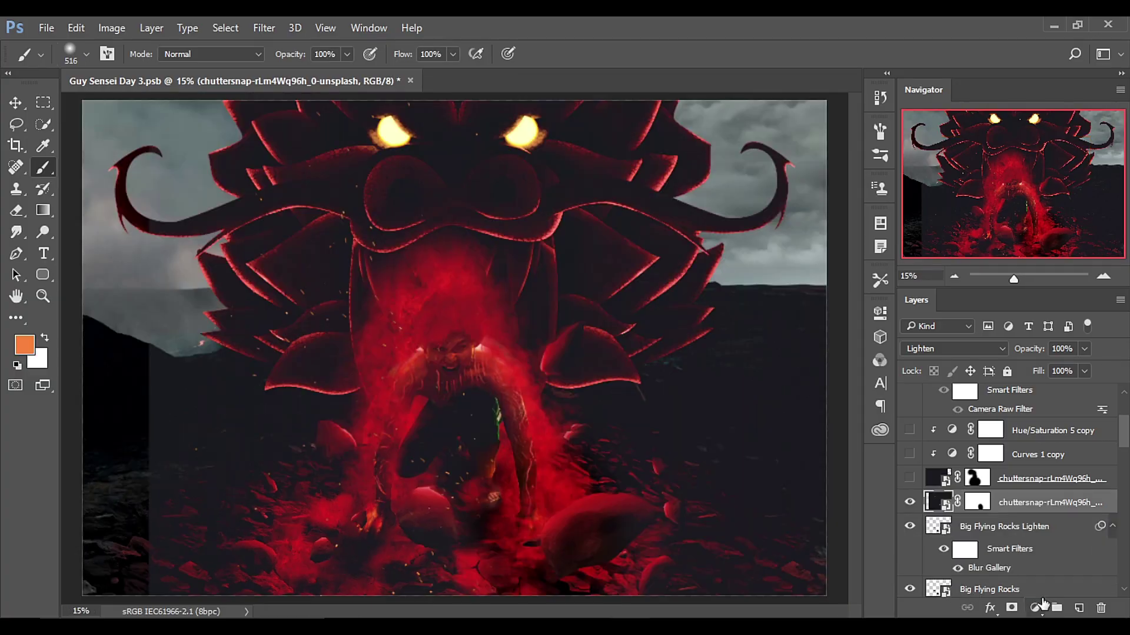
- Add a Curves adjustment clipped to the campfire photo and pull its midpoint down to about input 142, output 90
left_click(1034, 607)
left_click(972, 188)
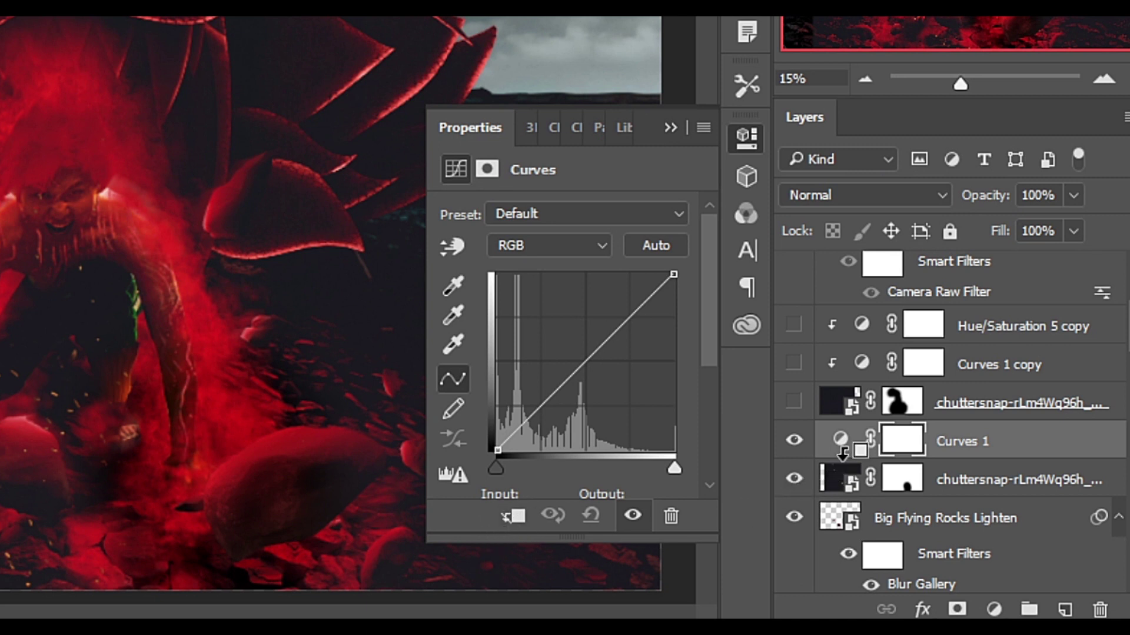
left_click(845, 451, "alt")
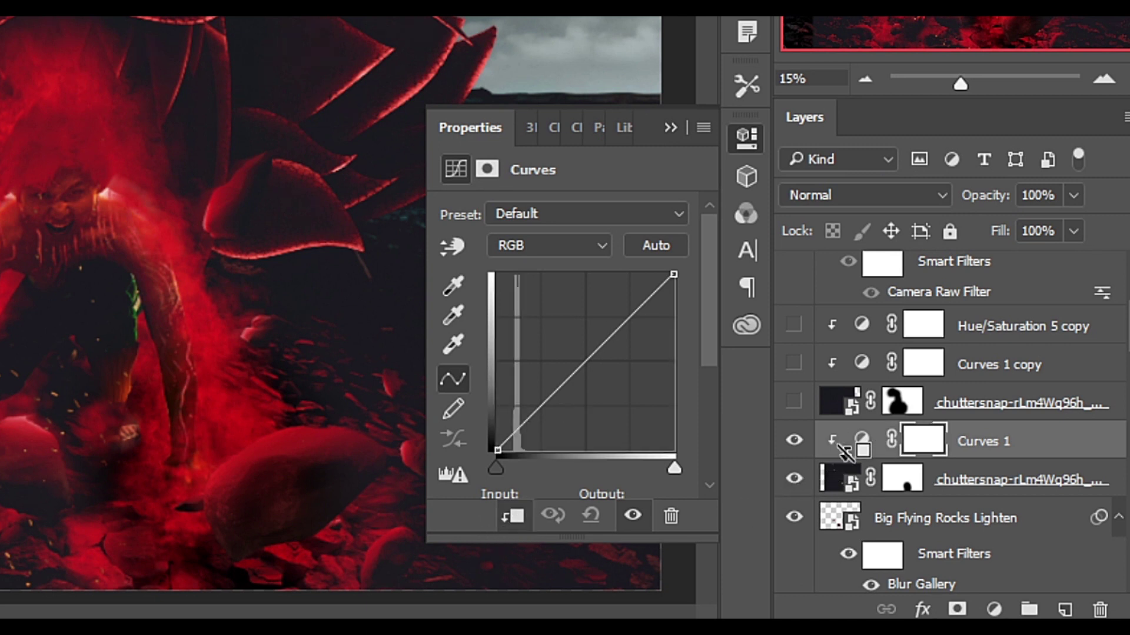
left_click(581, 366)
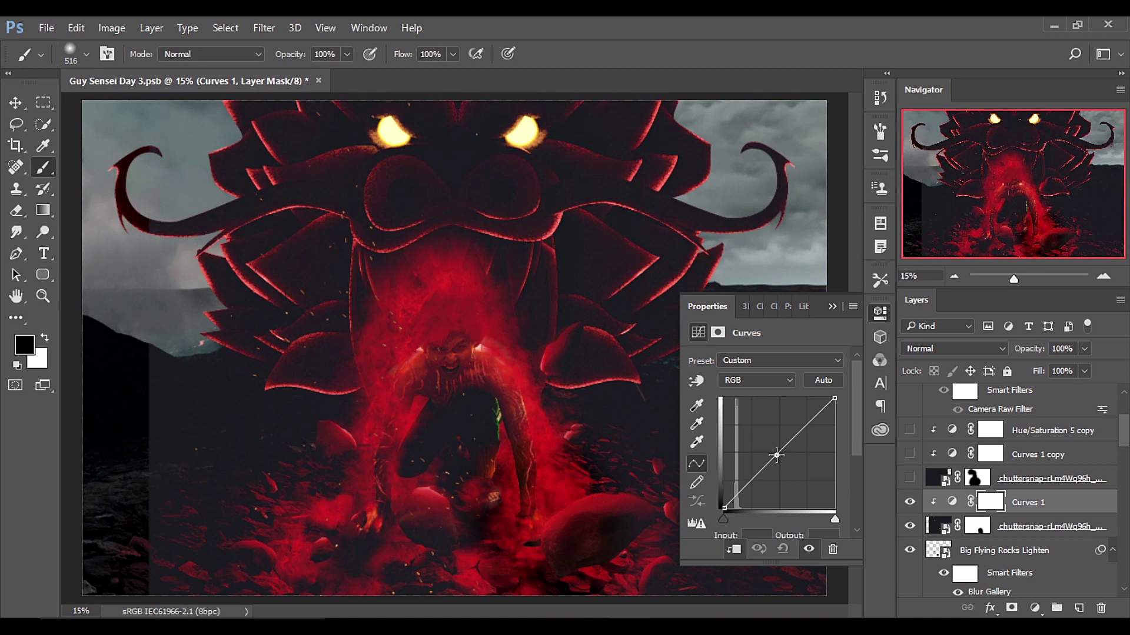
left_click_drag(777, 455, 788, 467)
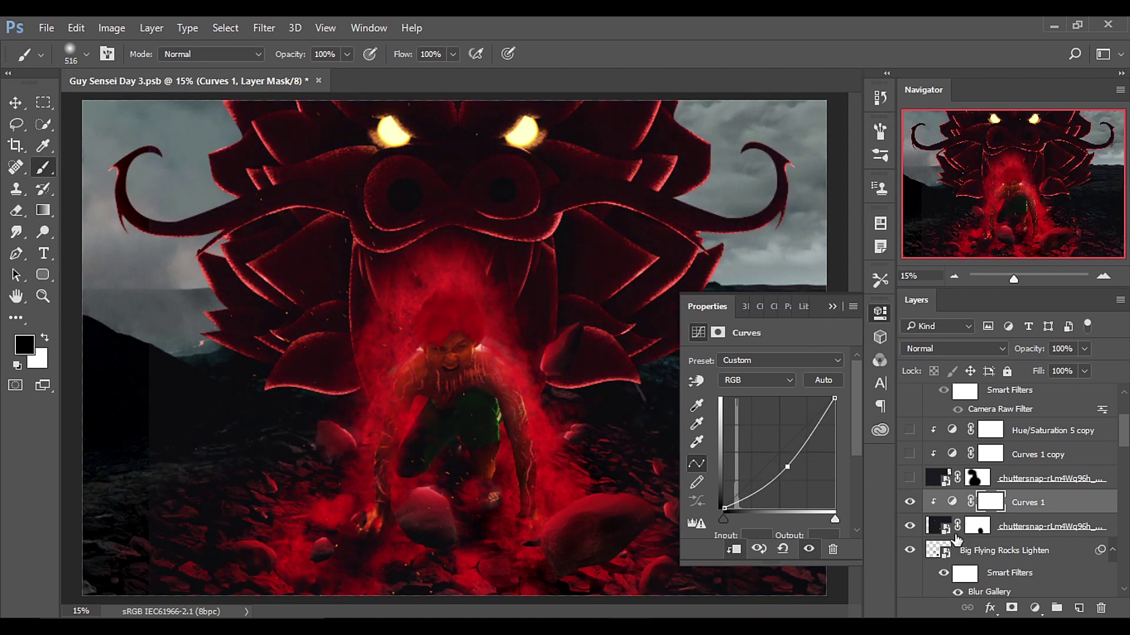
left_click(1011, 527)
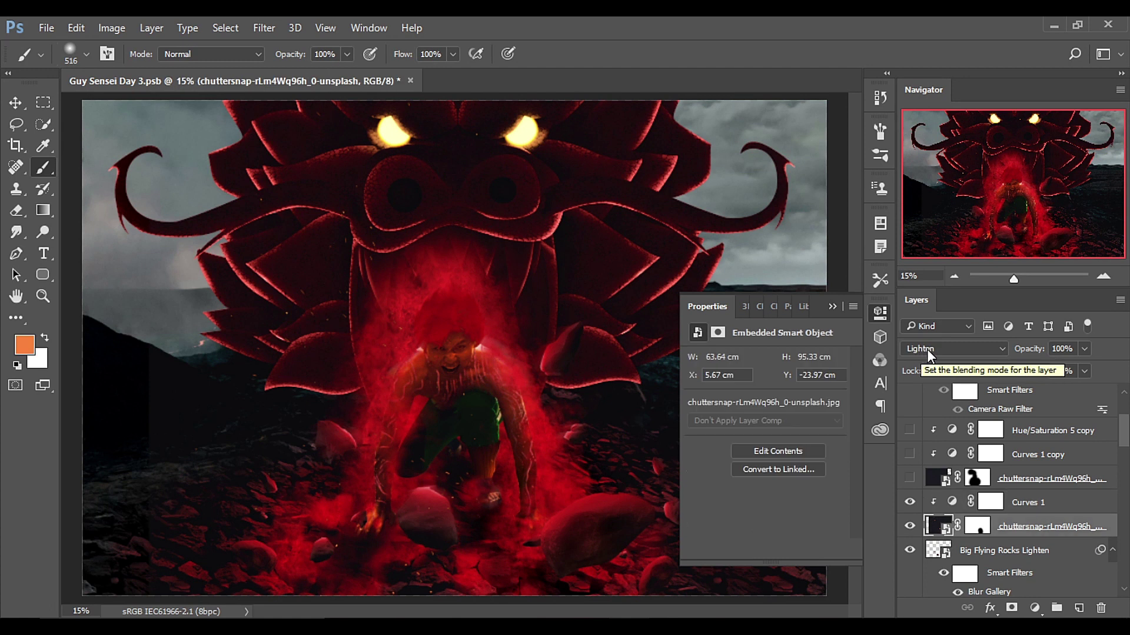
left_click(951, 505)
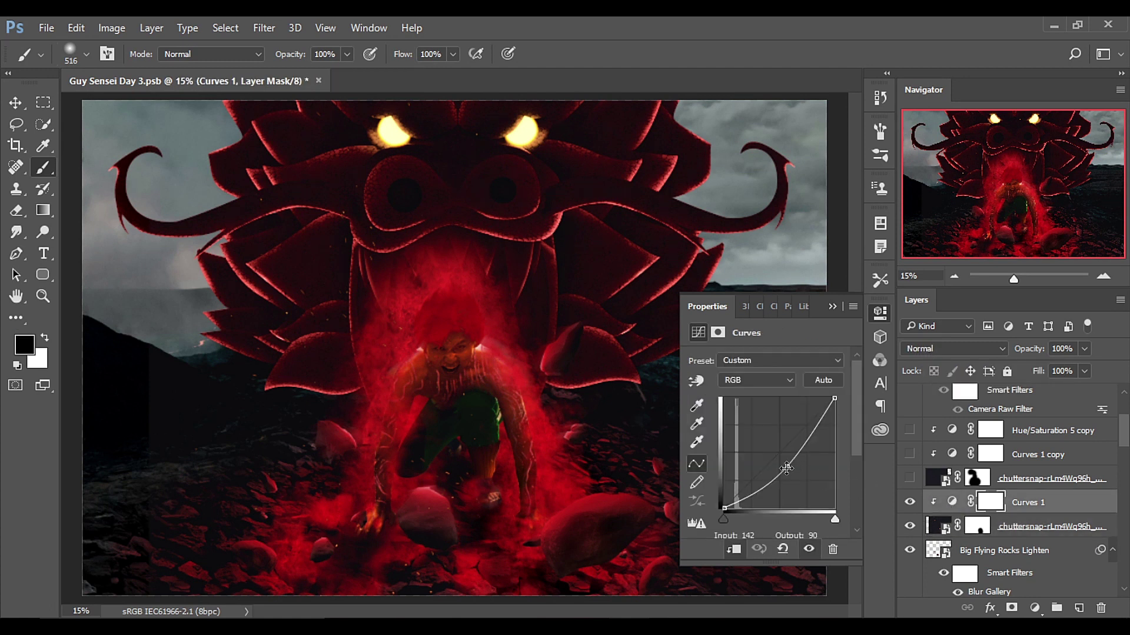
left_click_drag(787, 469, 788, 468)
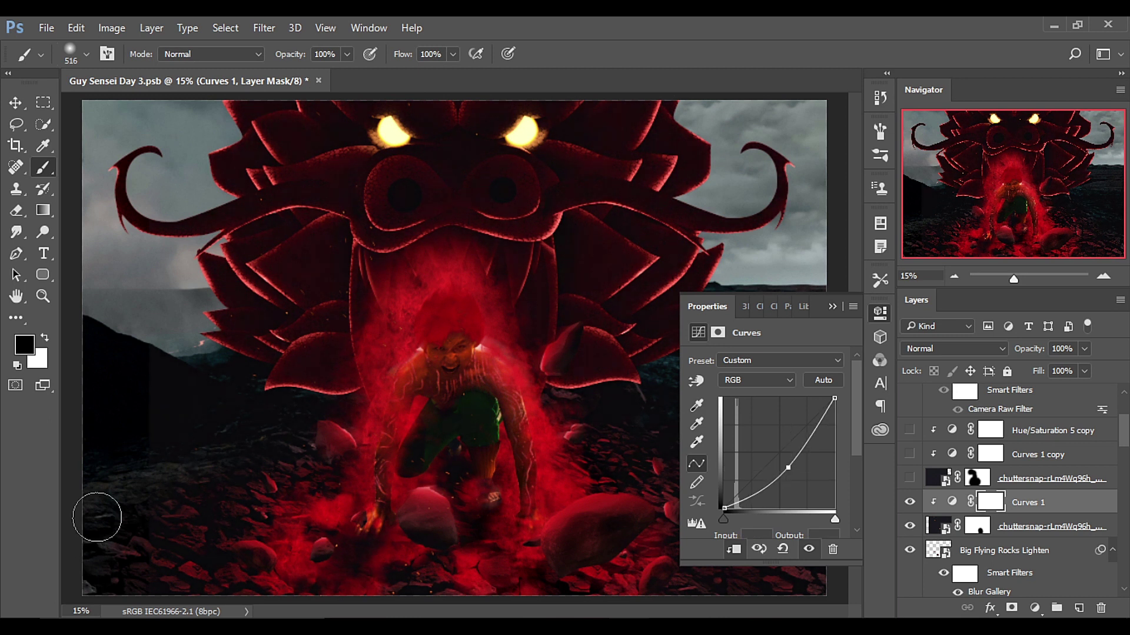
- Set the lower campfire spark photo's blending mode to Normal
left_click(1023, 527)
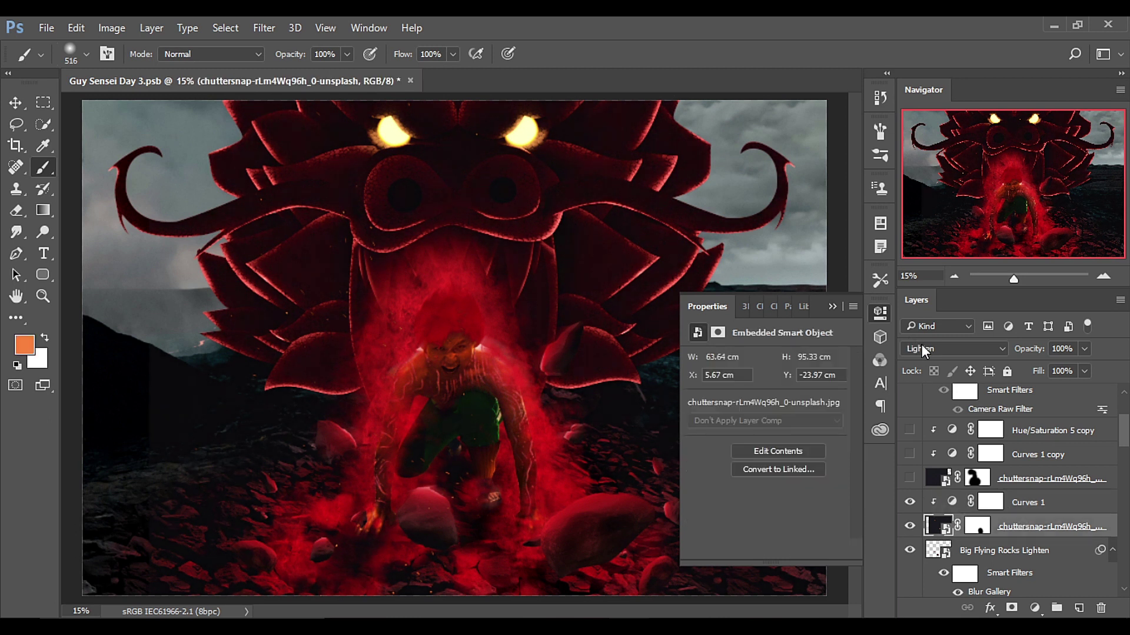
left_click(922, 346)
left_click(927, 29)
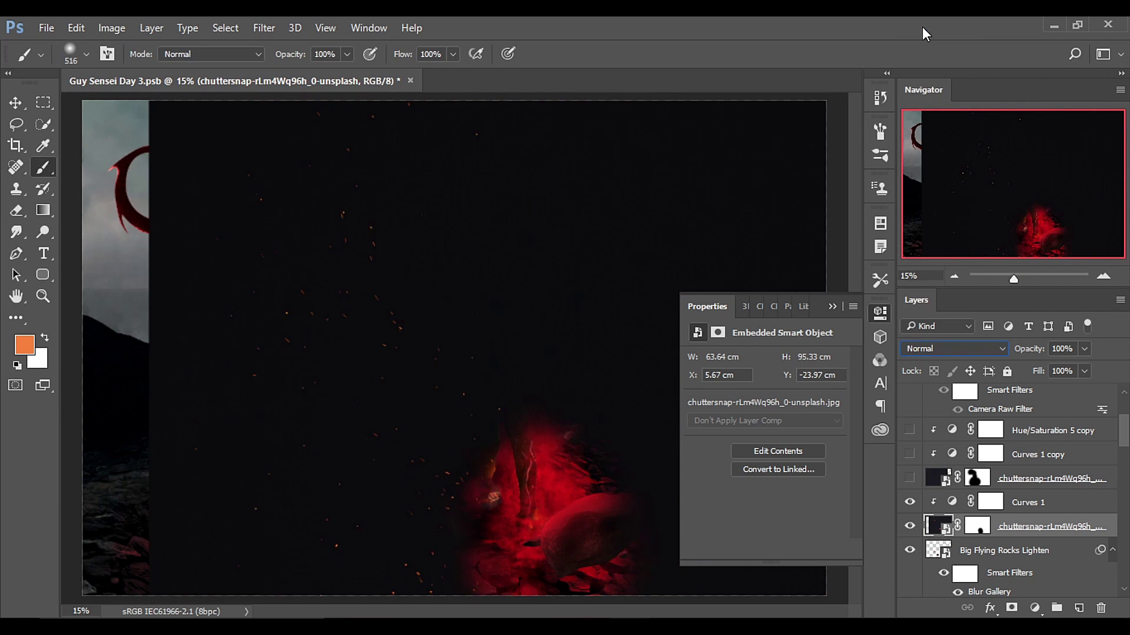
- Remove the midpoint from Curves 1 and pull a new one down to darken the campfire photo's background to near black
left_click(1043, 505)
left_click(788, 469, "ctrl")
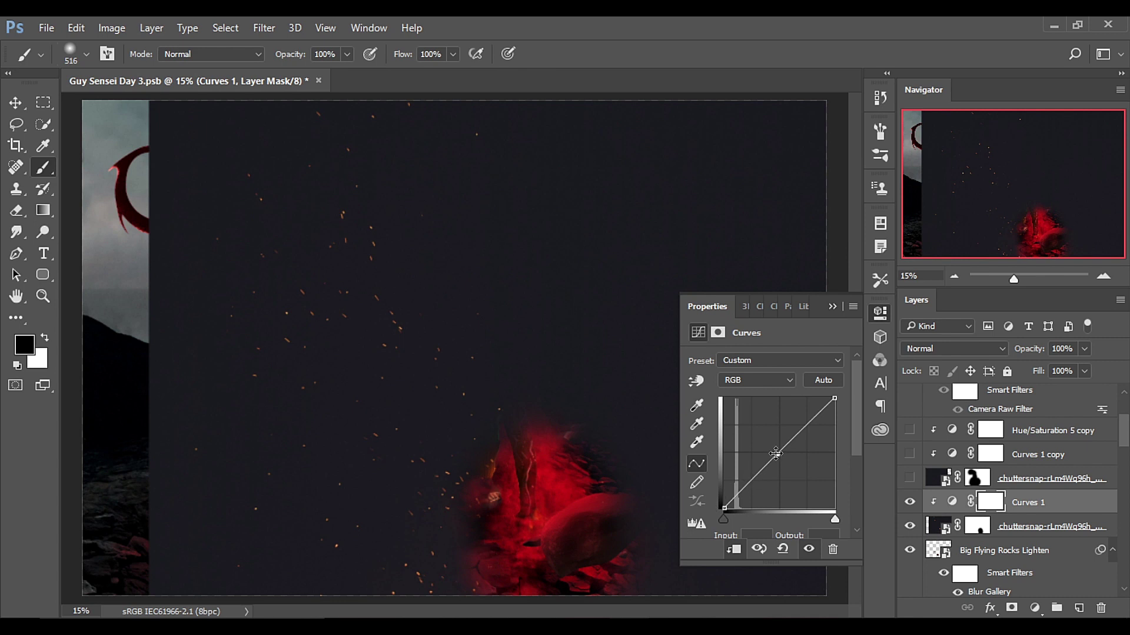
left_click_drag(776, 453, 788, 466)
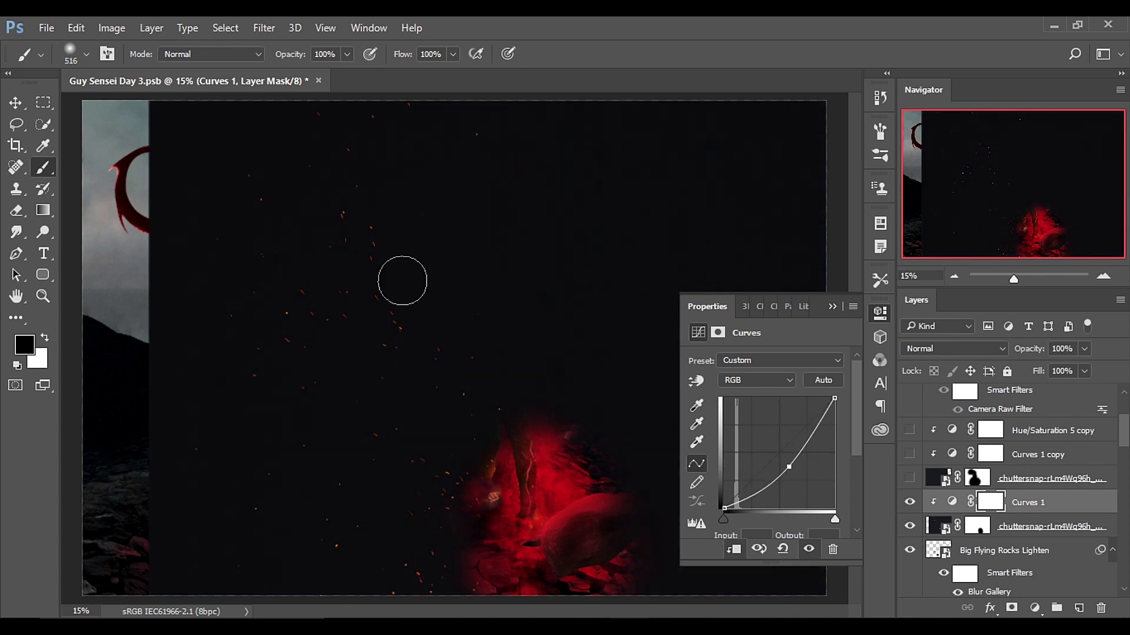
- Set the lower campfire spark photo's blending mode to Lighten and put the layer properties away
left_click(1047, 526)
left_click(944, 348)
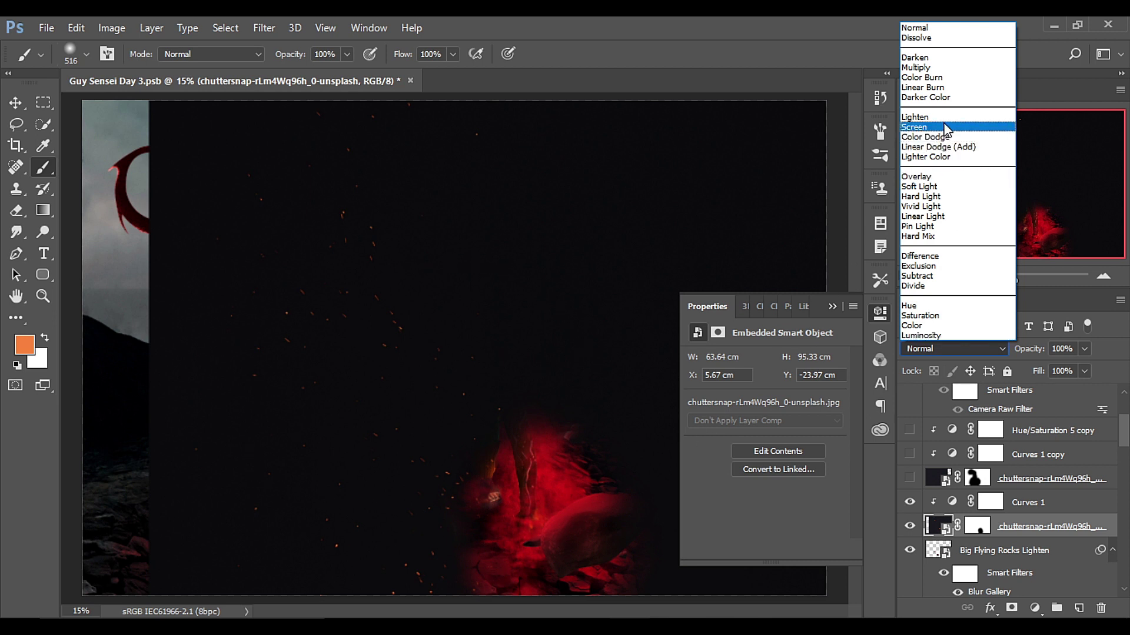
left_click(932, 117)
left_click(826, 305)
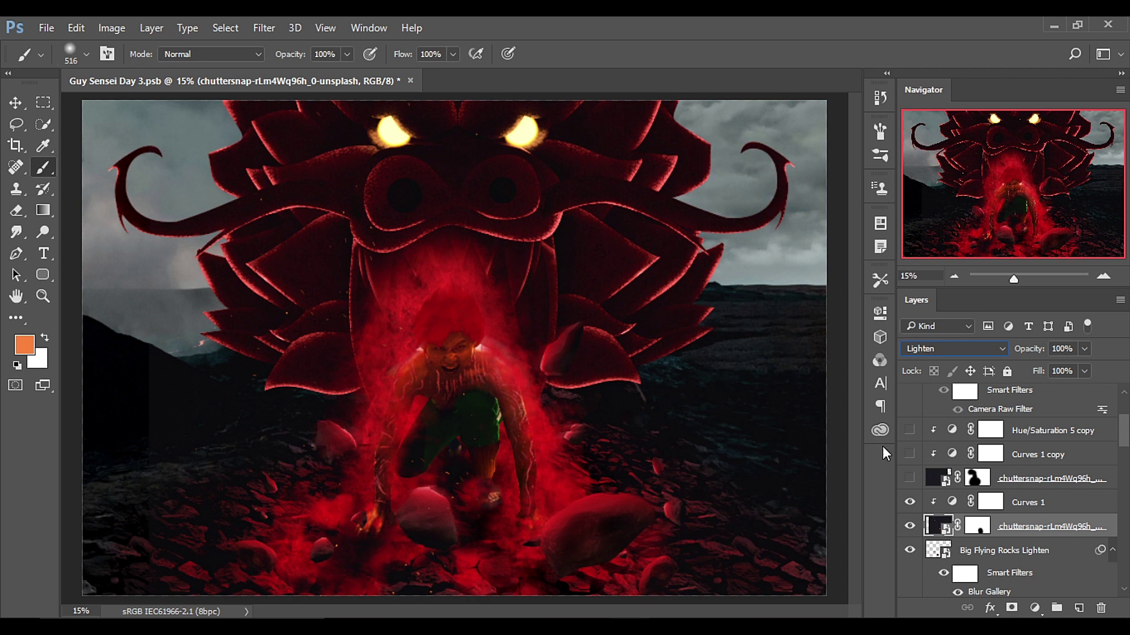
- Compare the sparks with and without Curves 1, and show the second campfire photo with its Curves 1 copy and Hue/Saturation 5 copy
left_click(909, 503)
left_click(909, 503)
left_click_drag(916, 481, 911, 435)
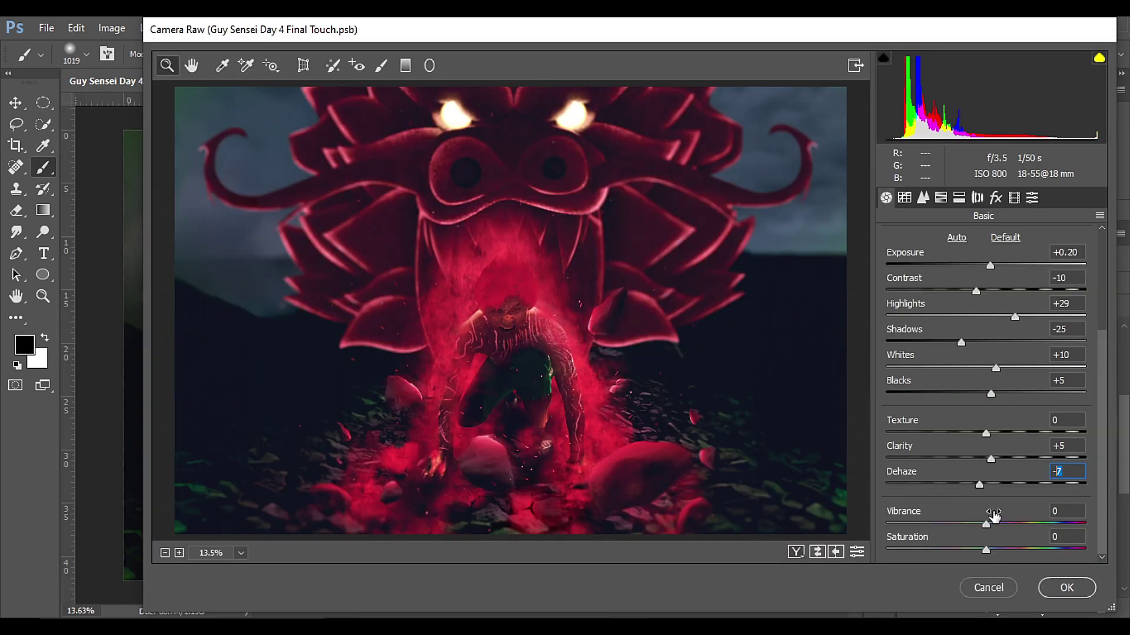
- Set the composite's Camera Raw Dehaze to -5, Vibrance to +20 and Saturation to -15
left_click_drag(994, 516, 1005, 523)
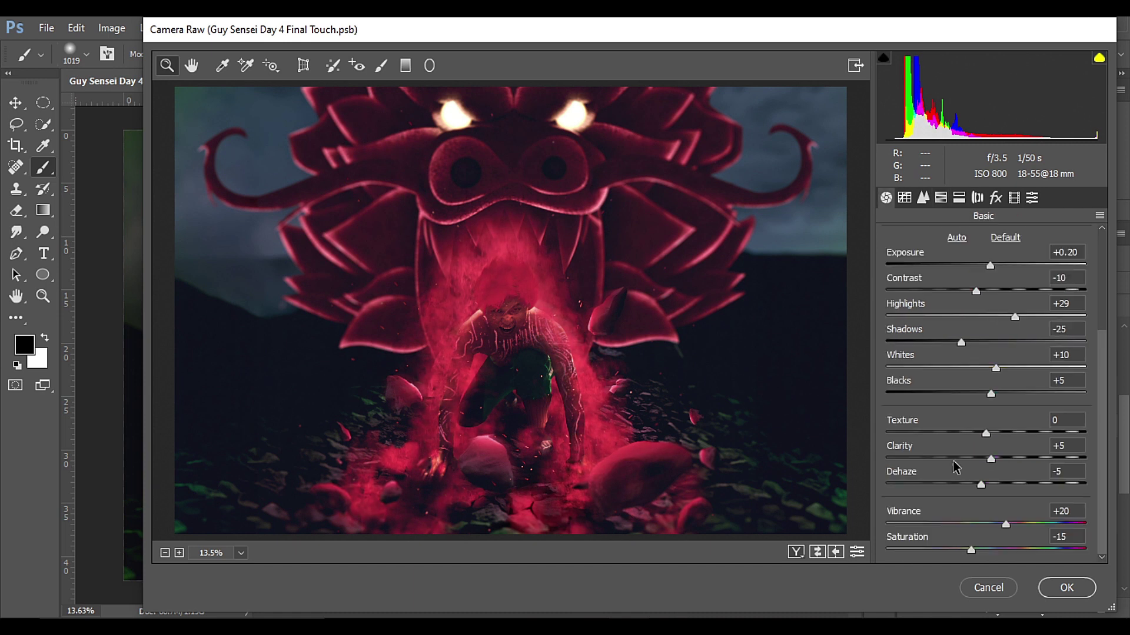
- Shift the hues of individual color ranges in the Camera Raw HSL adjustments
left_click(941, 198)
left_click_drag(906, 289, 929, 330)
left_click_drag(920, 344, 931, 346)
left_click_drag(909, 371, 912, 372)
left_click_drag(911, 399, 987, 400)
mouse_move(937, 429)
left_mouse_down()
mouse_move(875, 417)
mouse_move(956, 428)
left_mouse_up()
left_click_drag(934, 454, 916, 454)
- Adjust the saturation of color ranges in the Camera Raw HSL adjustments and open the luminance settings
left_click(953, 242)
left_click_drag(922, 292, 939, 319)
left_click(1021, 242)
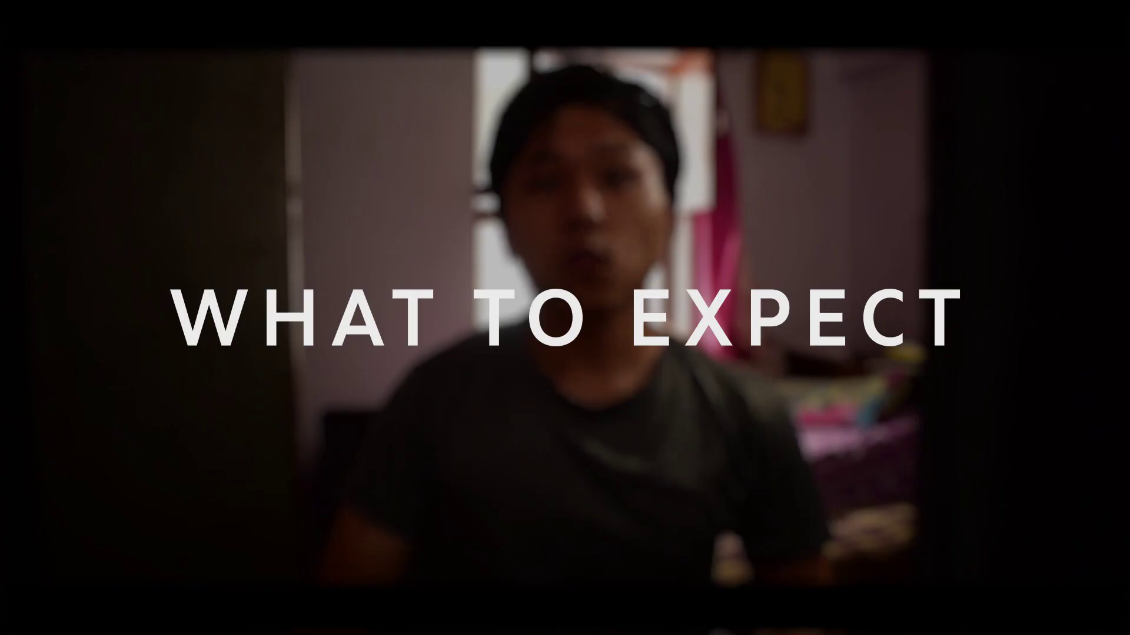